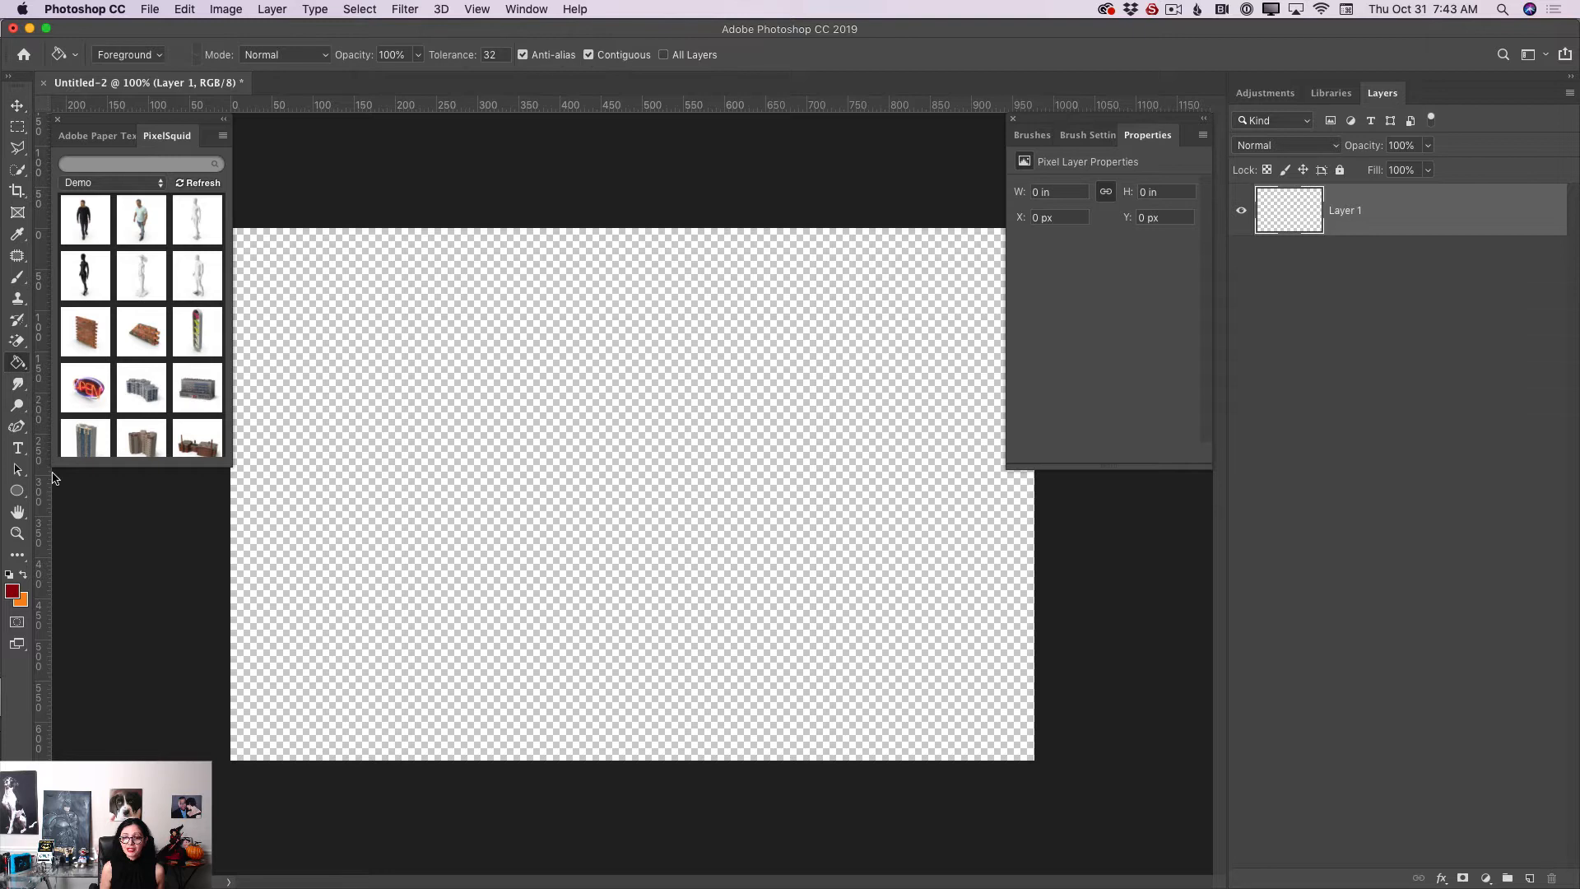
Set the foreground color to dark red 6e0000 and fill the whole empty layer with it.
{"action": "left_click", "coordinate": [12, 591]}
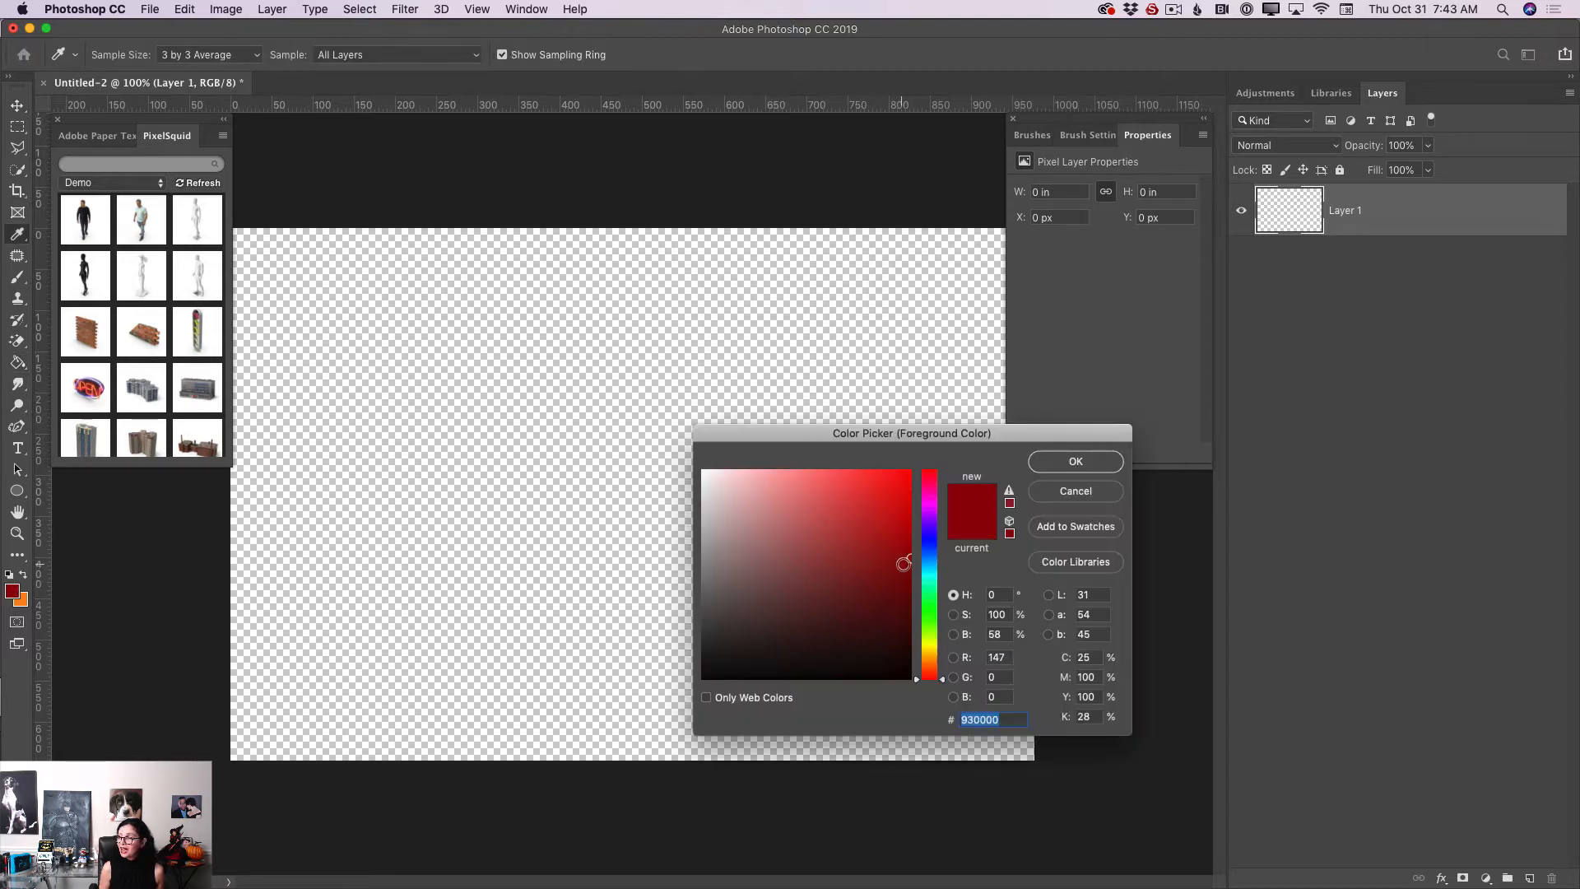
{"action": "left_click_drag", "start_coordinate": [907, 563], "coordinate": [910, 589]}
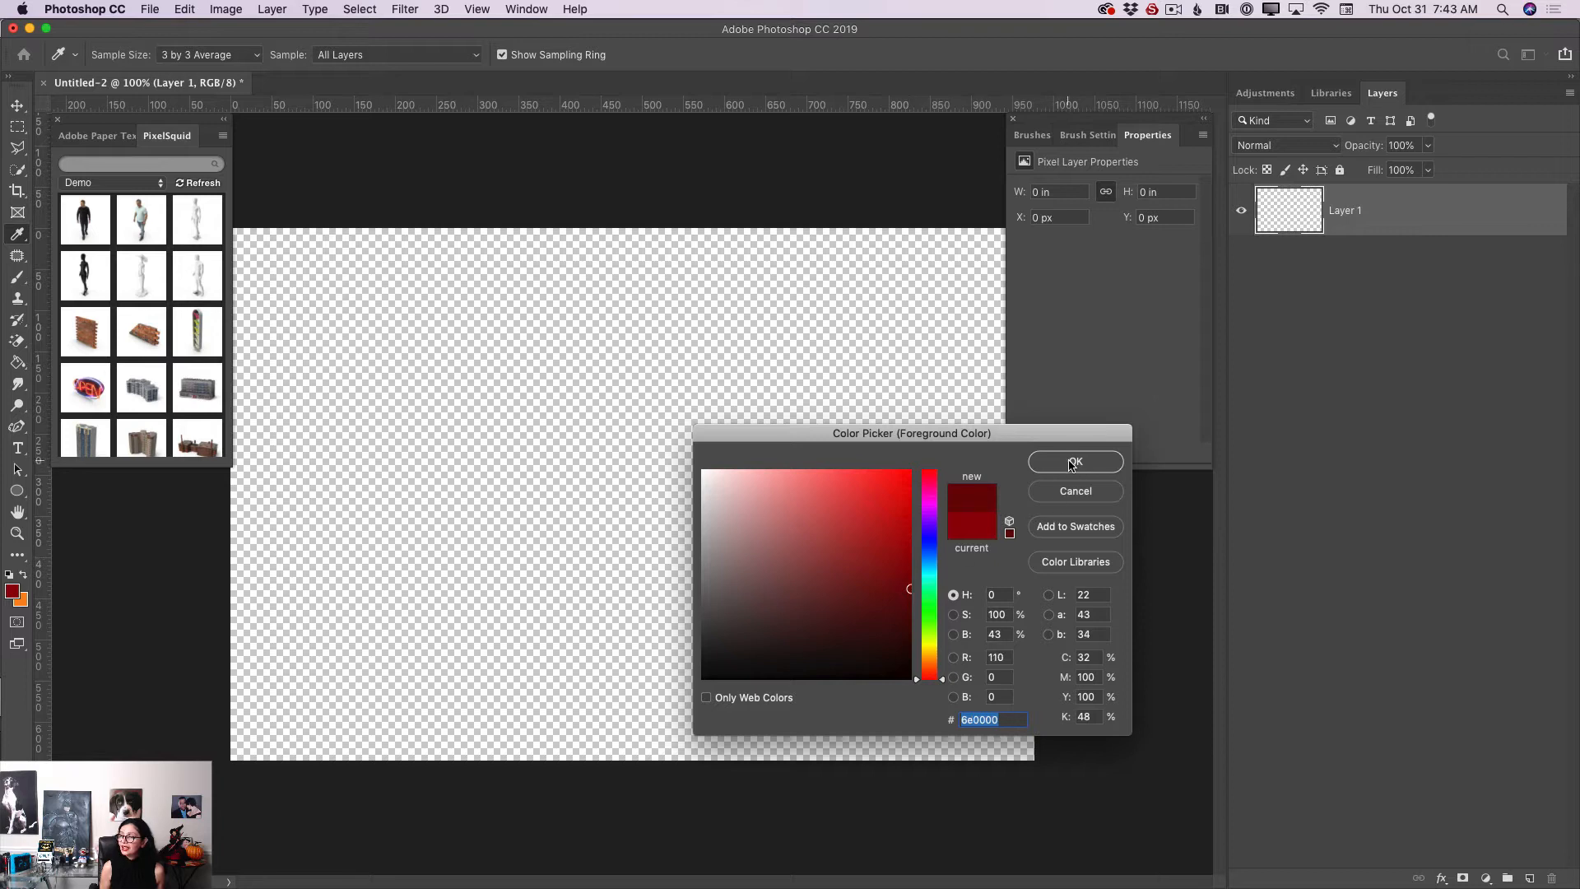
{"action": "left_click", "coordinate": [1073, 463]}
{"action": "left_click", "coordinate": [572, 469]}
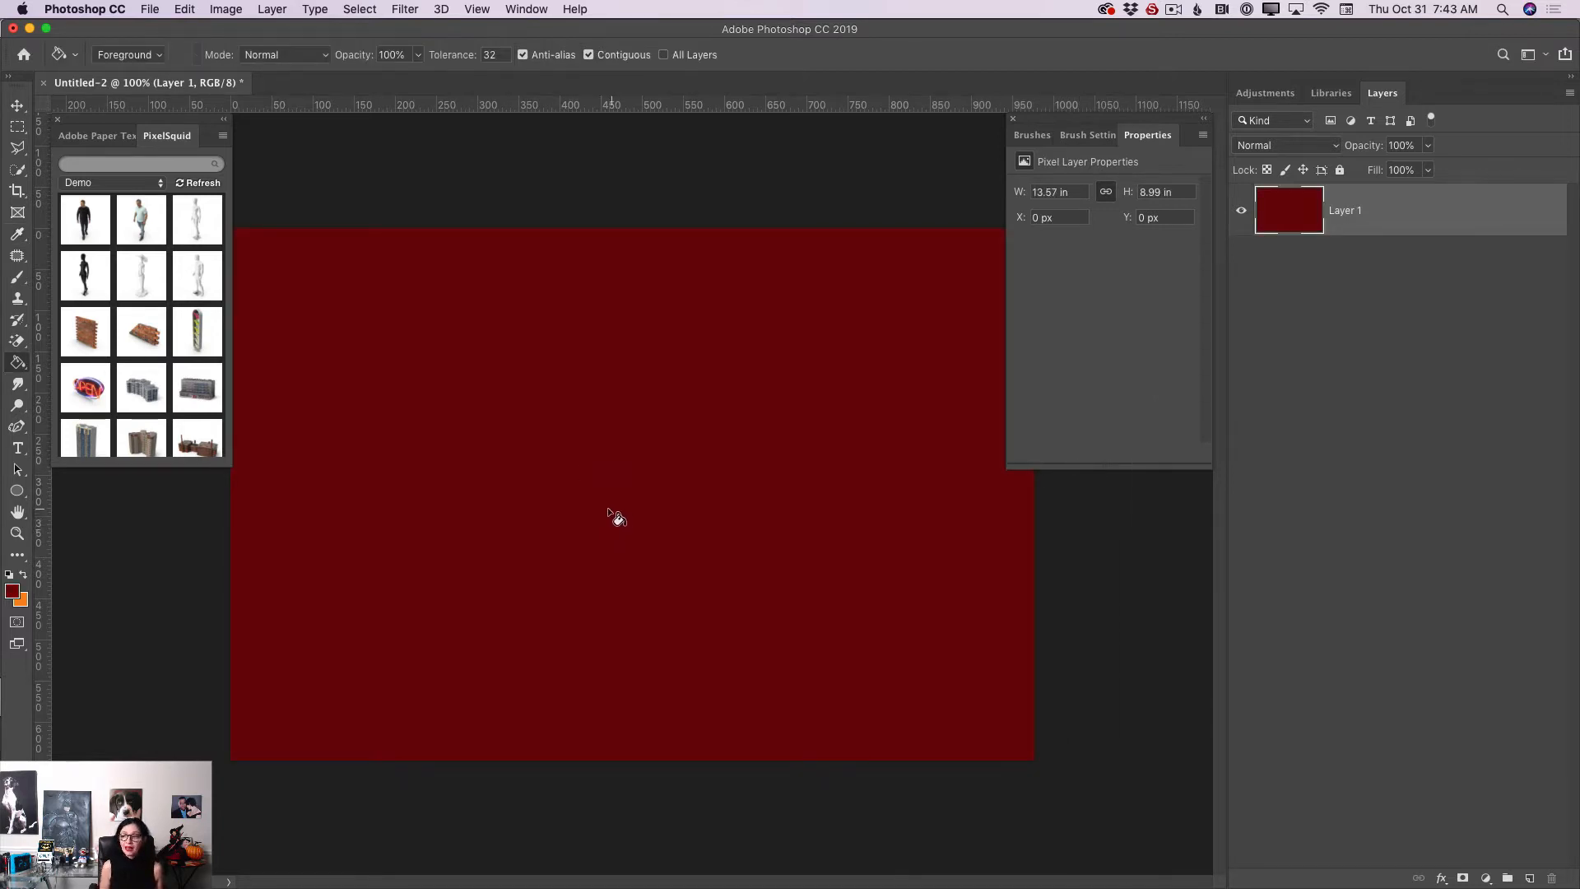
Rename the dark red layer as background.
{"action": "double_click", "coordinate": [1348, 212]}
{"action": "type", "text": "b"}
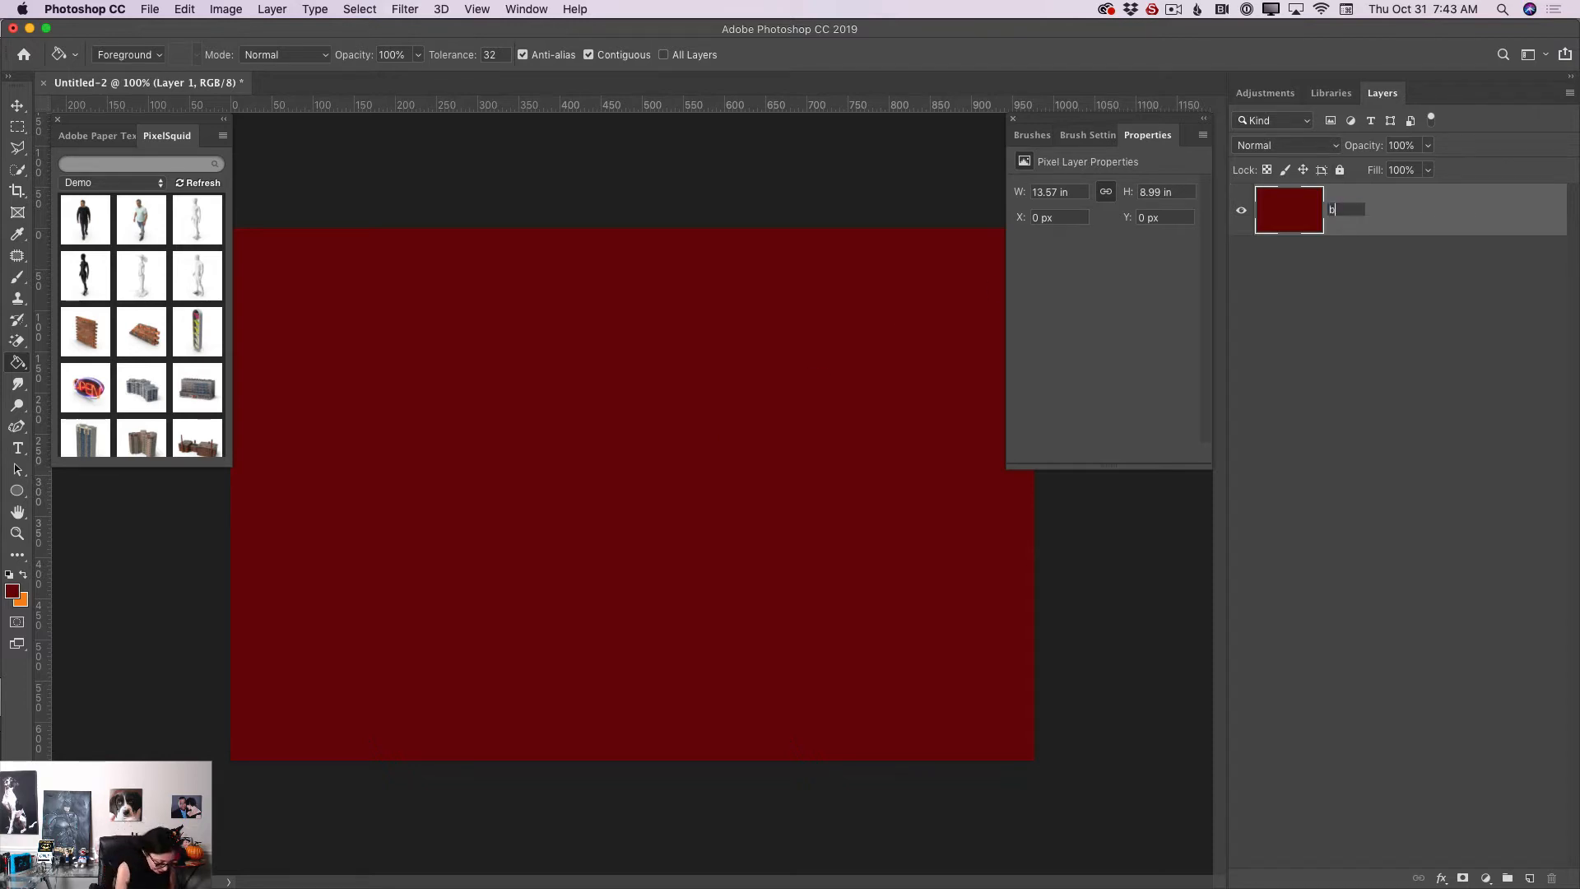
{"action": "type", "text": "ackground"}
{"action": "key", "text": "Return"}
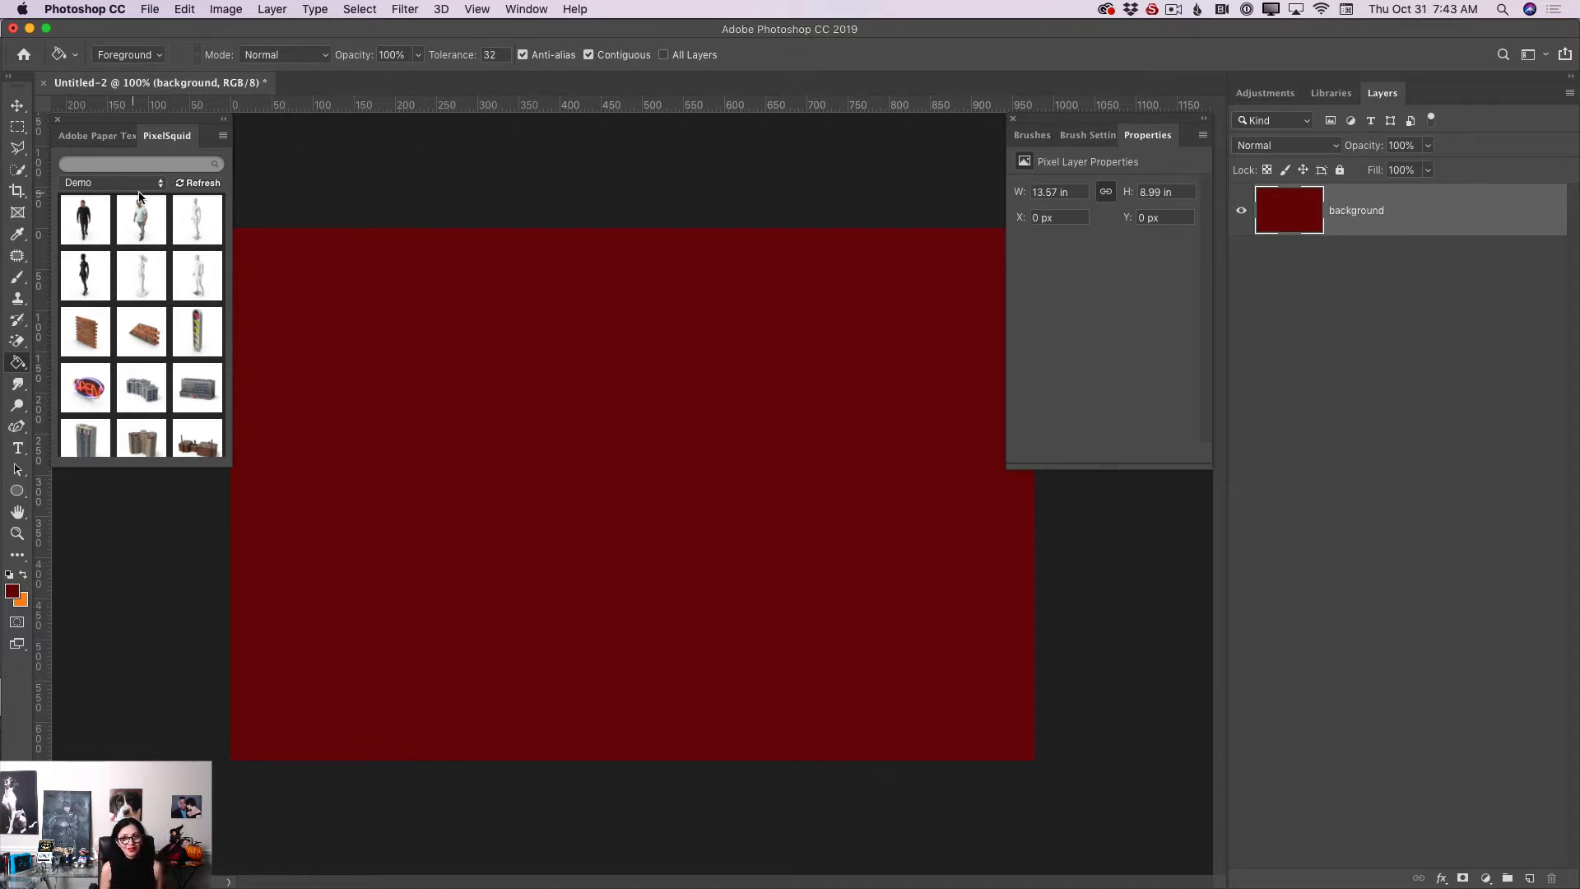
Choose the Brush Tool with the first 150 px Kyle's Real Watercolor brush from the My Background Brushes group.
{"action": "left_click", "coordinate": [17, 277]}
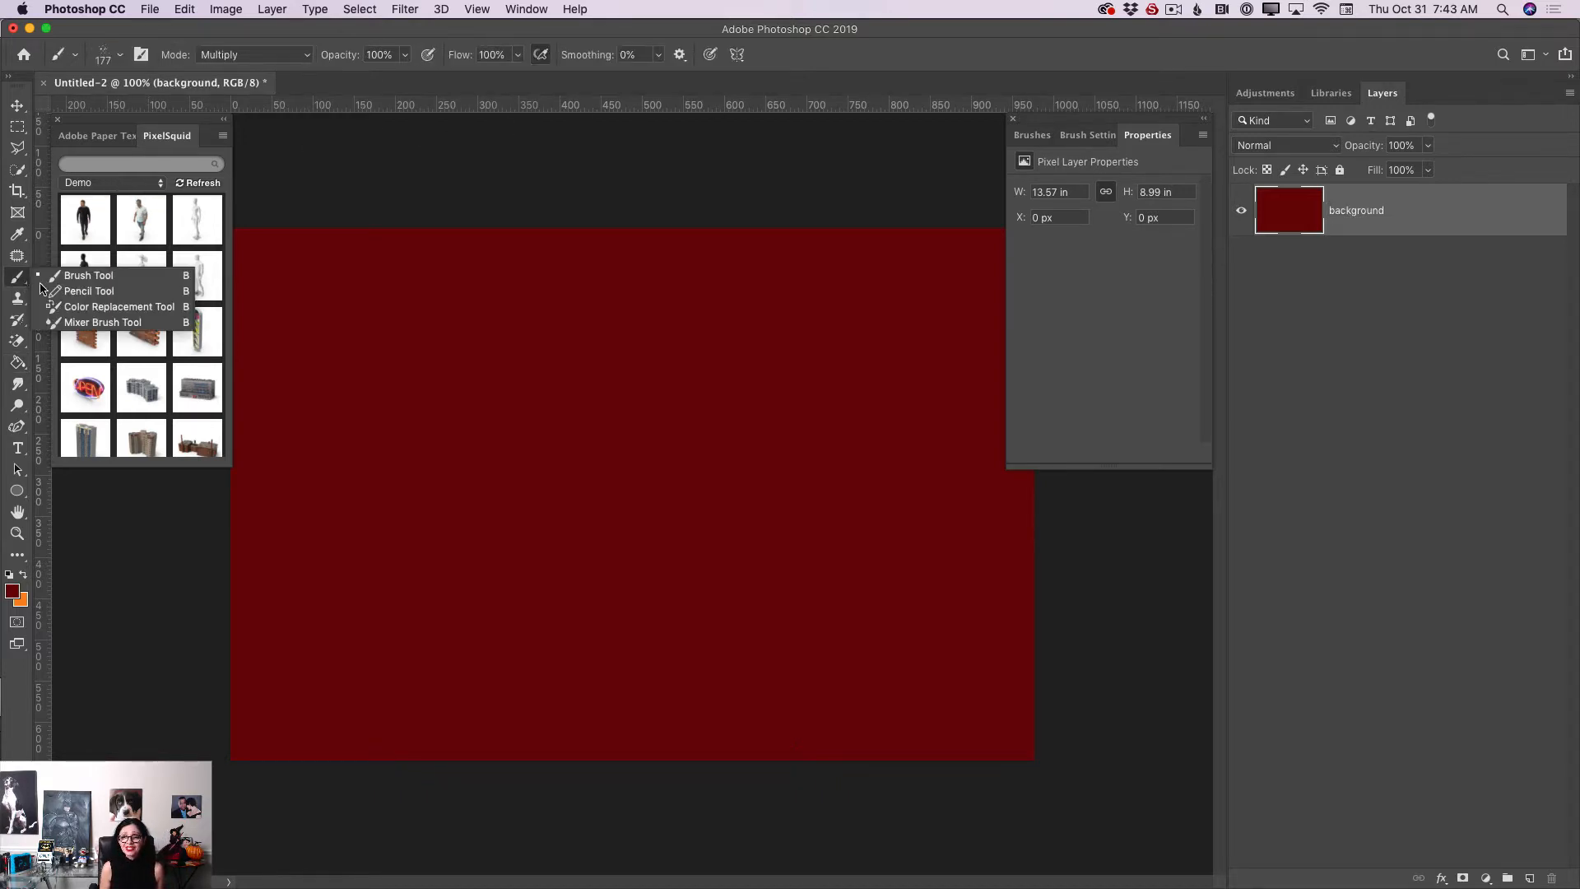
{"action": "left_click", "coordinate": [87, 275]}
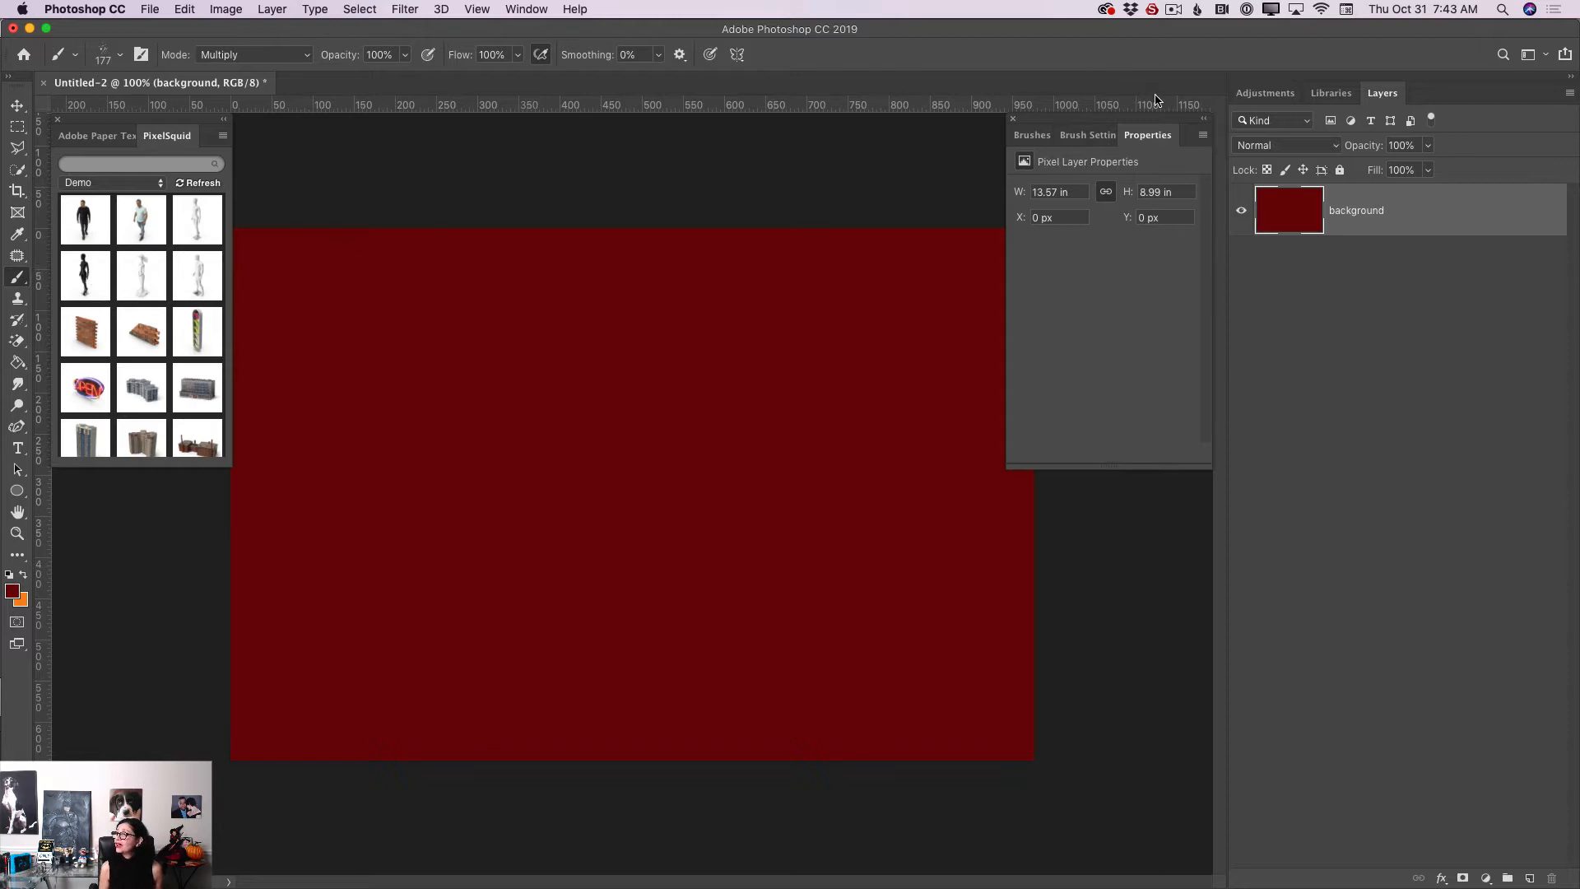
{"action": "left_click", "coordinate": [1091, 137]}
{"action": "left_click", "coordinate": [1029, 137]}
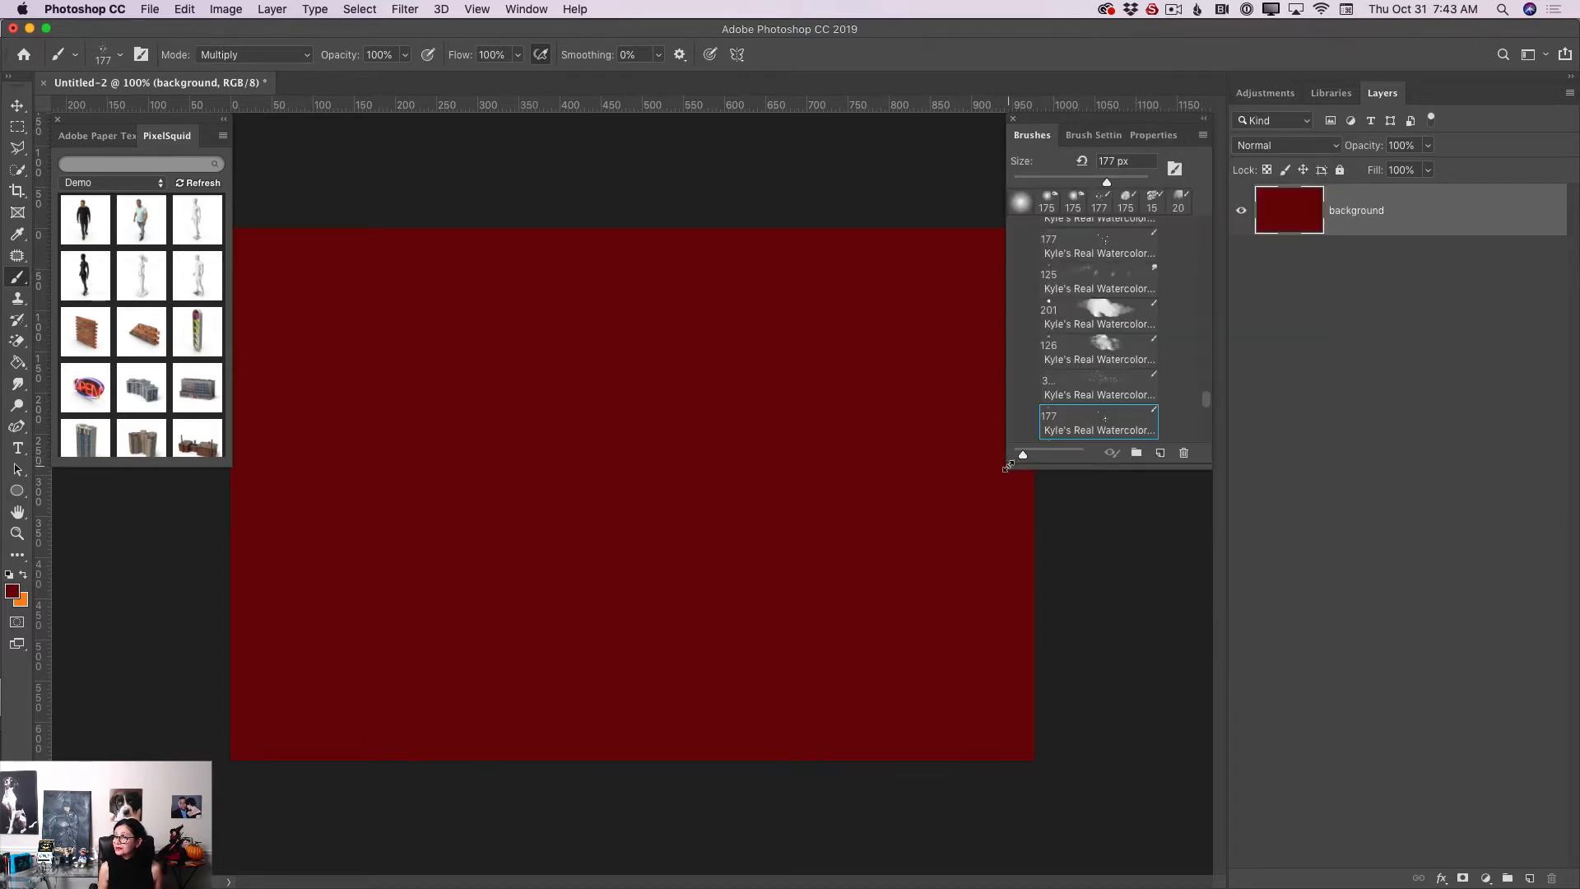
{"action": "mouse_move", "coordinate": [1008, 466]}
{"action": "left_mouse_down"}
{"action": "mouse_move", "coordinate": [381, 708]}
{"action": "mouse_move", "coordinate": [403, 750]}
{"action": "left_mouse_up"}
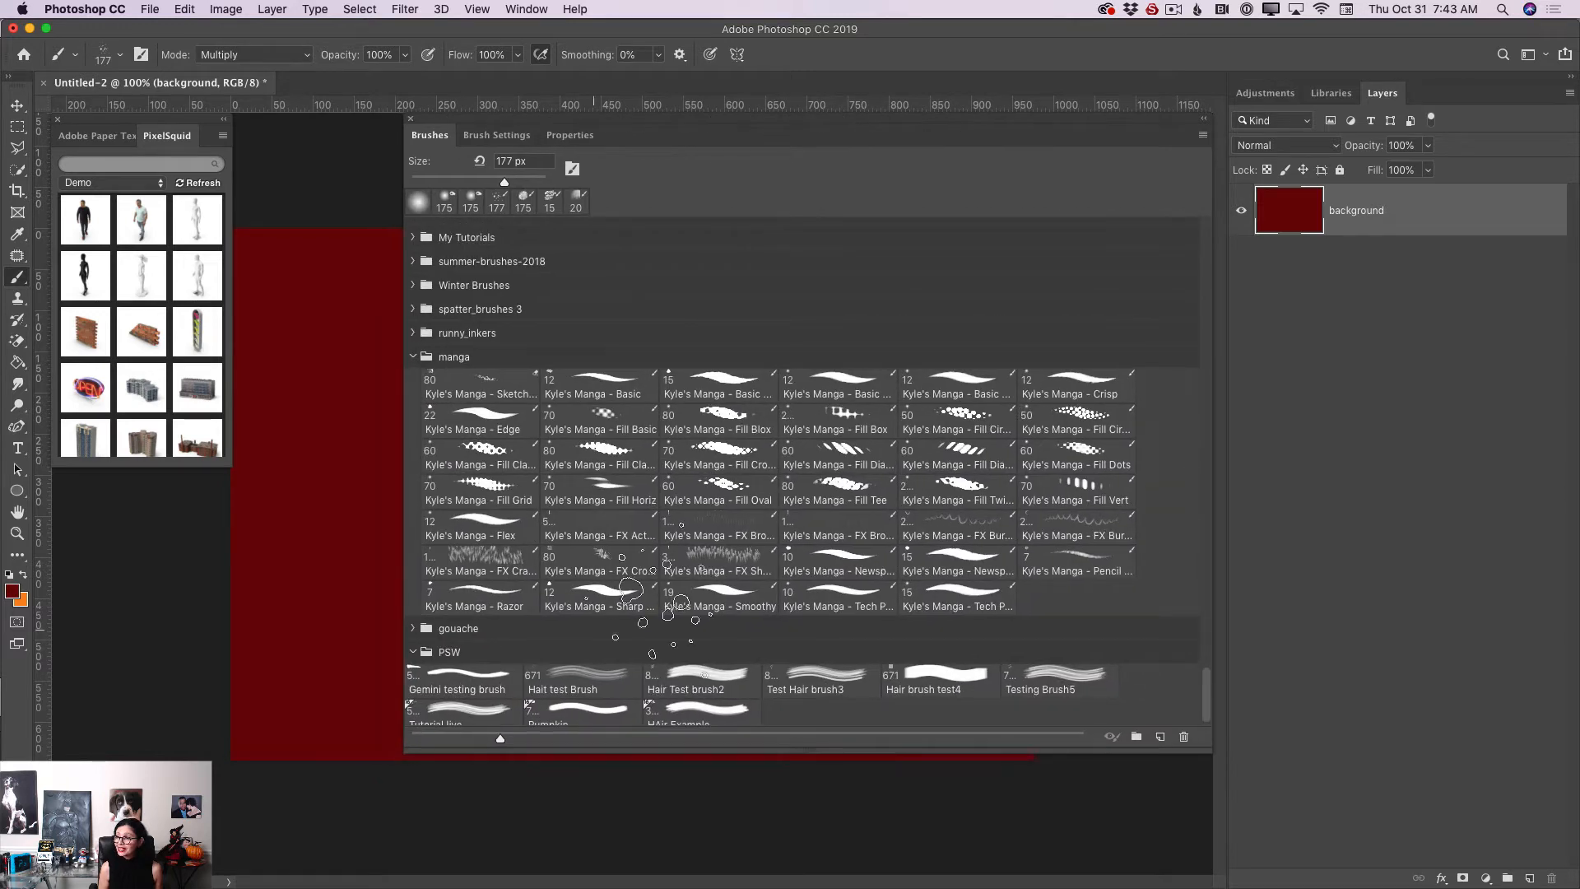
{"action": "mouse_move", "coordinate": [1206, 694]}
{"action": "left_mouse_down"}
{"action": "mouse_move", "coordinate": [1198, 611]}
{"action": "mouse_move", "coordinate": [1214, 607]}
{"action": "left_mouse_up"}
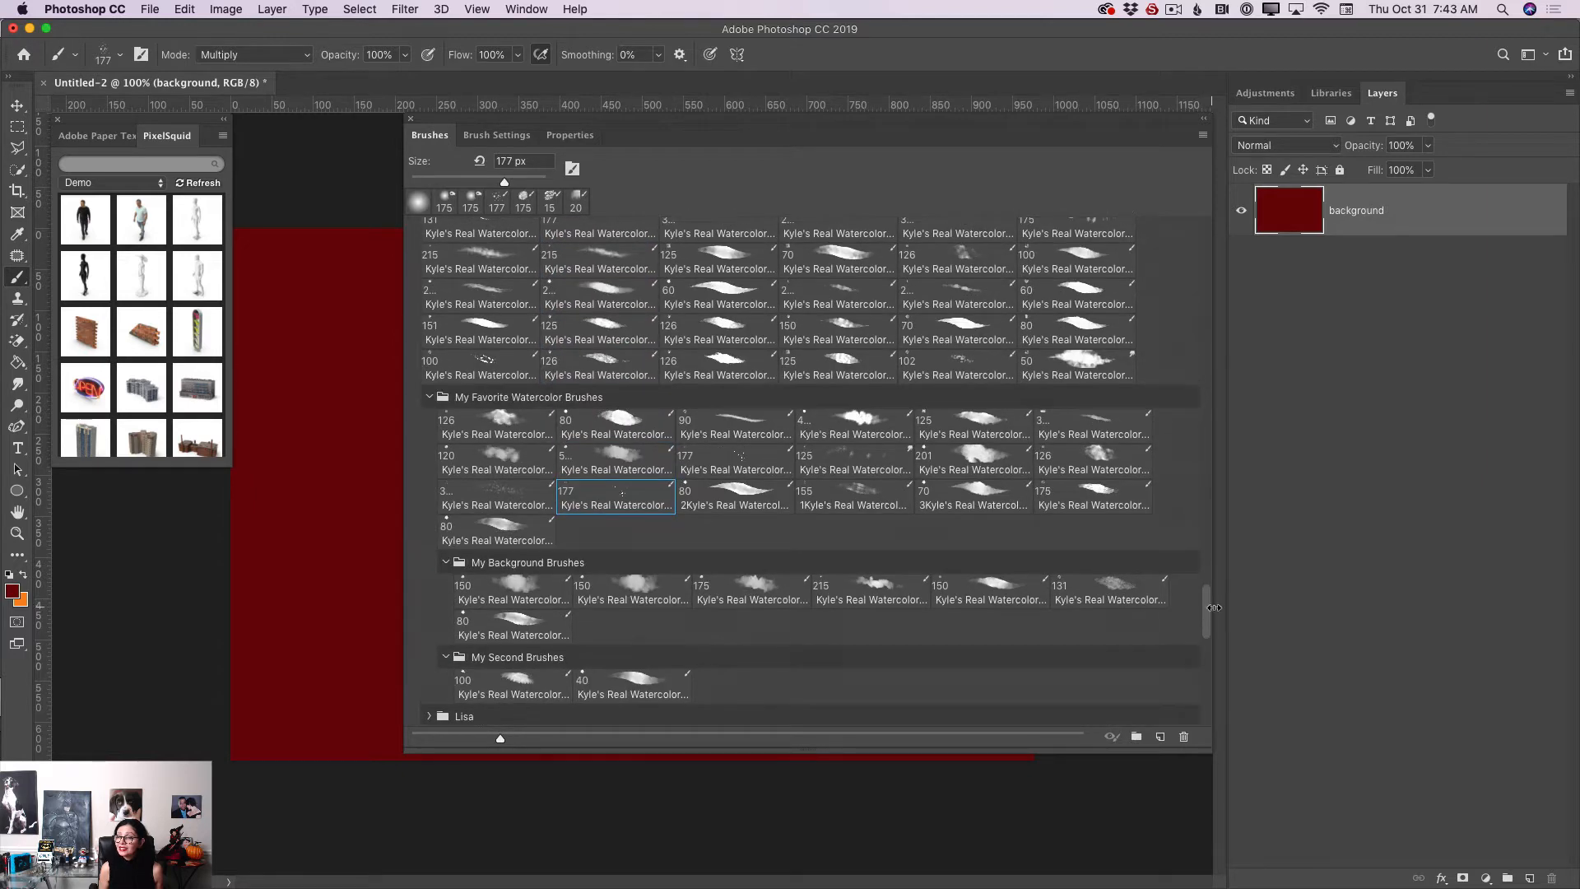
{"action": "left_click", "coordinate": [520, 591]}
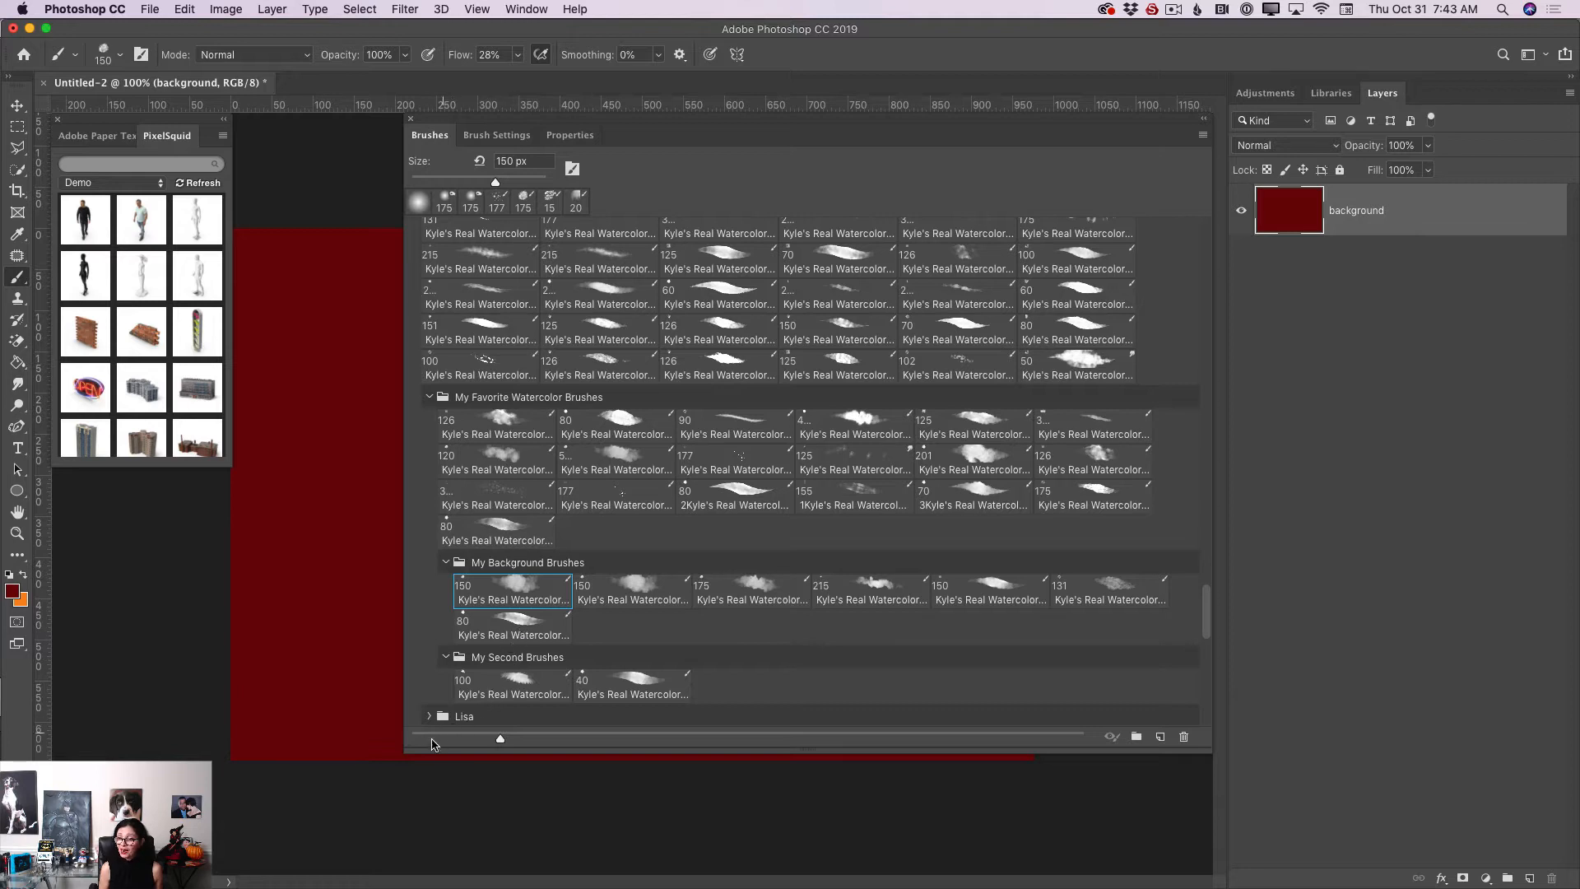
{"action": "left_click_drag", "start_coordinate": [408, 751], "coordinate": [1027, 590]}
Set the foreground color to bright red fc1111 for the watercolor brush.
{"action": "left_click", "coordinate": [14, 591]}
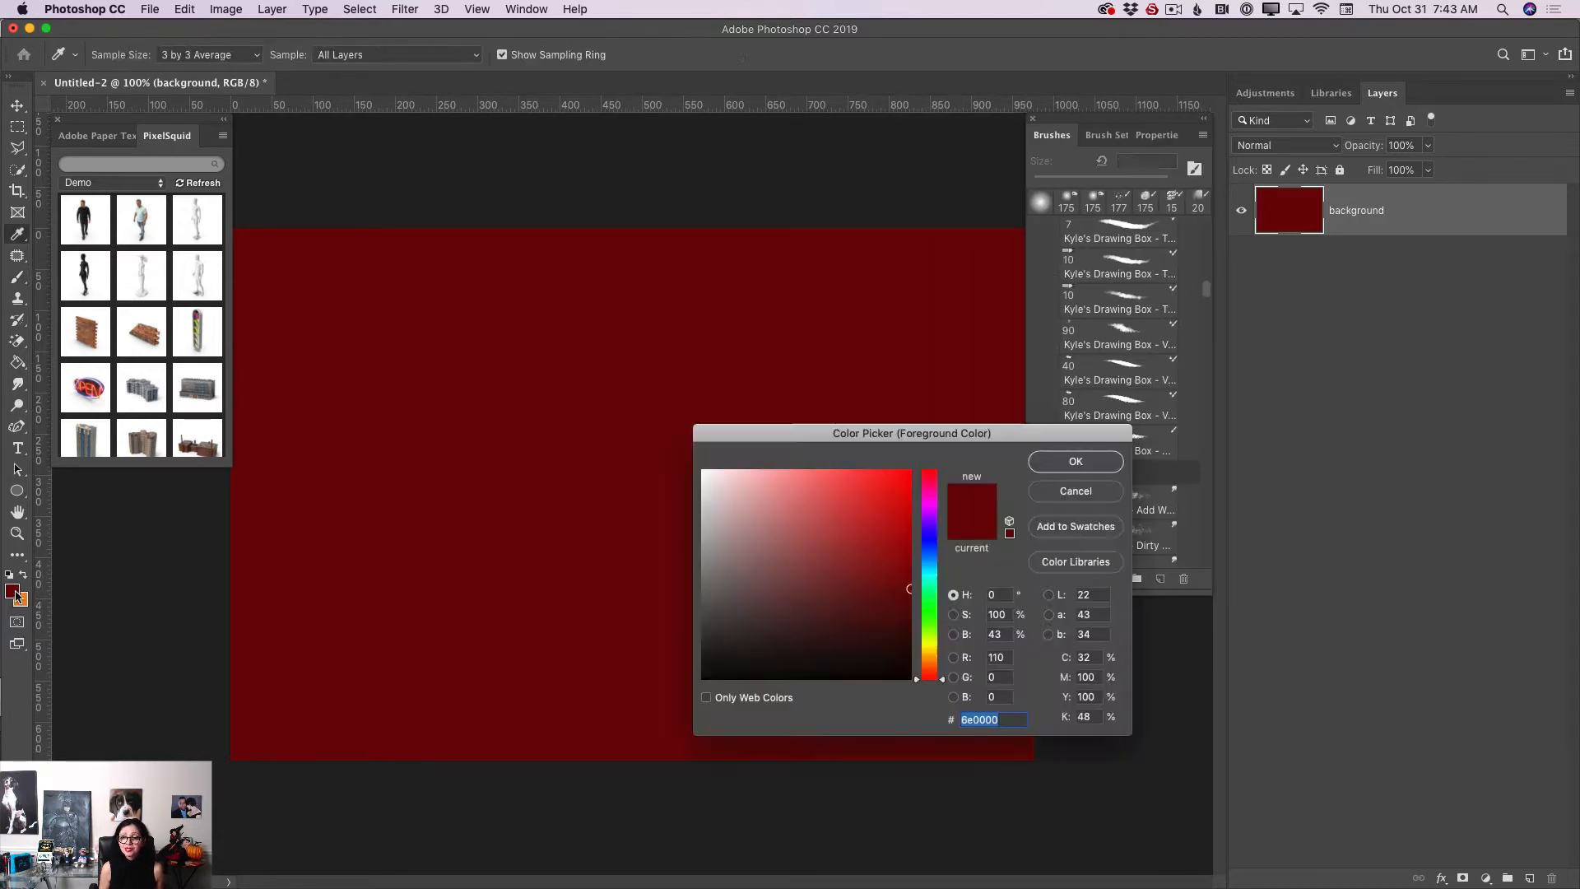
{"action": "left_click_drag", "start_coordinate": [828, 491], "coordinate": [897, 473]}
{"action": "left_click", "coordinate": [1060, 463]}
{"action": "key", "text": "b"}
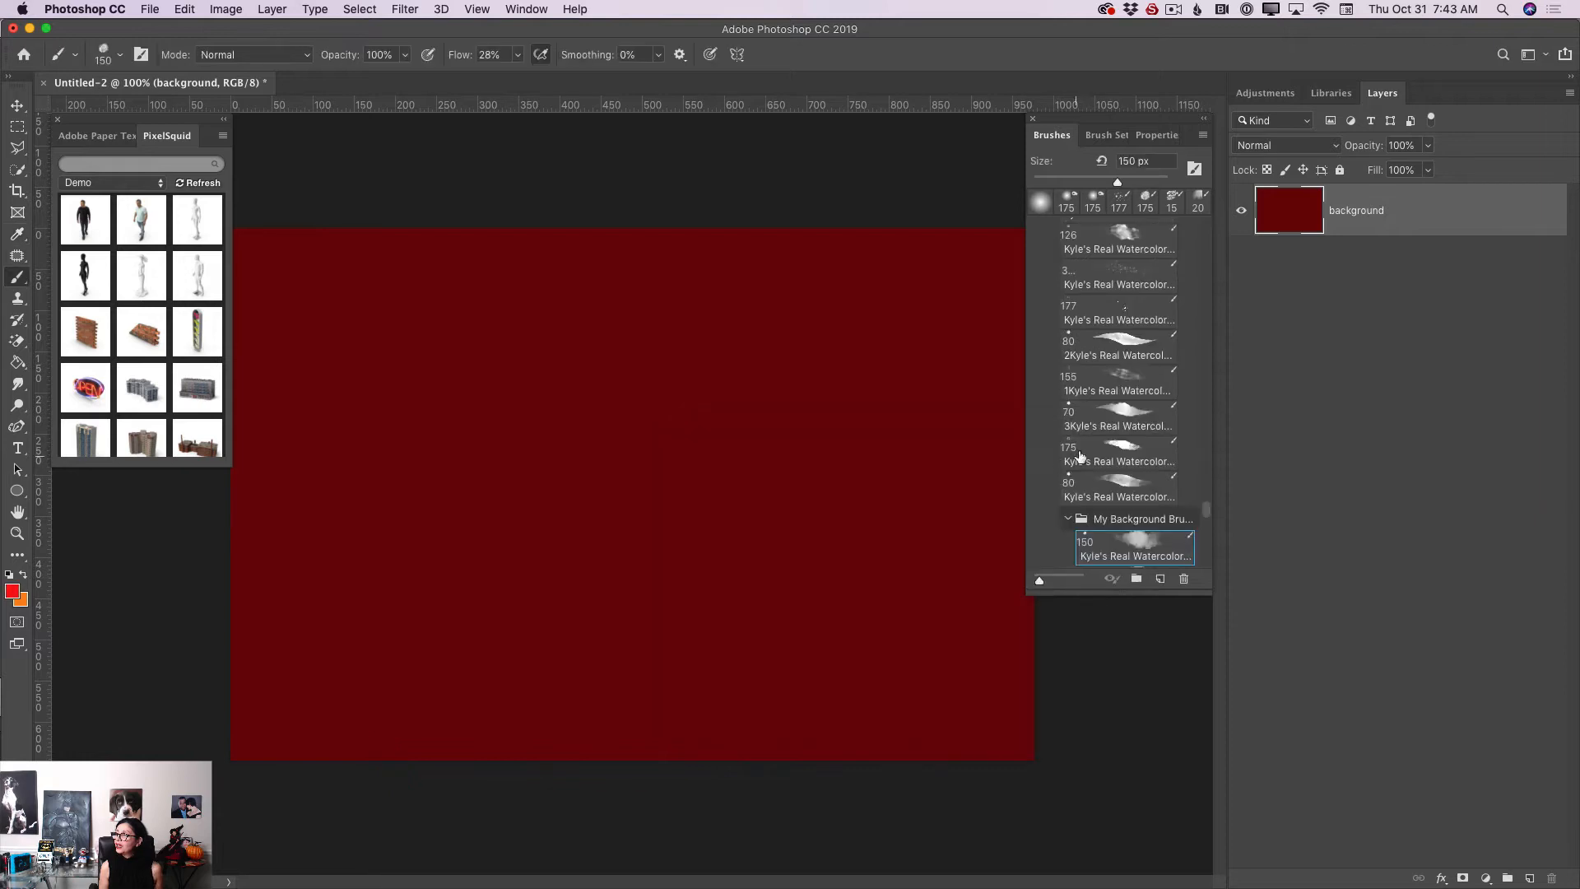
Add a new layer and paint cloudy bright red strokes across most of the canvas with the brush at 200 px.
{"action": "left_click", "coordinate": [1530, 879]}
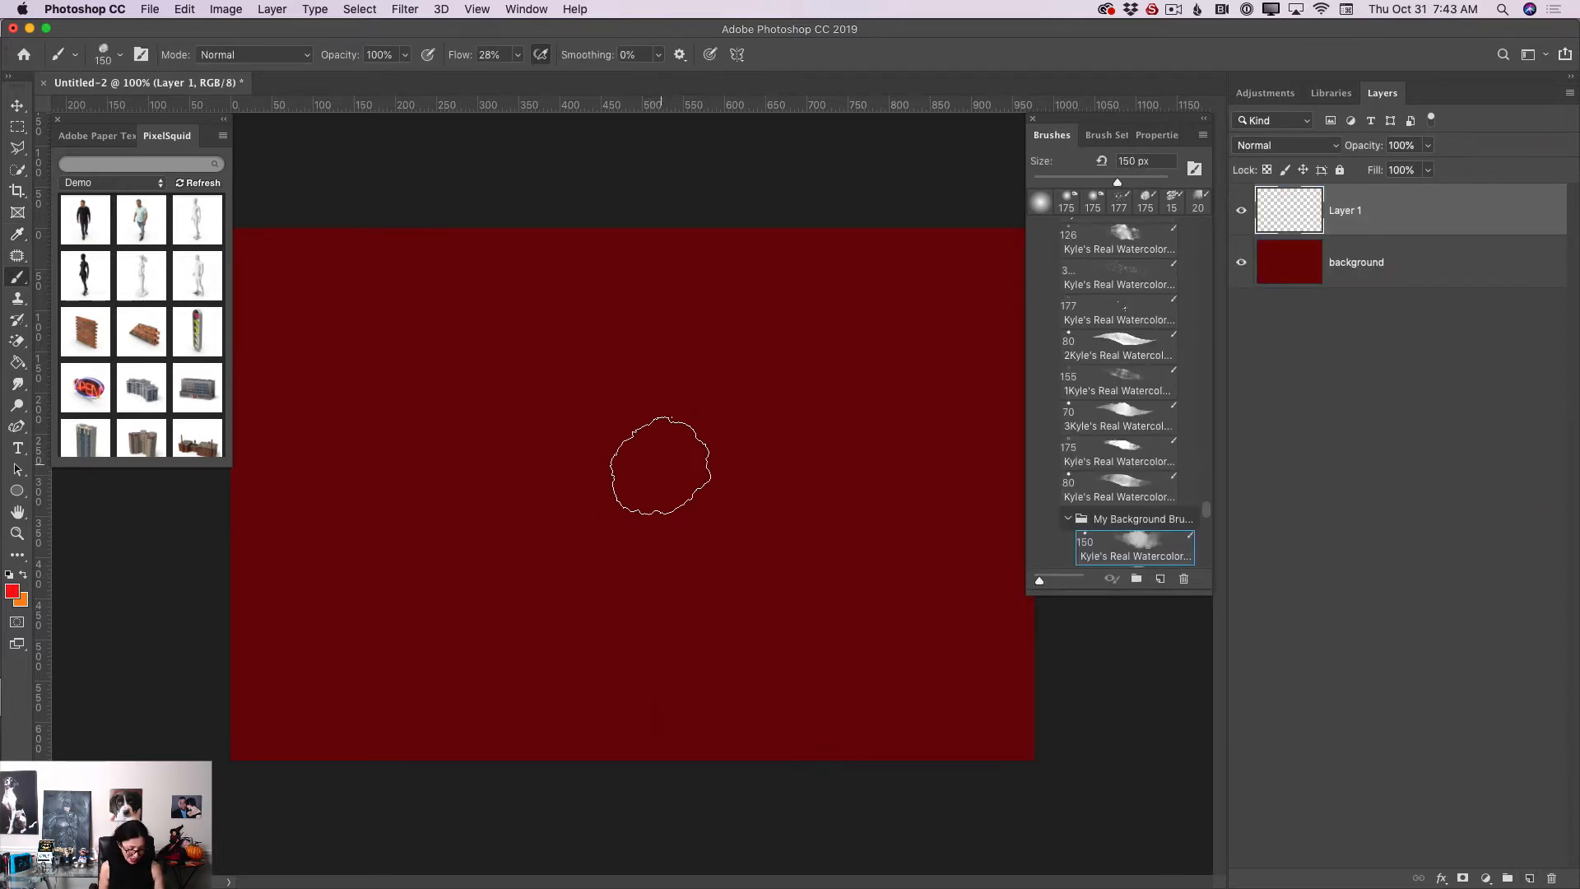
{"action": "key", "text": "bracketright"}
{"action": "key", "text": "bracketright"}
{"action": "mouse_move", "coordinate": [462, 458]}
{"action": "left_mouse_down"}
{"action": "mouse_move", "coordinate": [568, 457]}
{"action": "mouse_move", "coordinate": [562, 435]}
{"action": "mouse_move", "coordinate": [416, 348]}
{"action": "mouse_move", "coordinate": [701, 404]}
{"action": "mouse_move", "coordinate": [725, 542]}
{"action": "mouse_move", "coordinate": [558, 565]}
{"action": "mouse_move", "coordinate": [379, 492]}
{"action": "mouse_move", "coordinate": [297, 522]}
{"action": "left_mouse_up"}
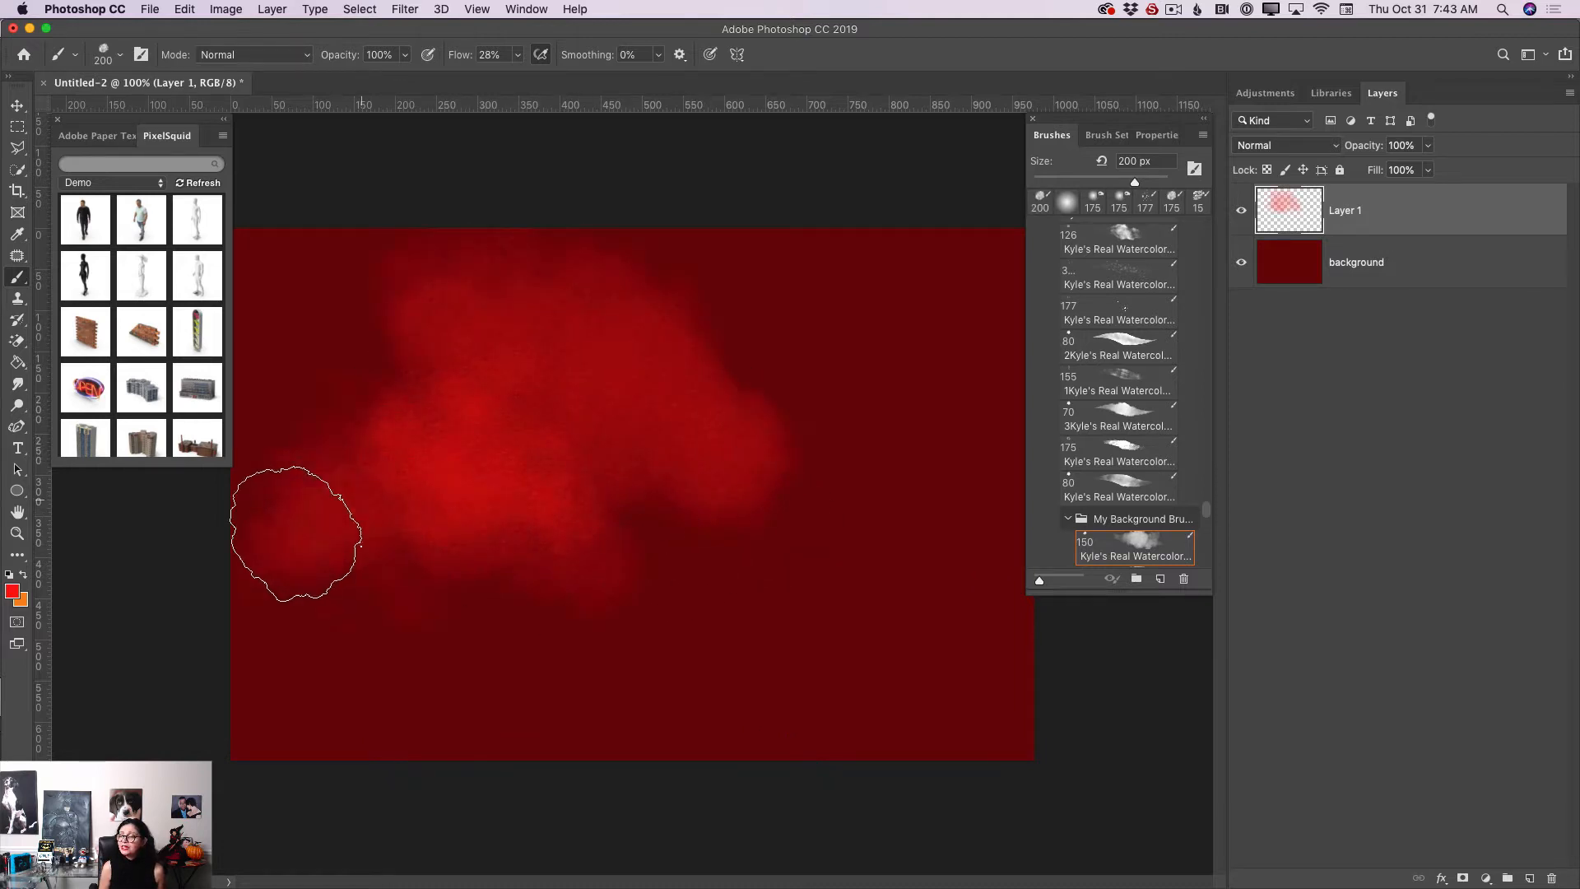
{"action": "mouse_move", "coordinate": [640, 646]}
{"action": "left_mouse_down"}
{"action": "mouse_move", "coordinate": [669, 557]}
{"action": "mouse_move", "coordinate": [785, 409]}
{"action": "mouse_move", "coordinate": [767, 326]}
{"action": "mouse_move", "coordinate": [876, 479]}
{"action": "mouse_move", "coordinate": [924, 628]}
{"action": "left_mouse_up"}
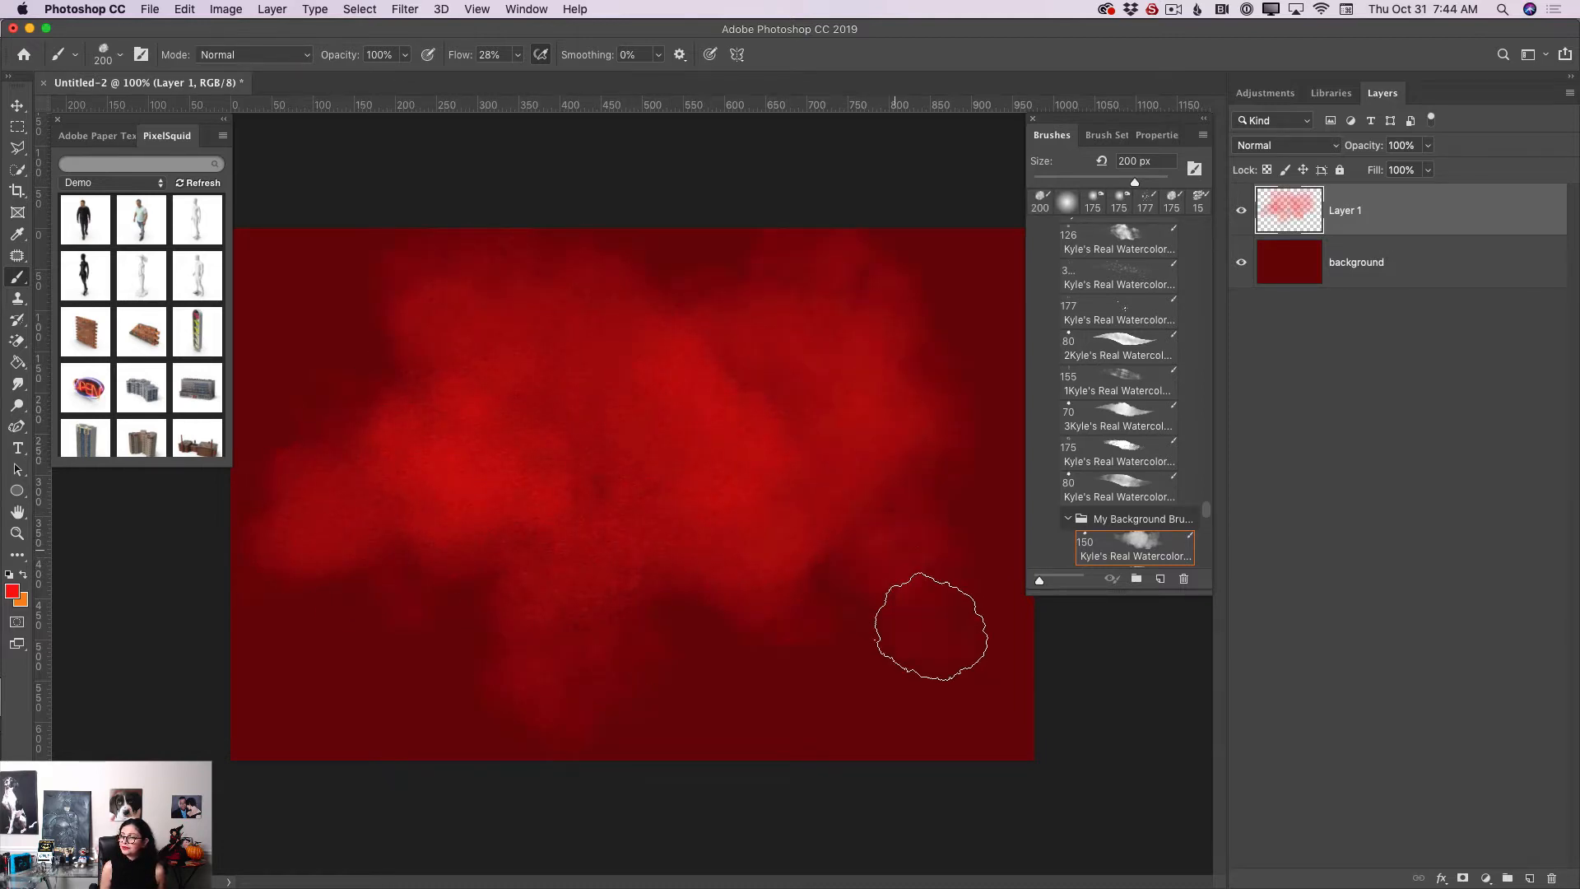
{"action": "mouse_move", "coordinate": [520, 589]}
{"action": "left_mouse_down"}
{"action": "mouse_move", "coordinate": [664, 672]}
{"action": "mouse_move", "coordinate": [673, 505]}
{"action": "mouse_move", "coordinate": [615, 479]}
{"action": "mouse_move", "coordinate": [815, 627]}
{"action": "mouse_move", "coordinate": [740, 434]}
{"action": "left_mouse_up"}
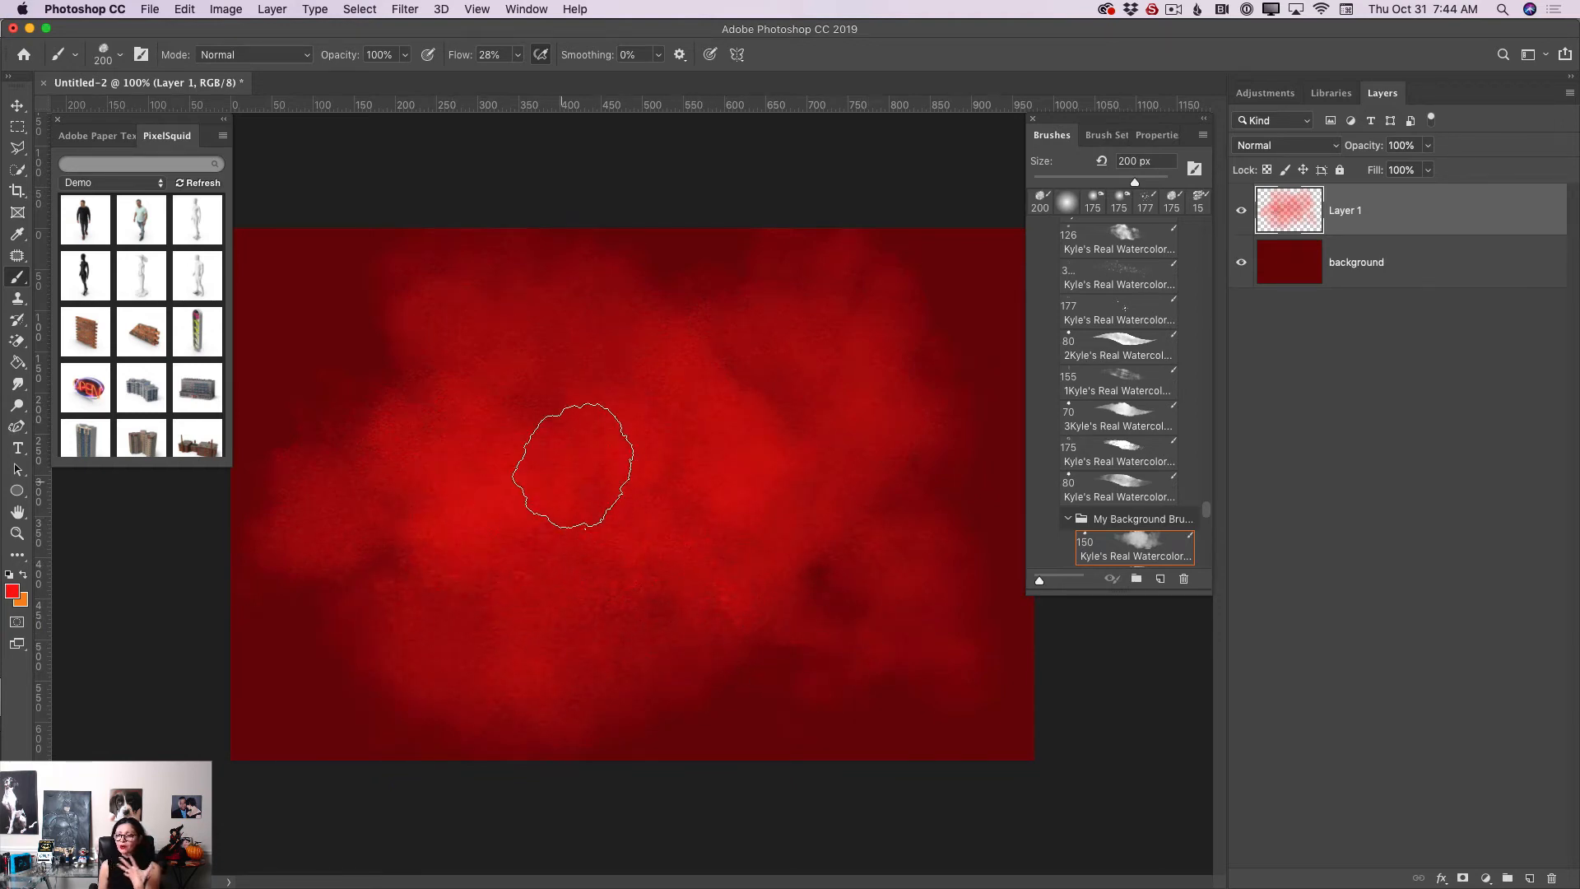
Set the foreground color to yellow fcc211 and brush cloudy strokes over the middle of the red painted area.
{"action": "left_click", "coordinate": [12, 591]}
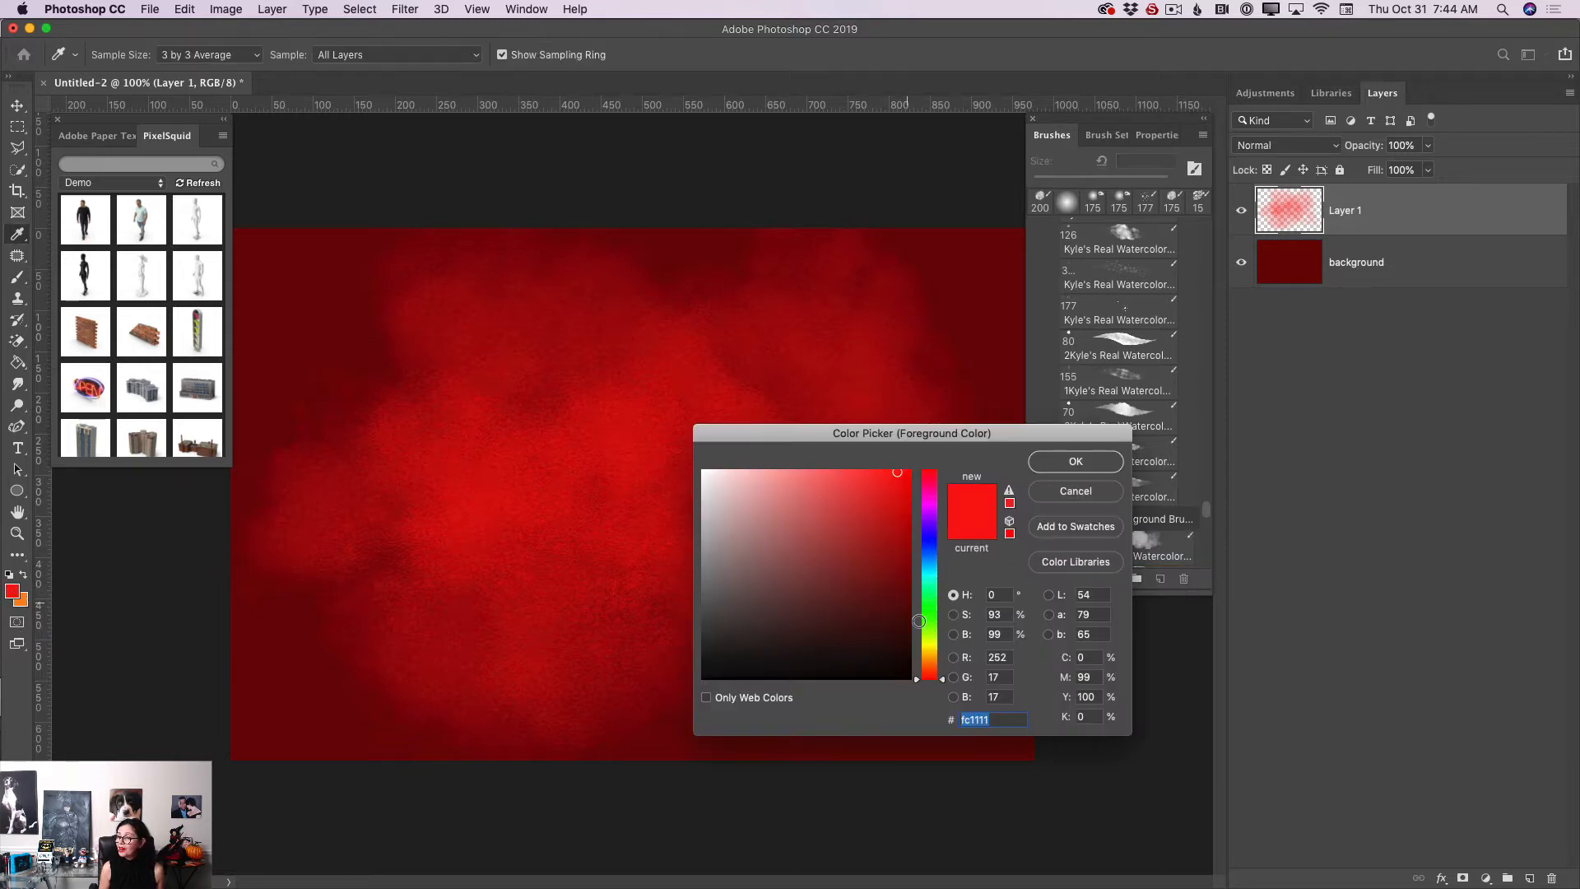
{"action": "left_click_drag", "start_coordinate": [931, 652], "coordinate": [934, 654]}
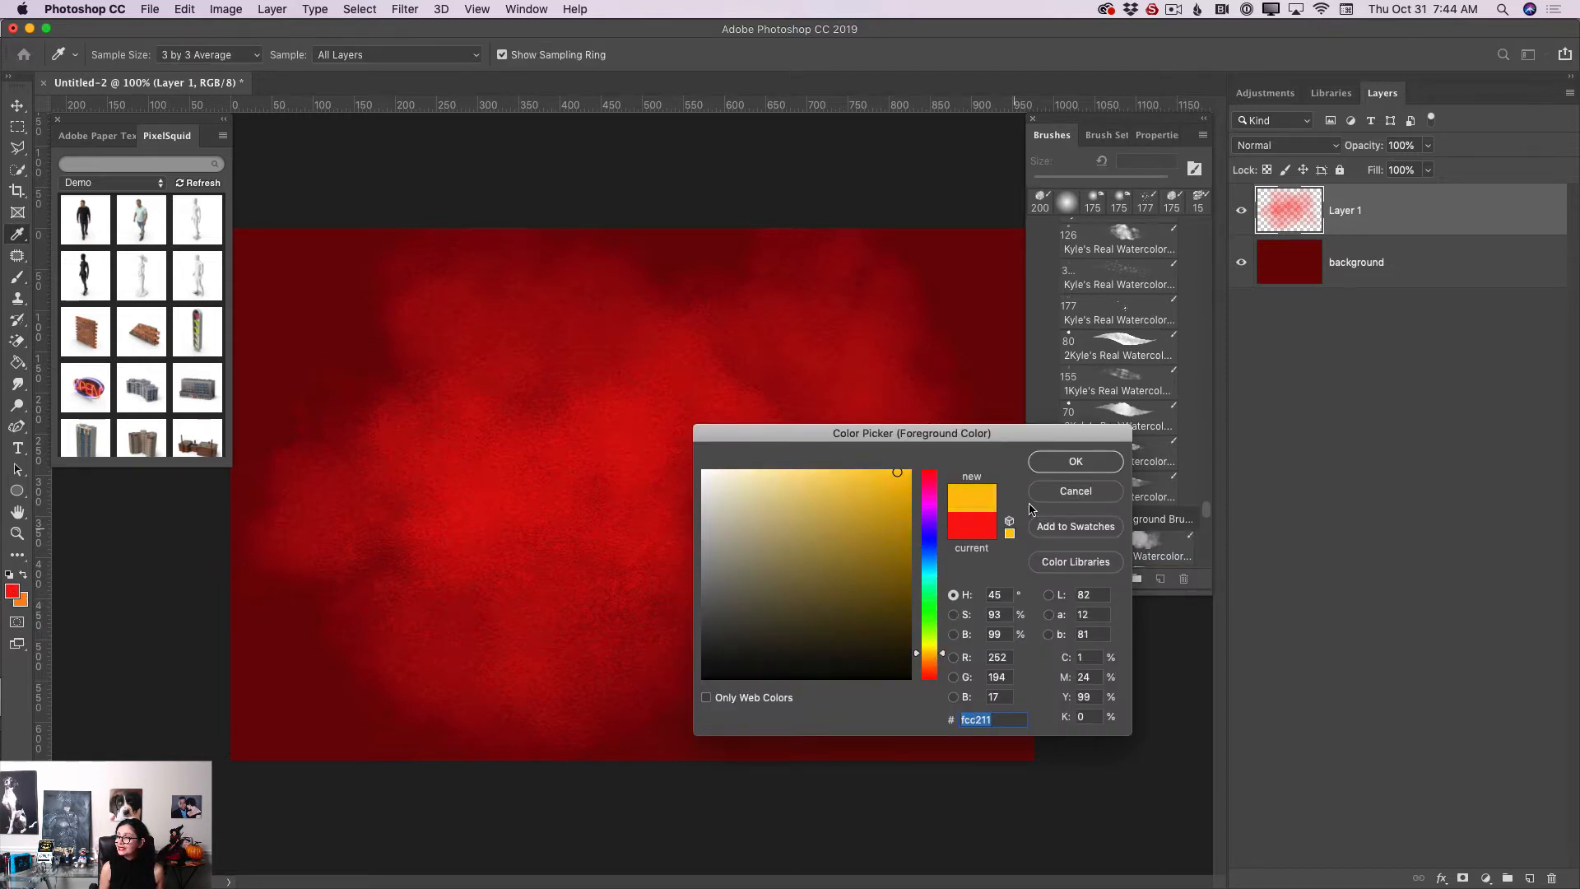
{"action": "left_click", "coordinate": [1076, 461]}
{"action": "key", "text": "b"}
{"action": "mouse_move", "coordinate": [706, 529]}
{"action": "left_mouse_down"}
{"action": "mouse_move", "coordinate": [688, 582]}
{"action": "mouse_move", "coordinate": [818, 466]}
{"action": "mouse_move", "coordinate": [705, 538]}
{"action": "mouse_move", "coordinate": [529, 582]}
{"action": "mouse_move", "coordinate": [546, 592]}
{"action": "mouse_move", "coordinate": [699, 535]}
{"action": "mouse_move", "coordinate": [716, 592]}
{"action": "left_mouse_up"}
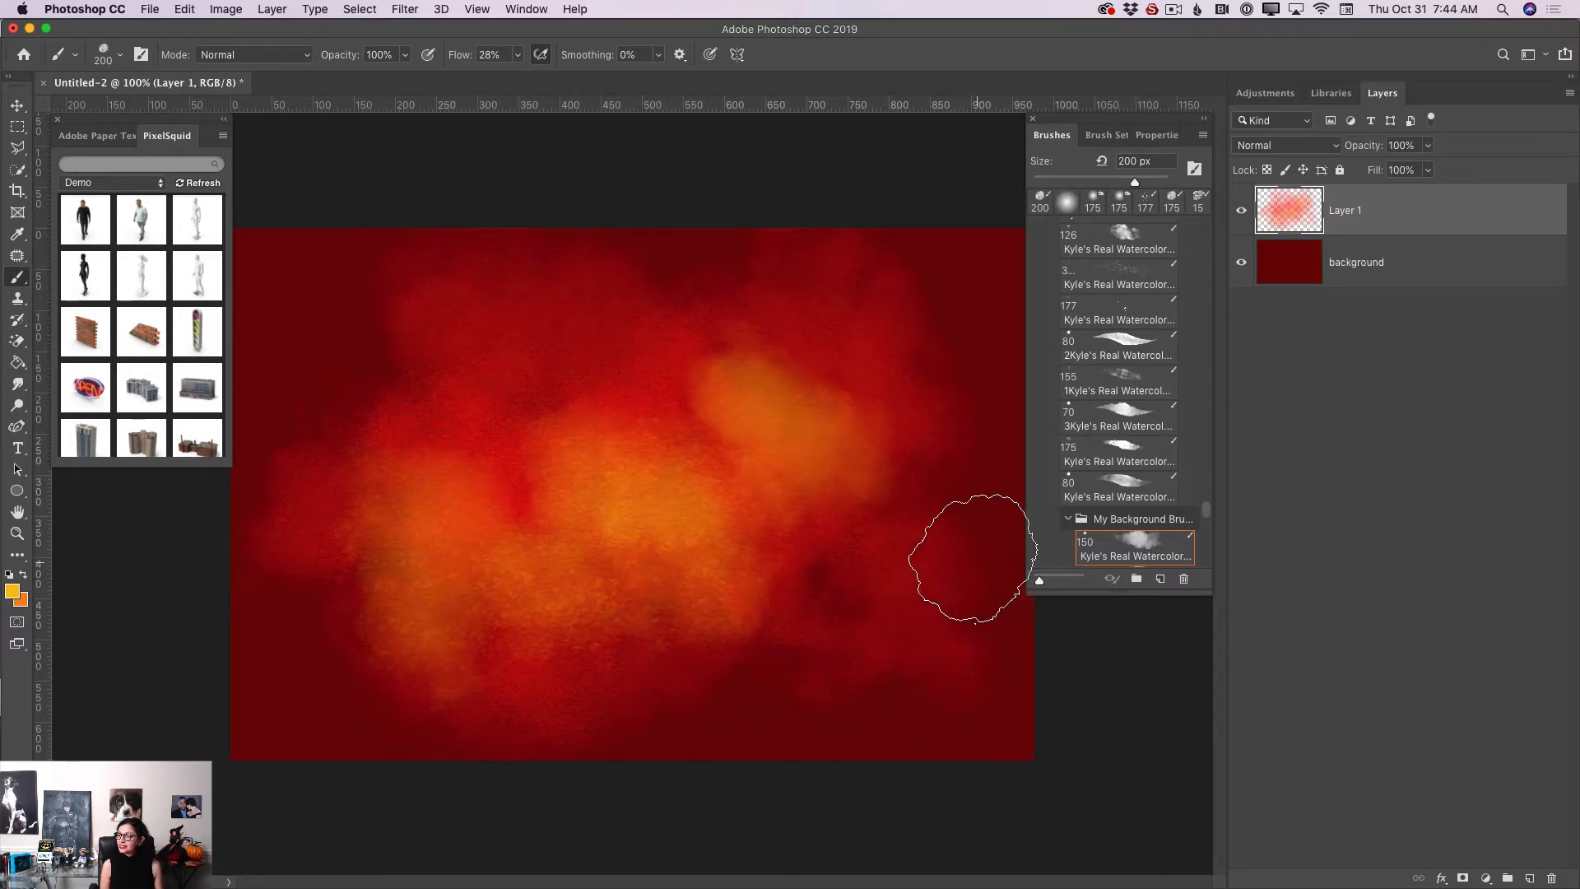
Rename the painted layer as watercolor brush.
{"action": "double_click", "coordinate": [1347, 216]}
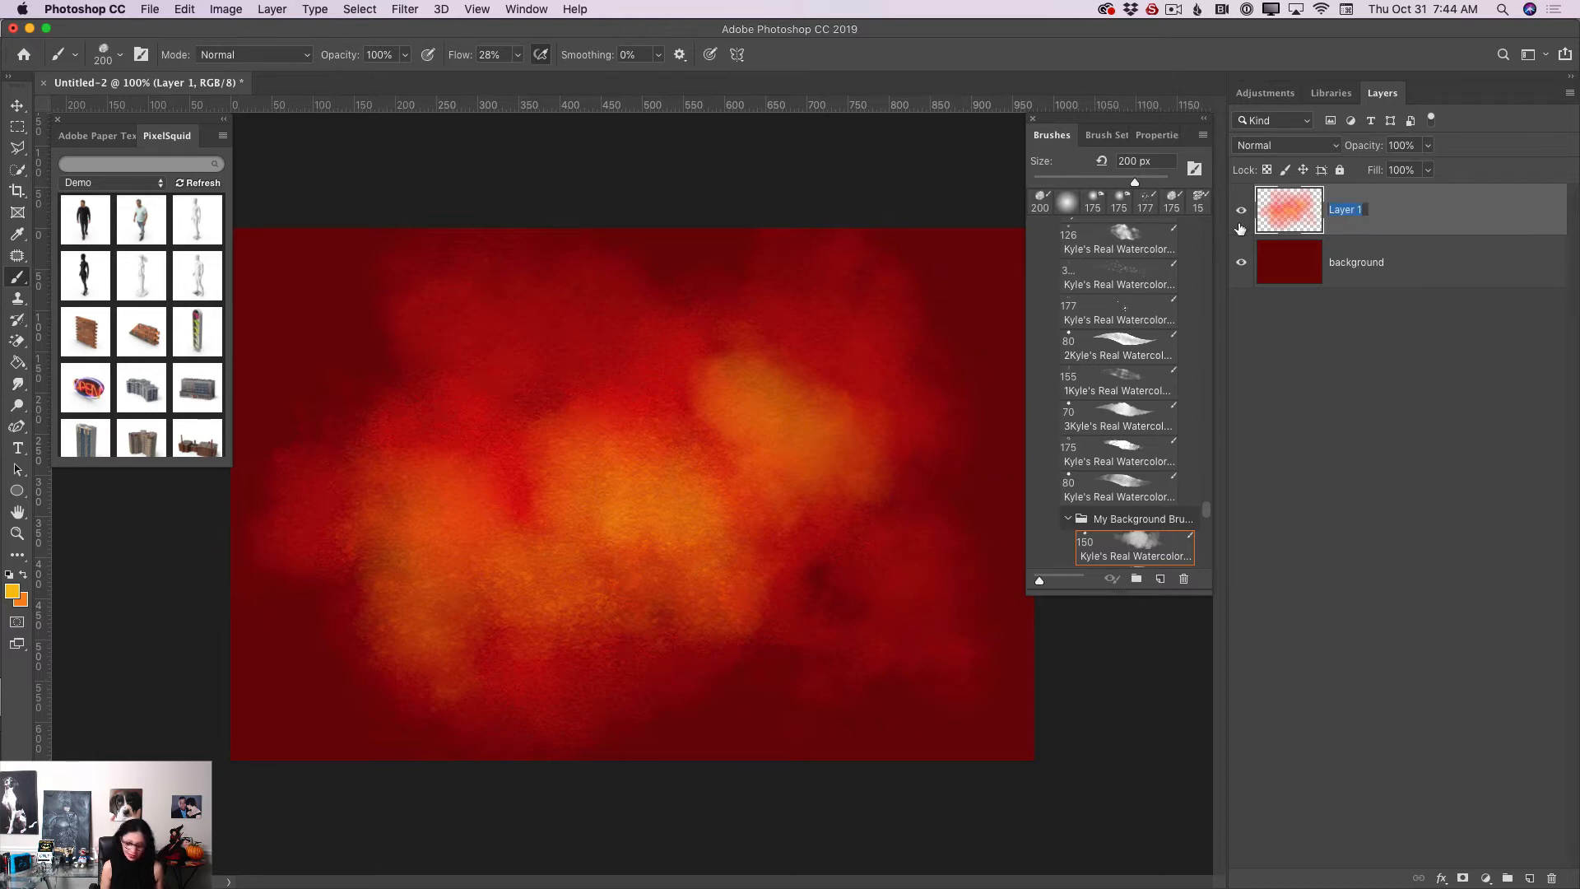
{"action": "type", "text": "water"}
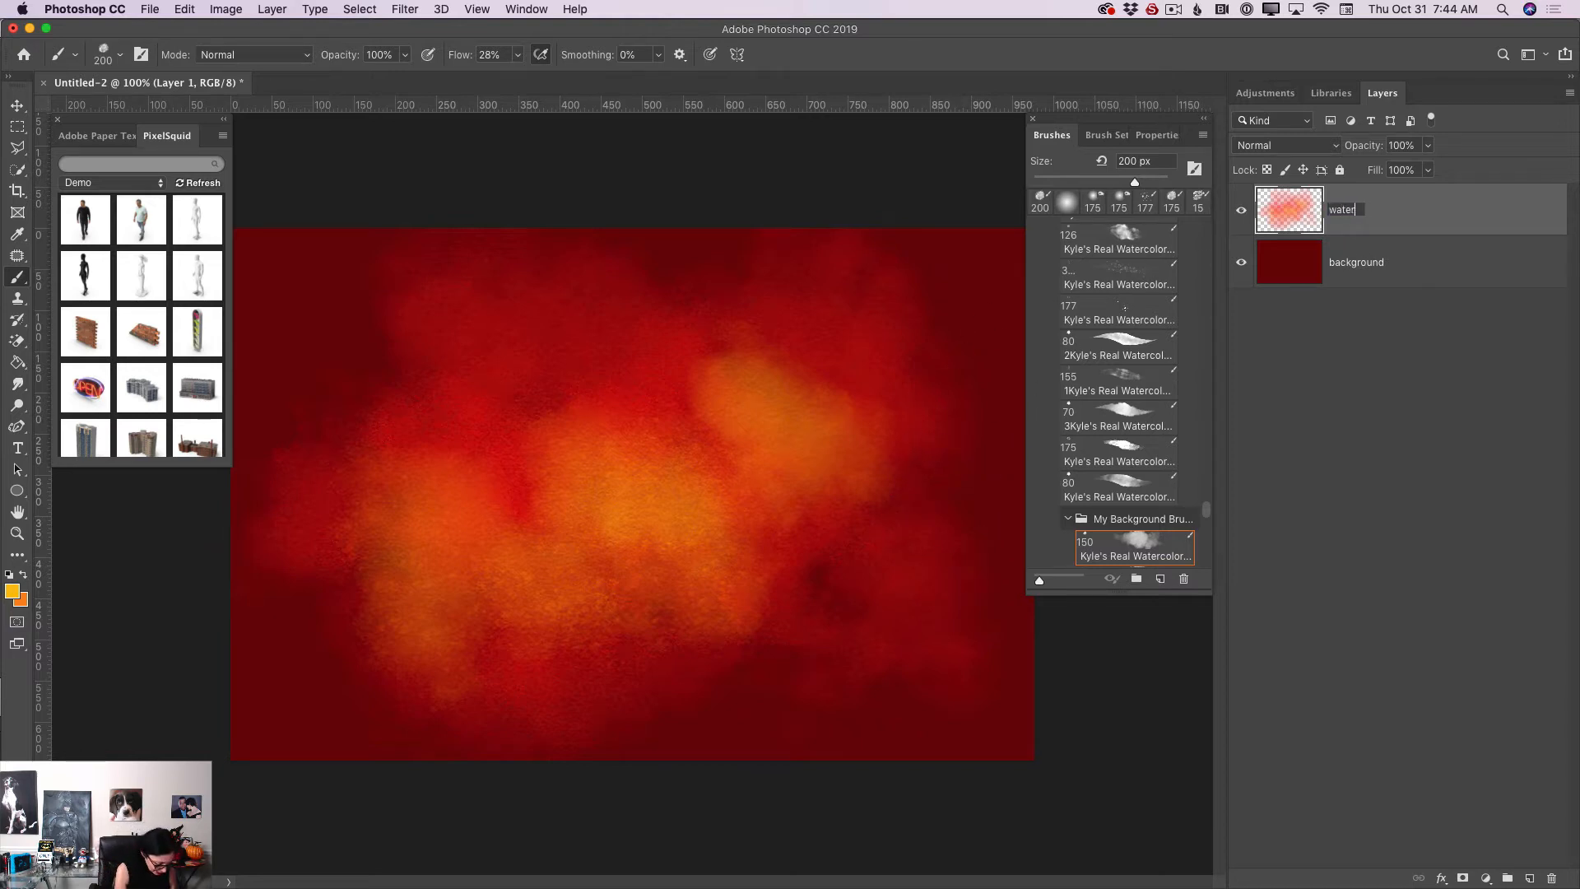
{"action": "type", "text": "color brush"}
{"action": "key", "text": "Return"}
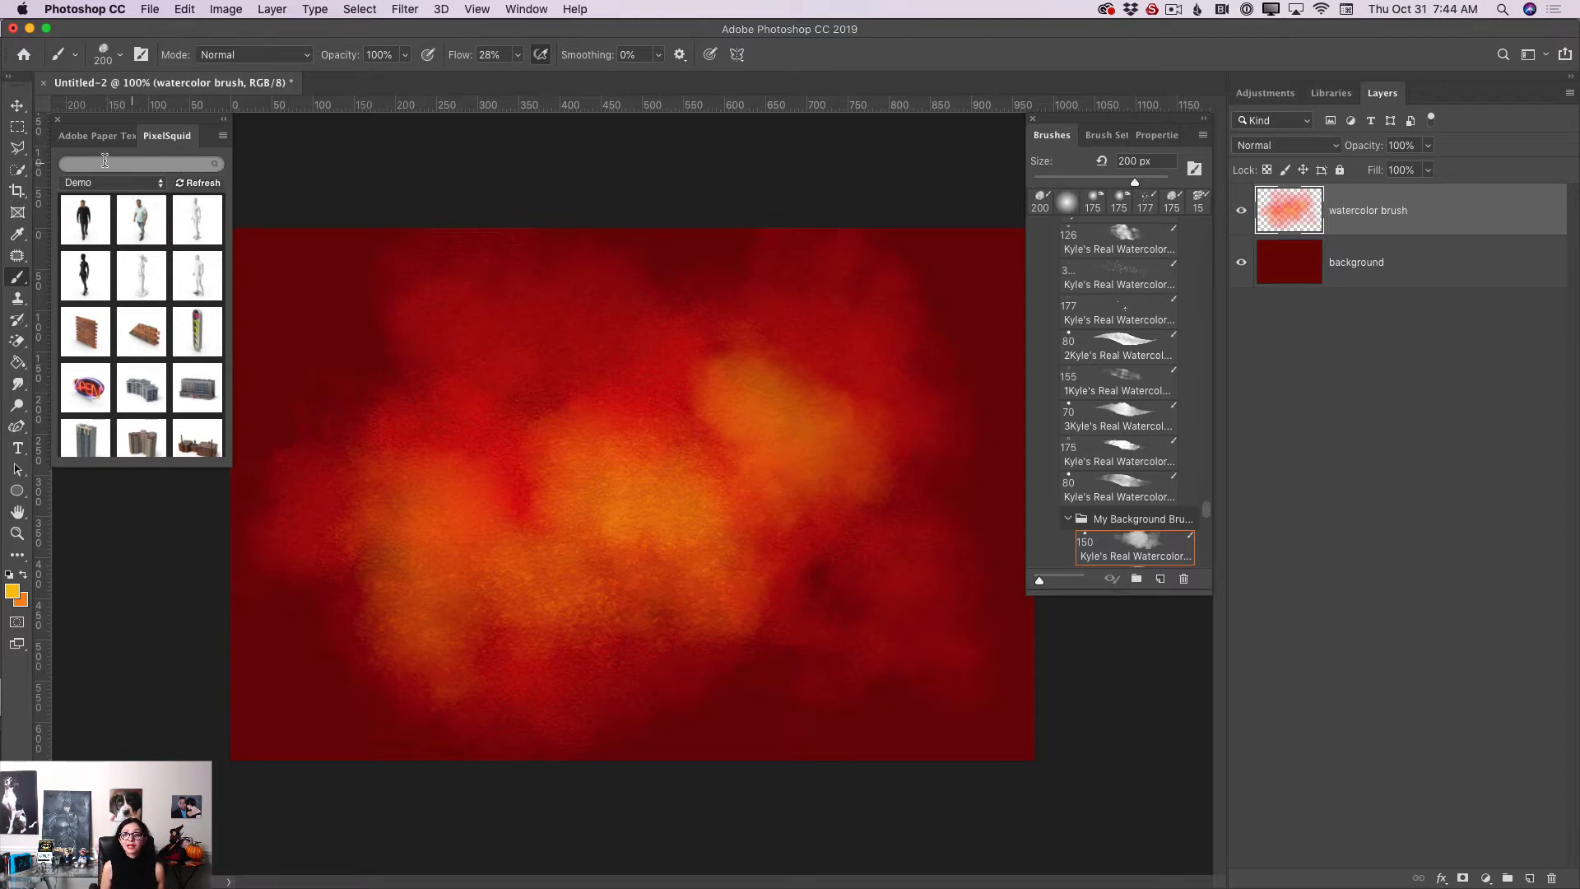
Insert the beige apartment building from the PixelSquid Demo collection into the document.
{"action": "left_click", "coordinate": [17, 105]}
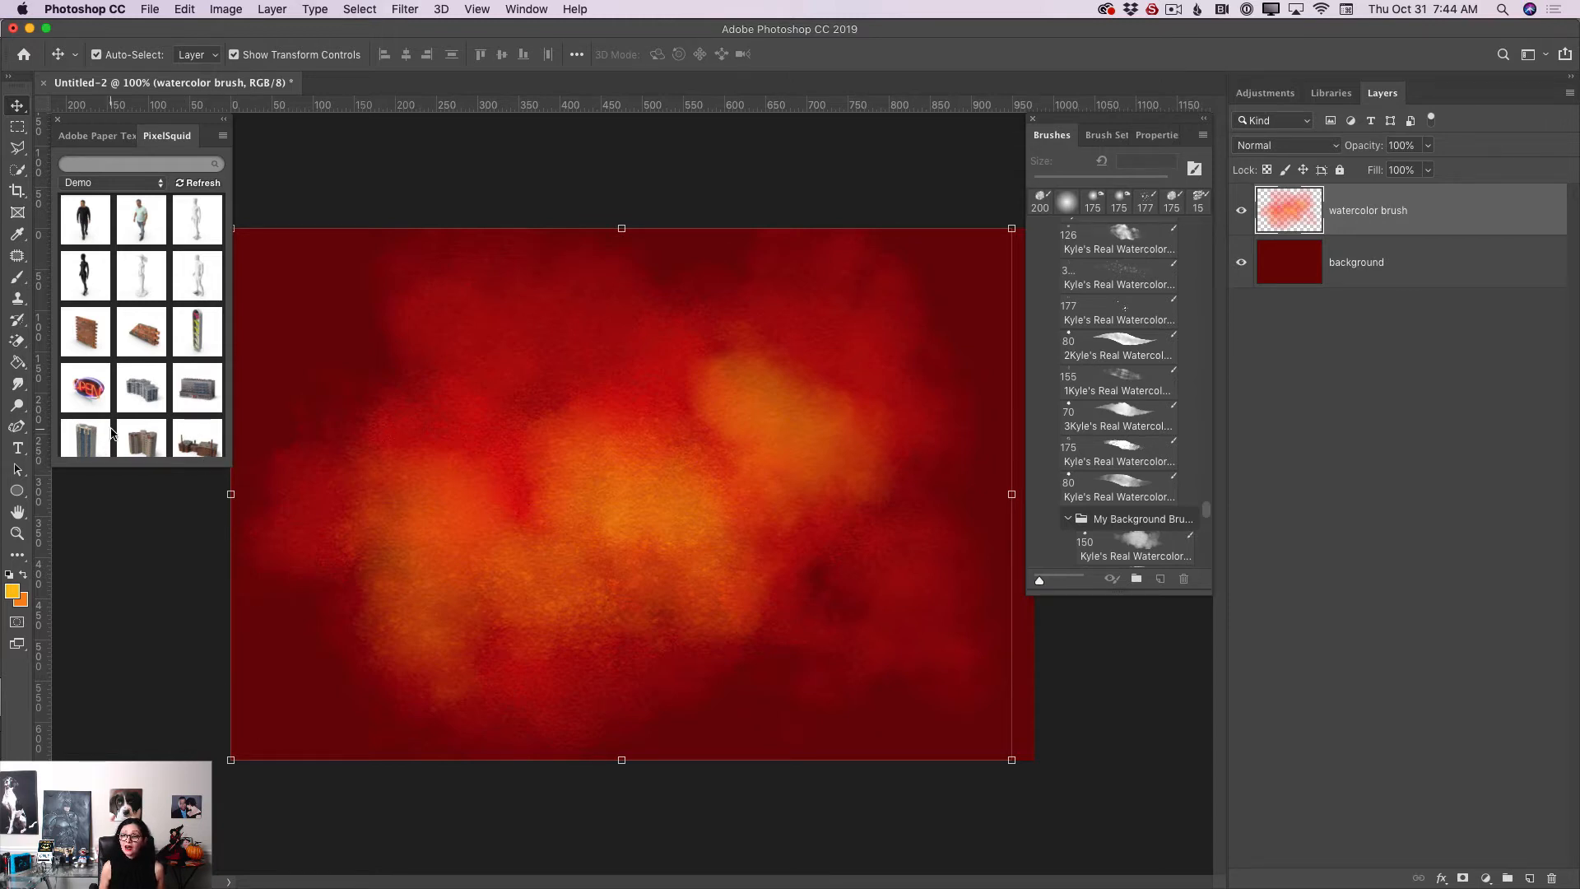
{"action": "scroll", "coordinate": [111, 436], "scroll_direction": "down", "scroll_amount": 2}
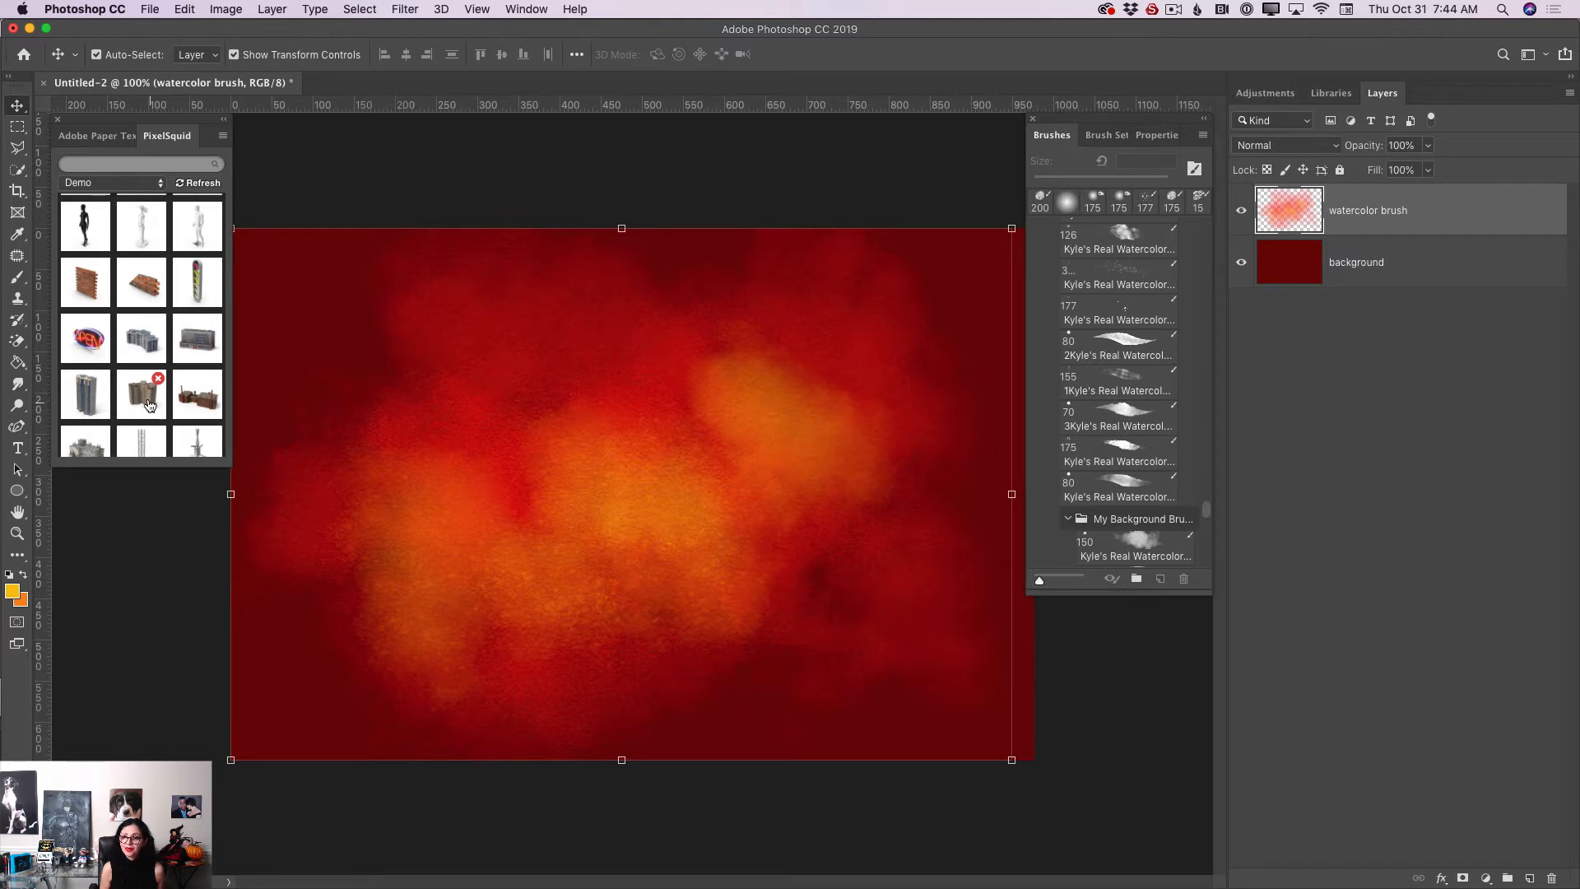
{"action": "left_click", "coordinate": [144, 404]}
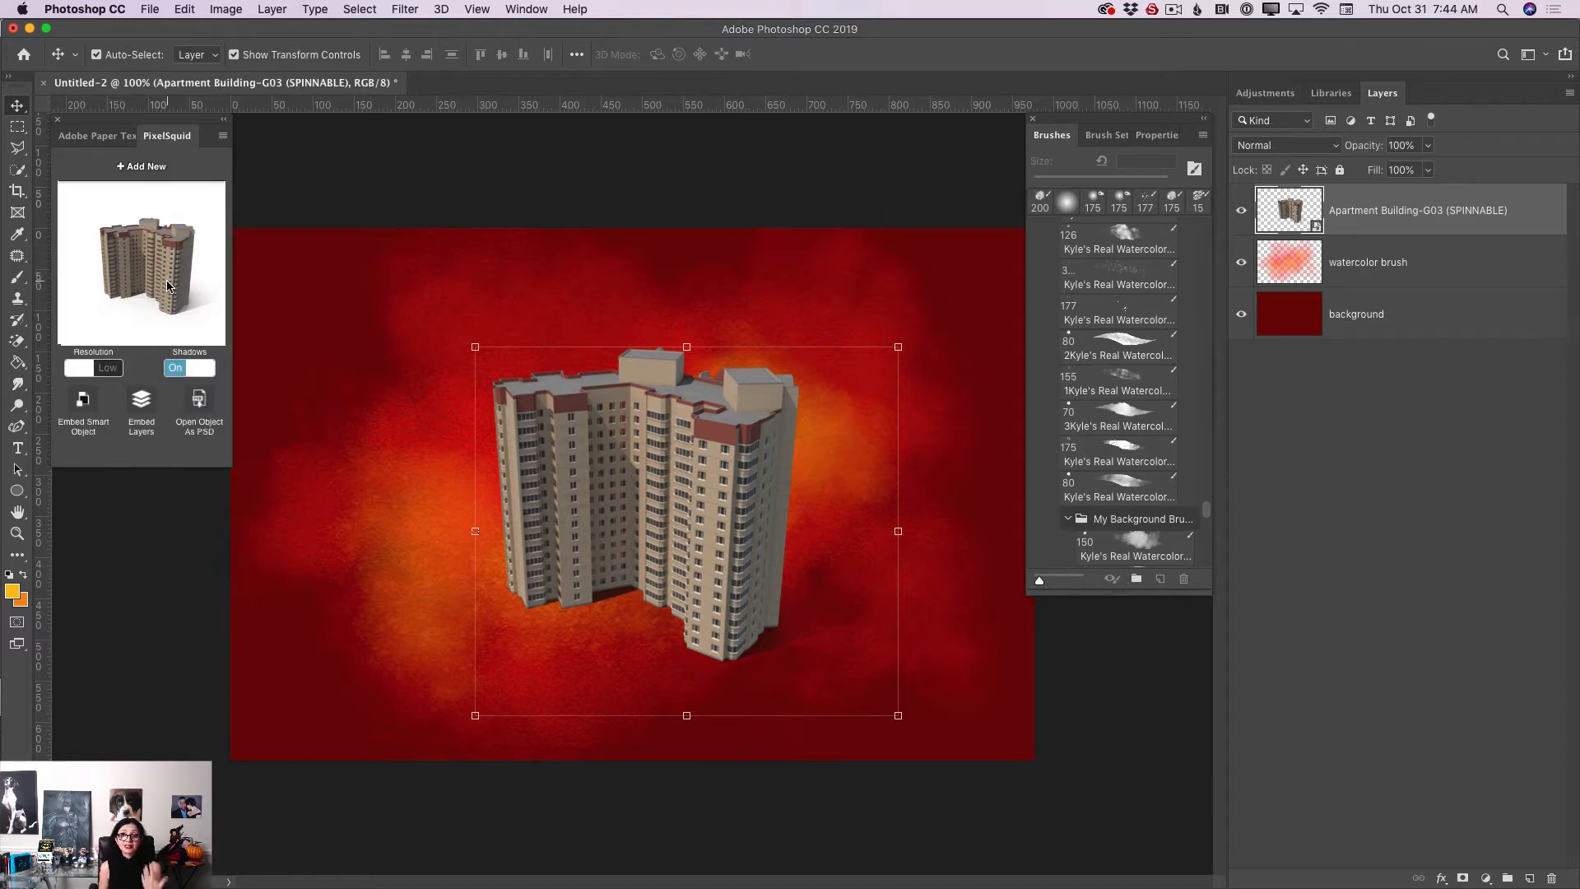
Spin the apartment building to a nearly eye-level angle, turn its shadows off and set its resolution to High.
{"action": "mouse_move", "coordinate": [170, 278]}
{"action": "left_mouse_down"}
{"action": "mouse_move", "coordinate": [166, 251]}
{"action": "mouse_move", "coordinate": [178, 258]}
{"action": "left_mouse_up"}
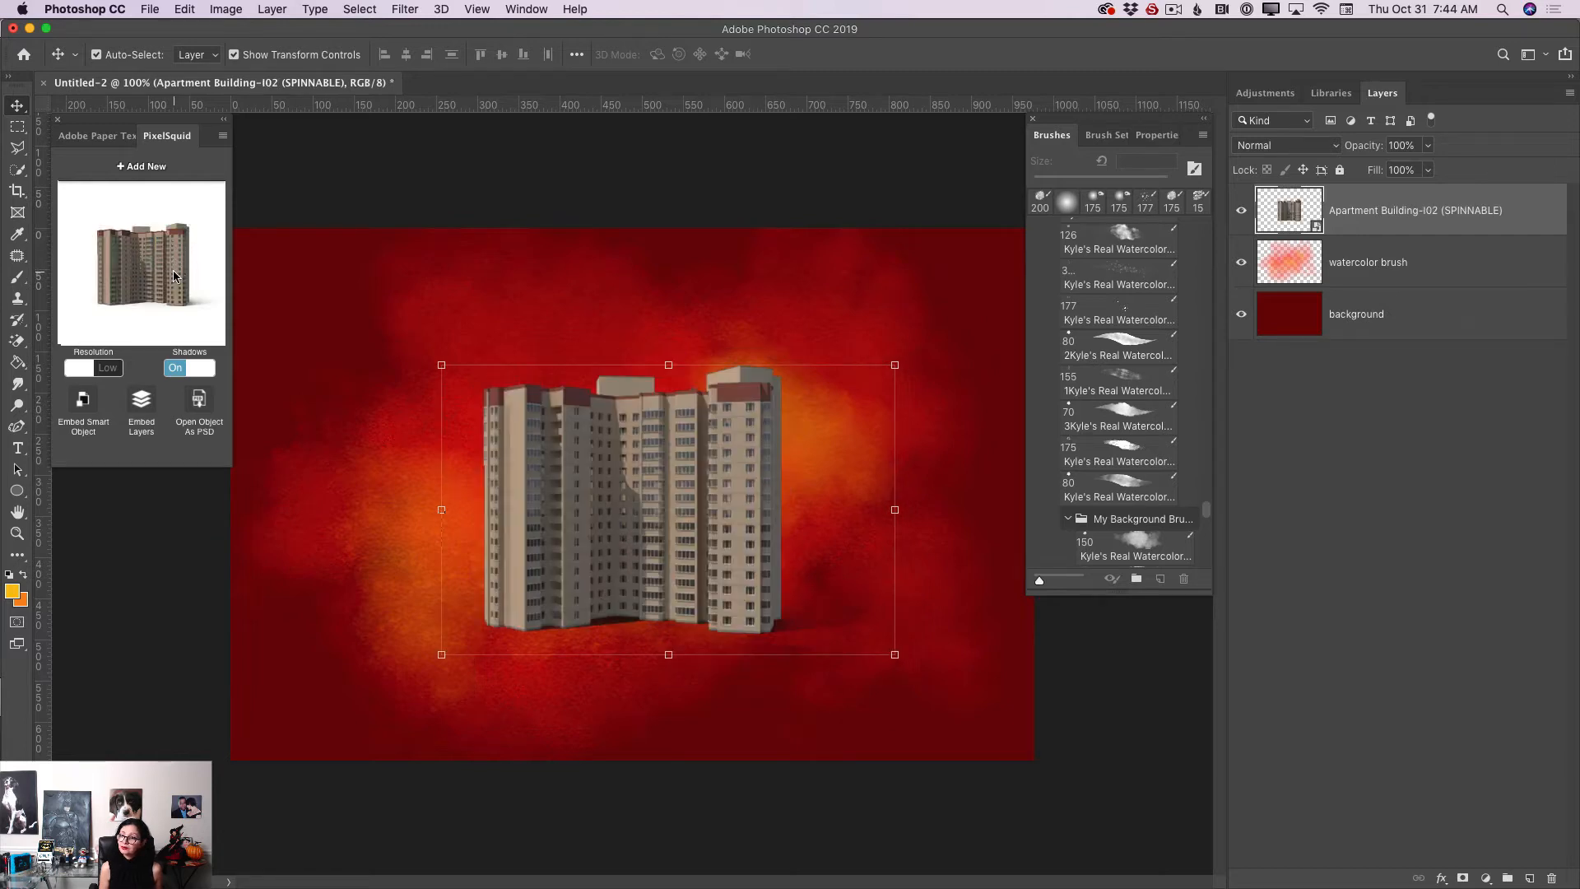
{"action": "left_click_drag", "start_coordinate": [170, 277], "coordinate": [168, 277]}
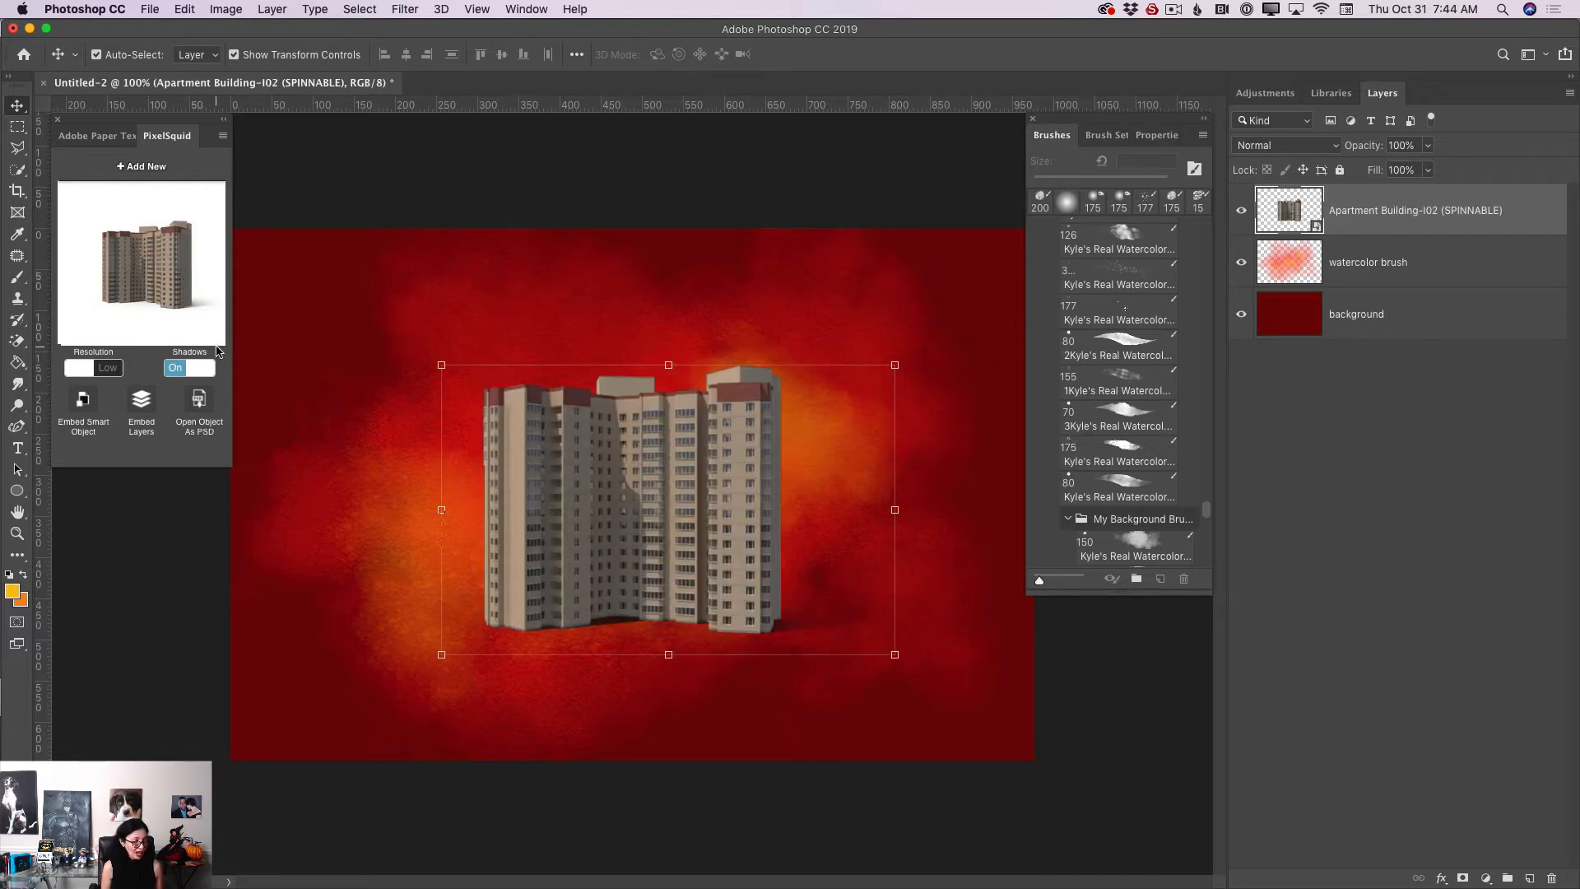
{"action": "left_click", "coordinate": [175, 367]}
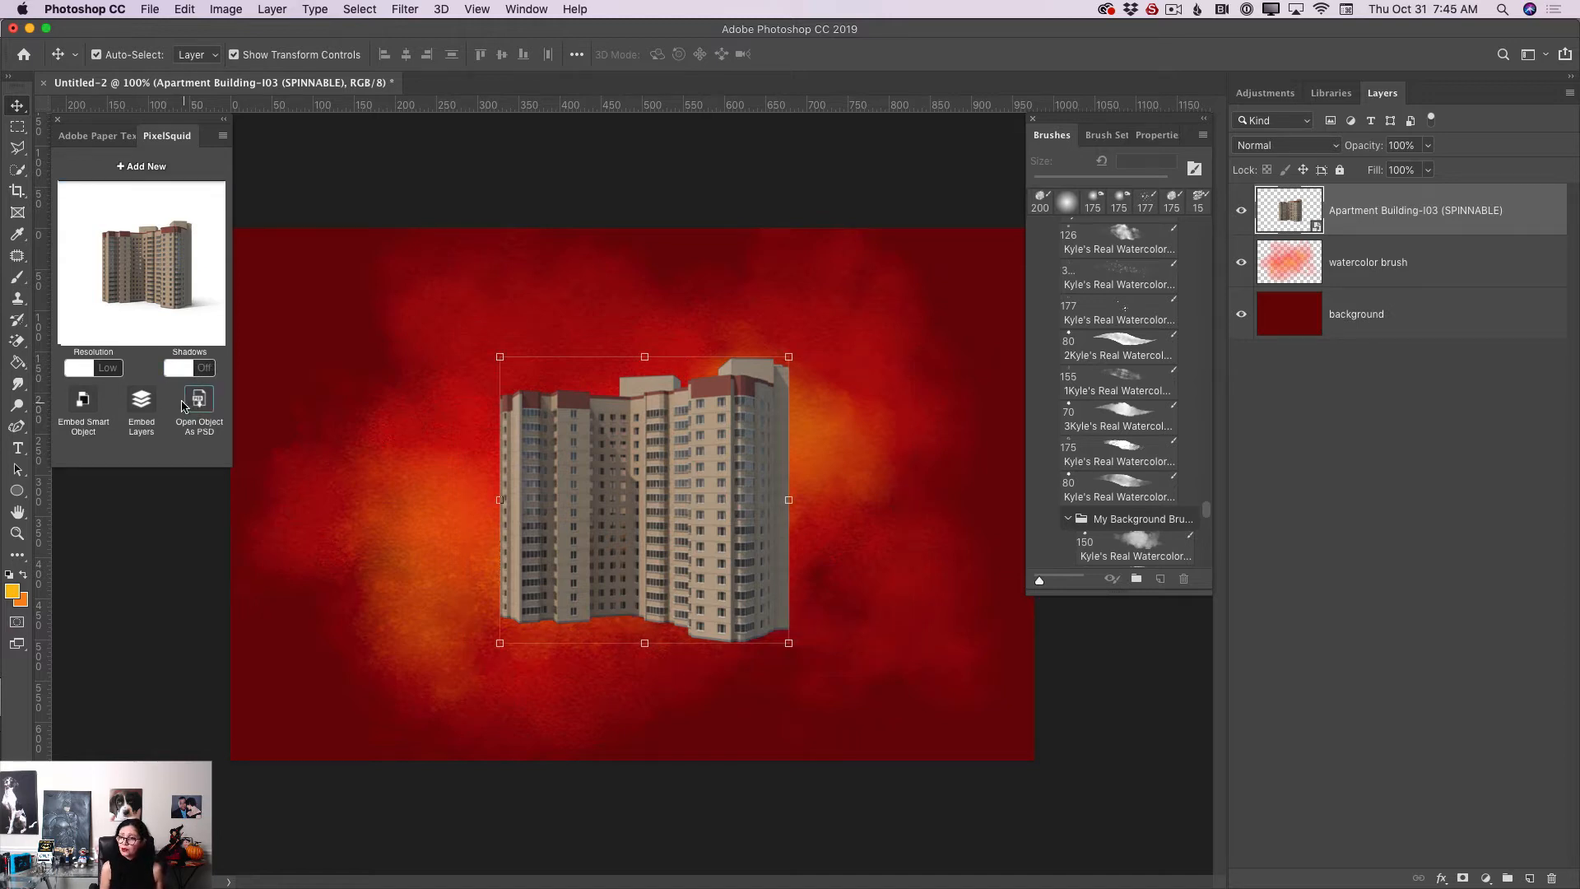
{"action": "left_click", "coordinate": [107, 369]}
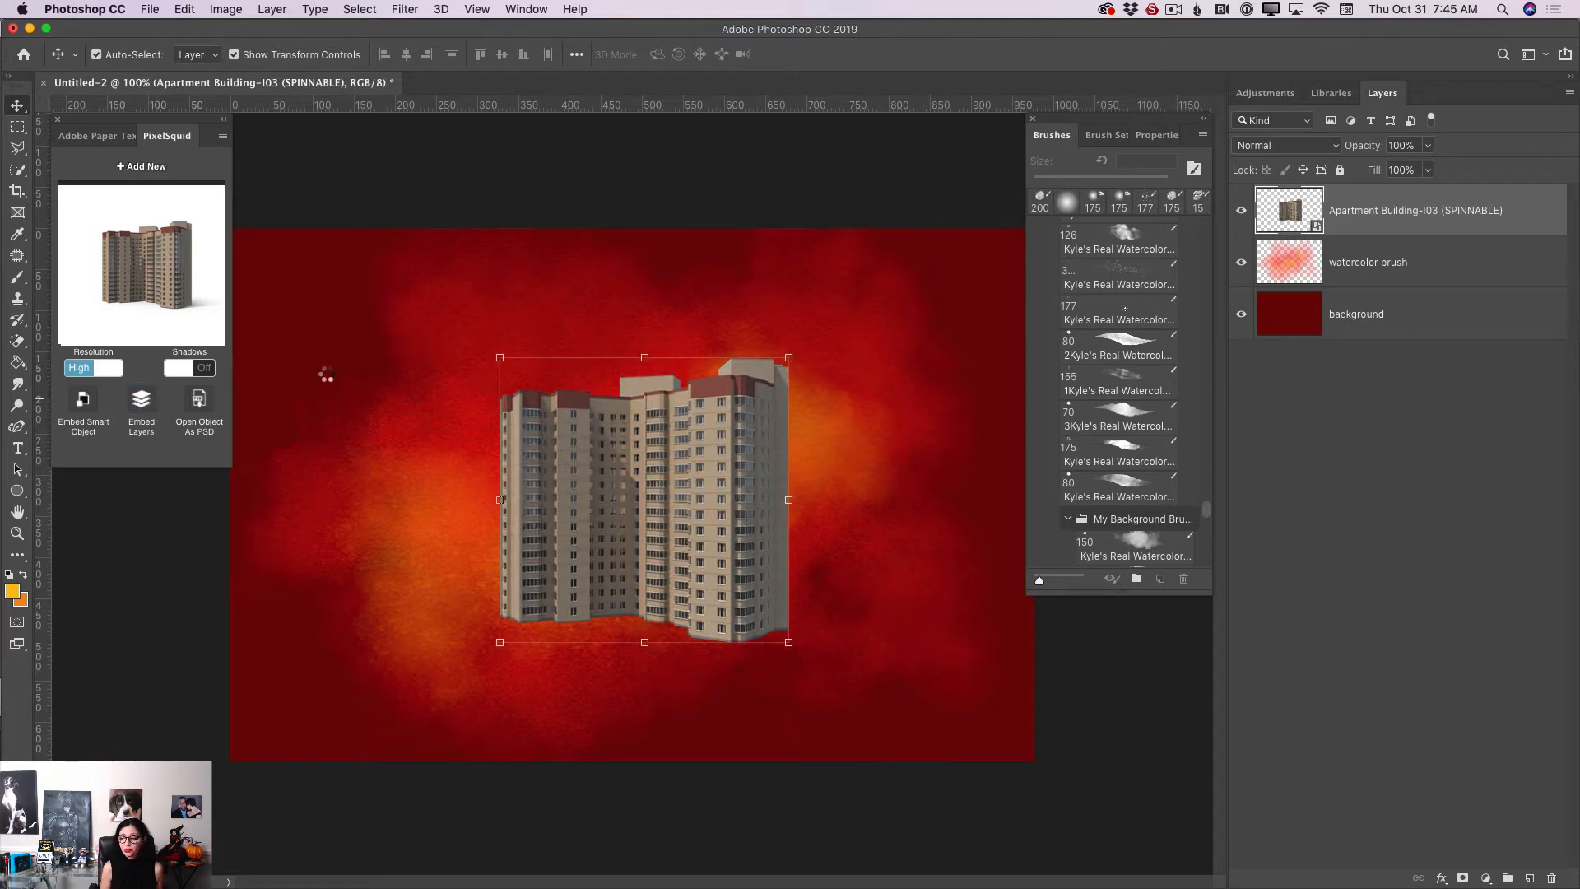
Scale the apartment building up to about 219% and move it to the middle of the canvas.
{"action": "left_click_drag", "start_coordinate": [899, 228], "coordinate": [1152, 82]}
{"action": "left_click_drag", "start_coordinate": [777, 266], "coordinate": [555, 409]}
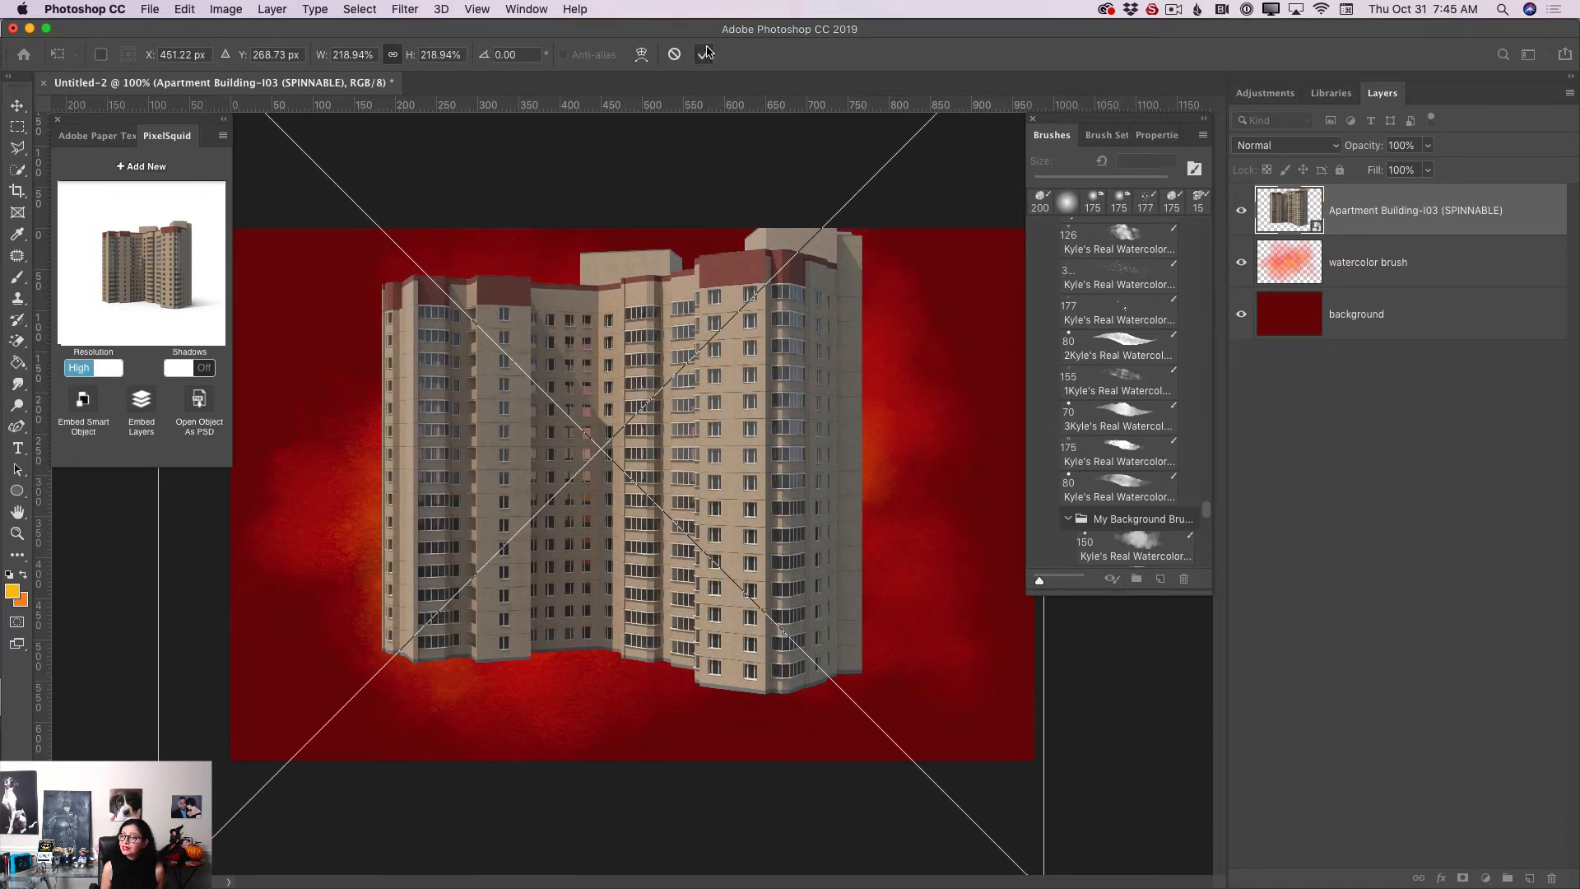
{"action": "left_click", "coordinate": [705, 54]}
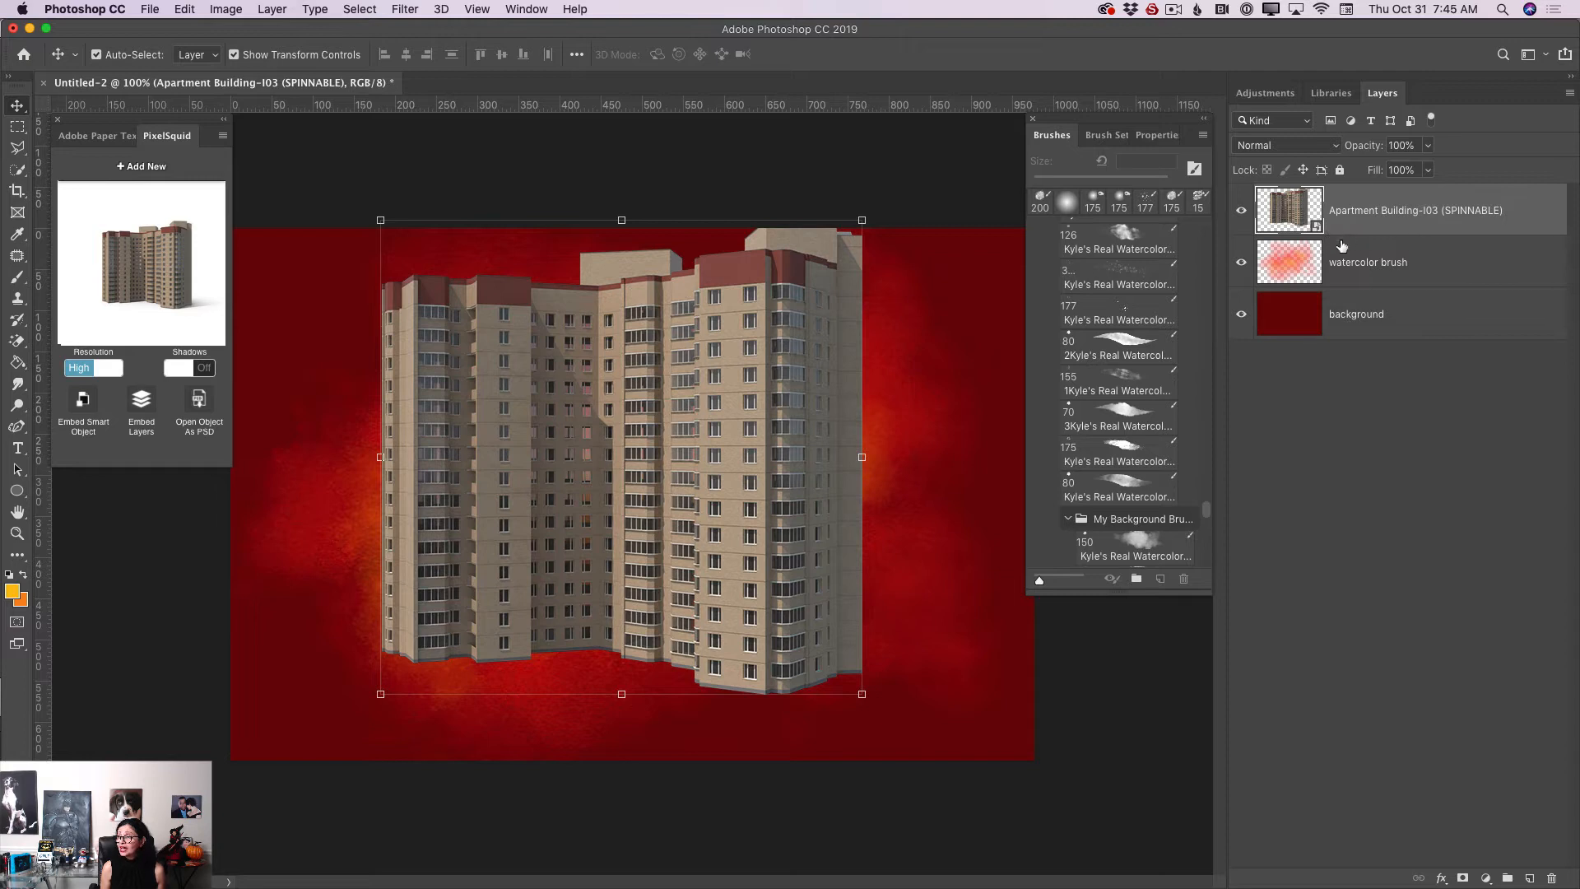
Clip the apartment building layer to the watercolor brush layer and set its blend mode to Darken.
{"action": "left_click_drag", "start_coordinate": [1368, 238], "coordinate": [1352, 232]}
{"action": "left_click", "coordinate": [1354, 234], "text": "alt"}
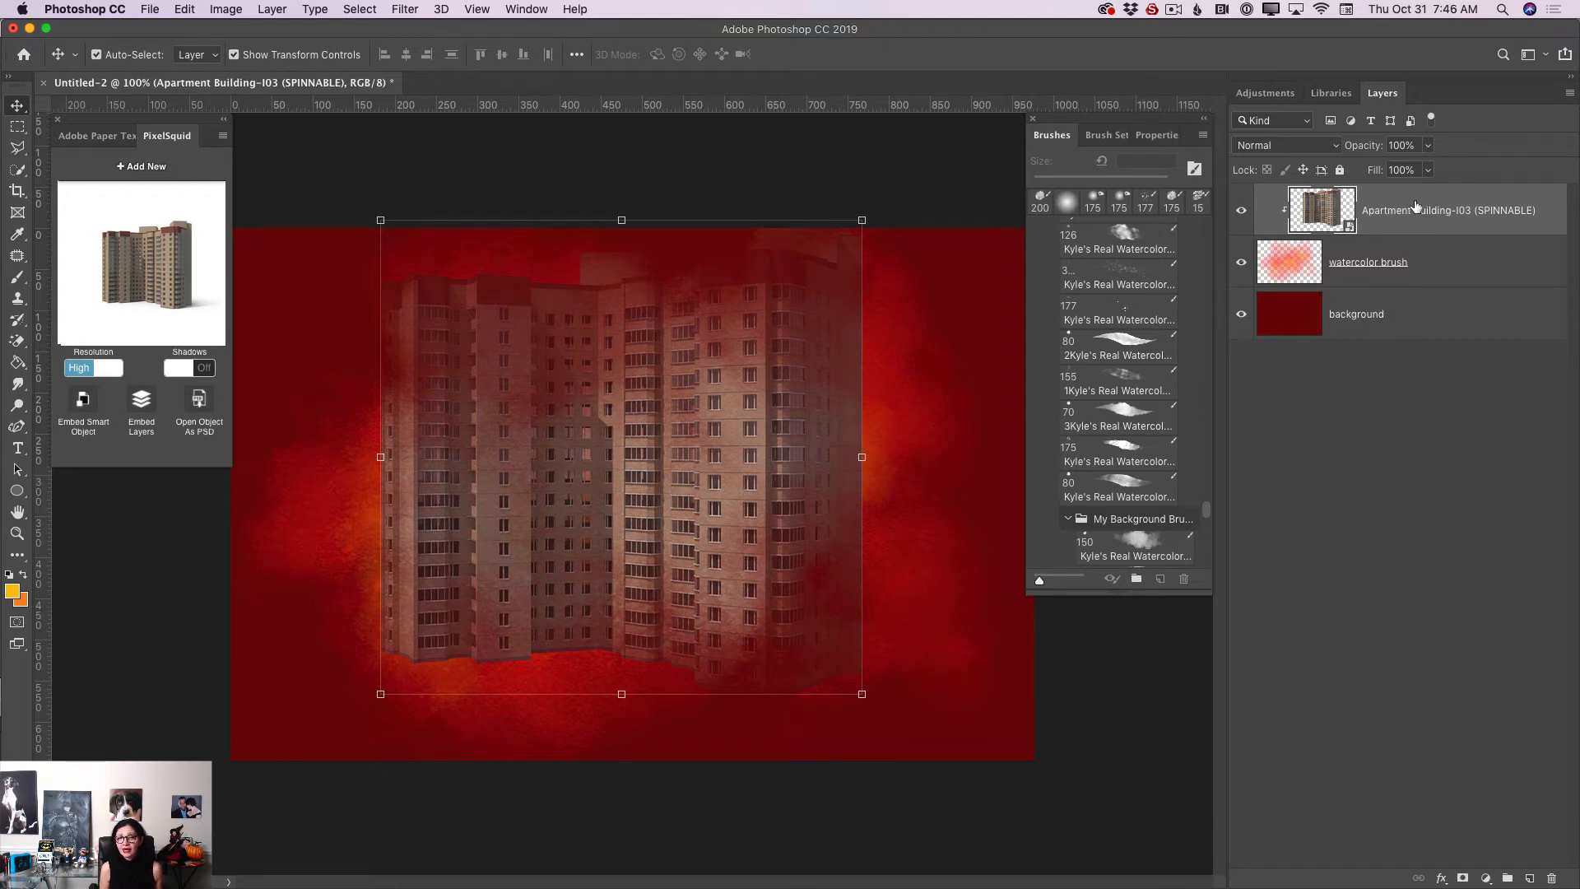
{"action": "left_click", "coordinate": [1281, 148]}
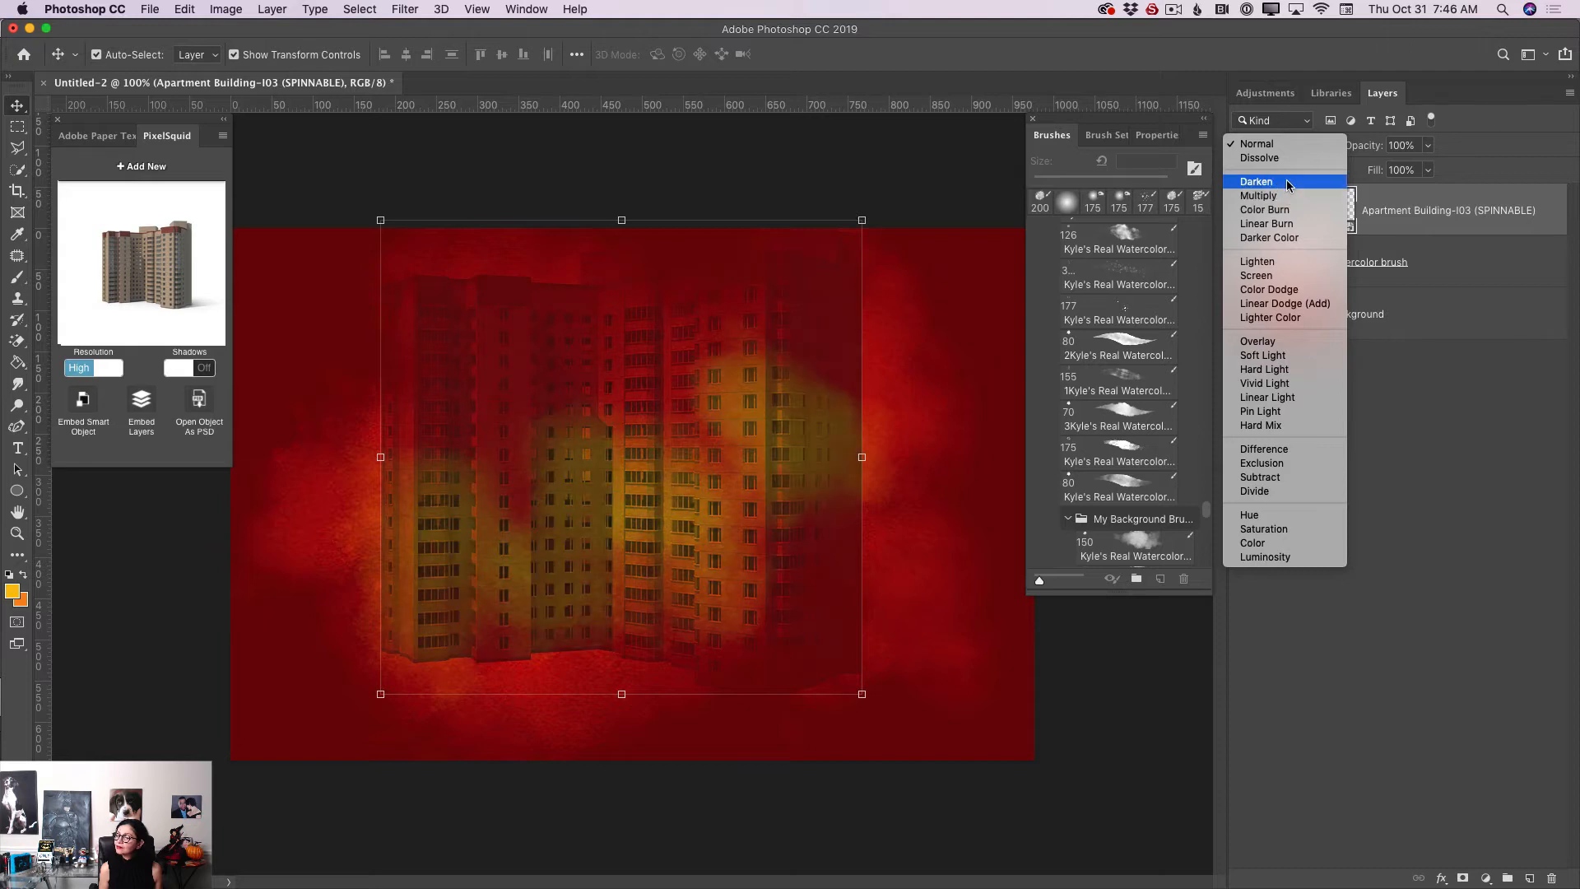
{"action": "left_click", "coordinate": [1281, 186]}
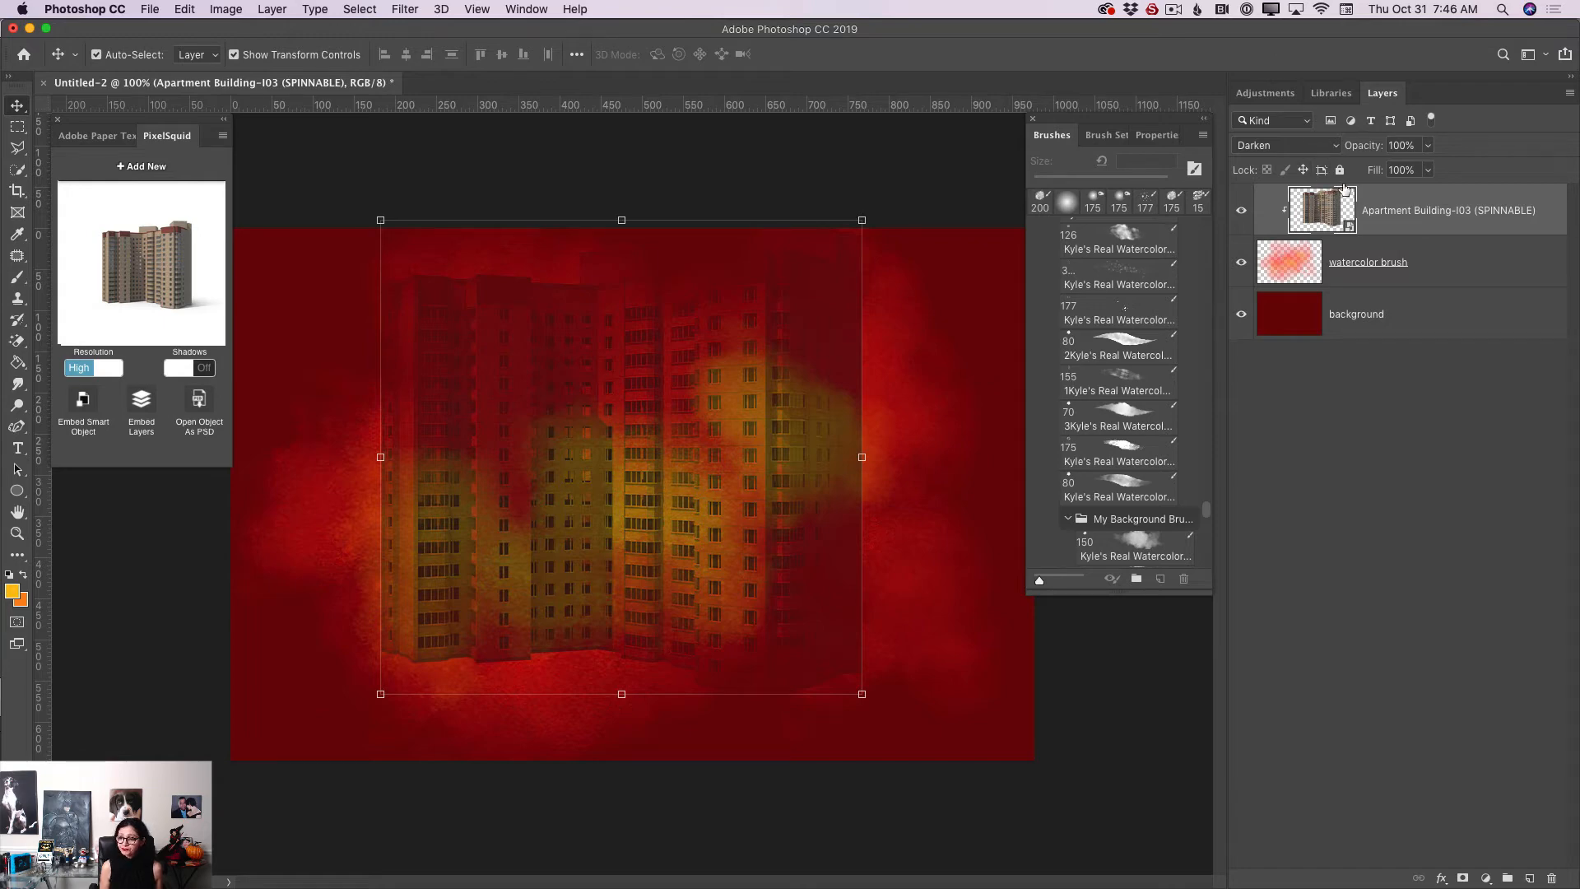
Scale the apartment building up to about 247% and reposition it over the middle of the canvas.
{"action": "left_click_drag", "start_coordinate": [865, 696], "coordinate": [813, 582]}
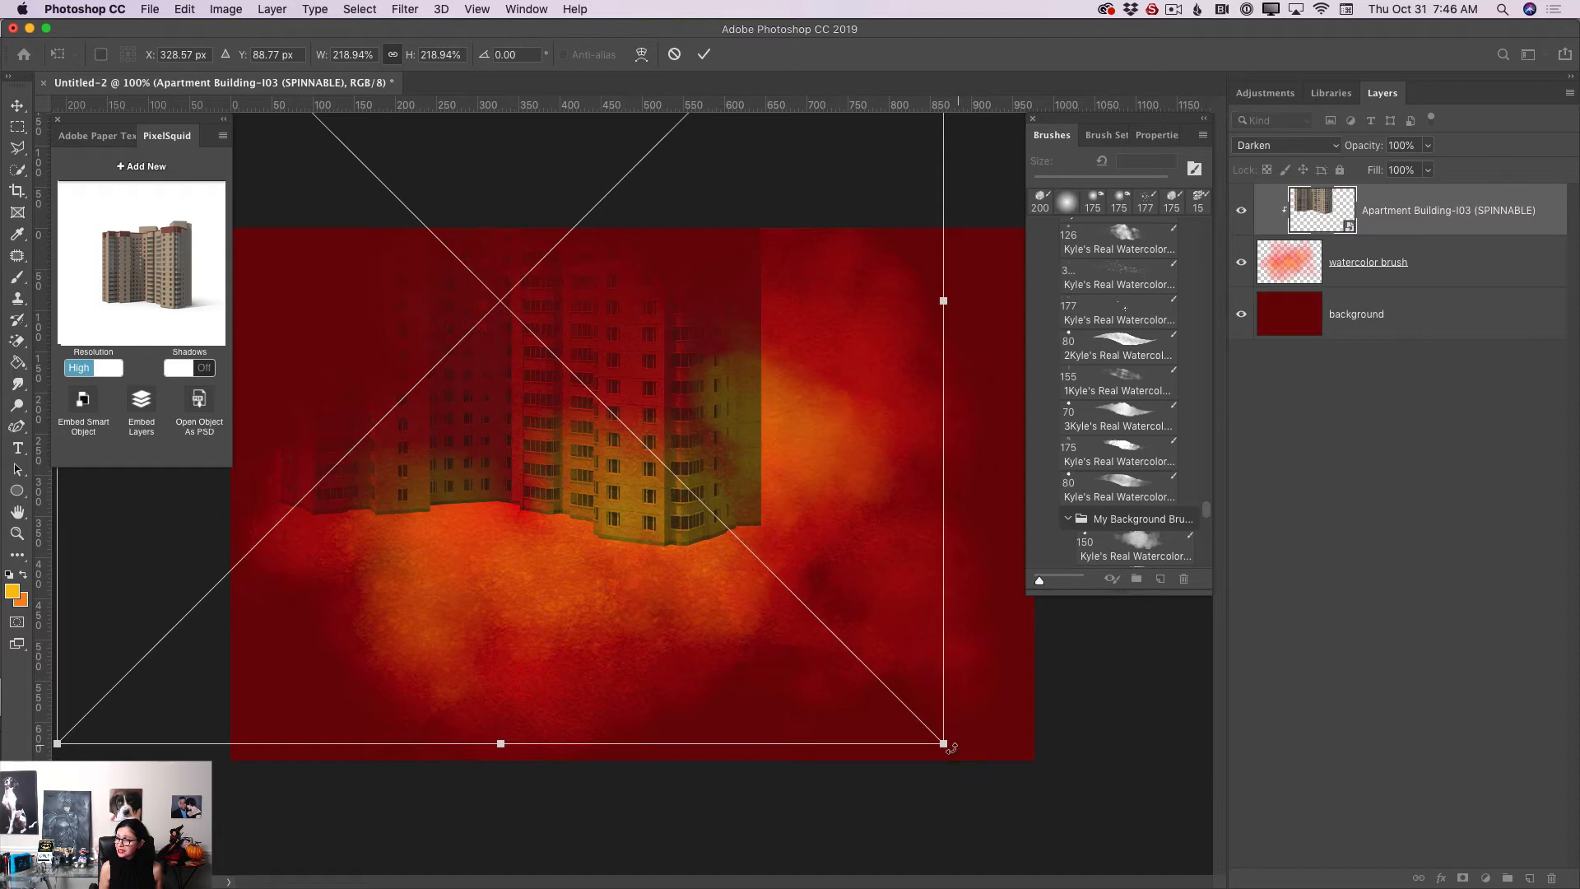
{"action": "left_click_drag", "start_coordinate": [943, 743], "coordinate": [1055, 855]}
{"action": "mouse_move", "coordinate": [784, 536]}
{"action": "left_mouse_down"}
{"action": "mouse_move", "coordinate": [788, 627]}
{"action": "mouse_move", "coordinate": [815, 609]}
{"action": "mouse_move", "coordinate": [799, 556]}
{"action": "left_mouse_up"}
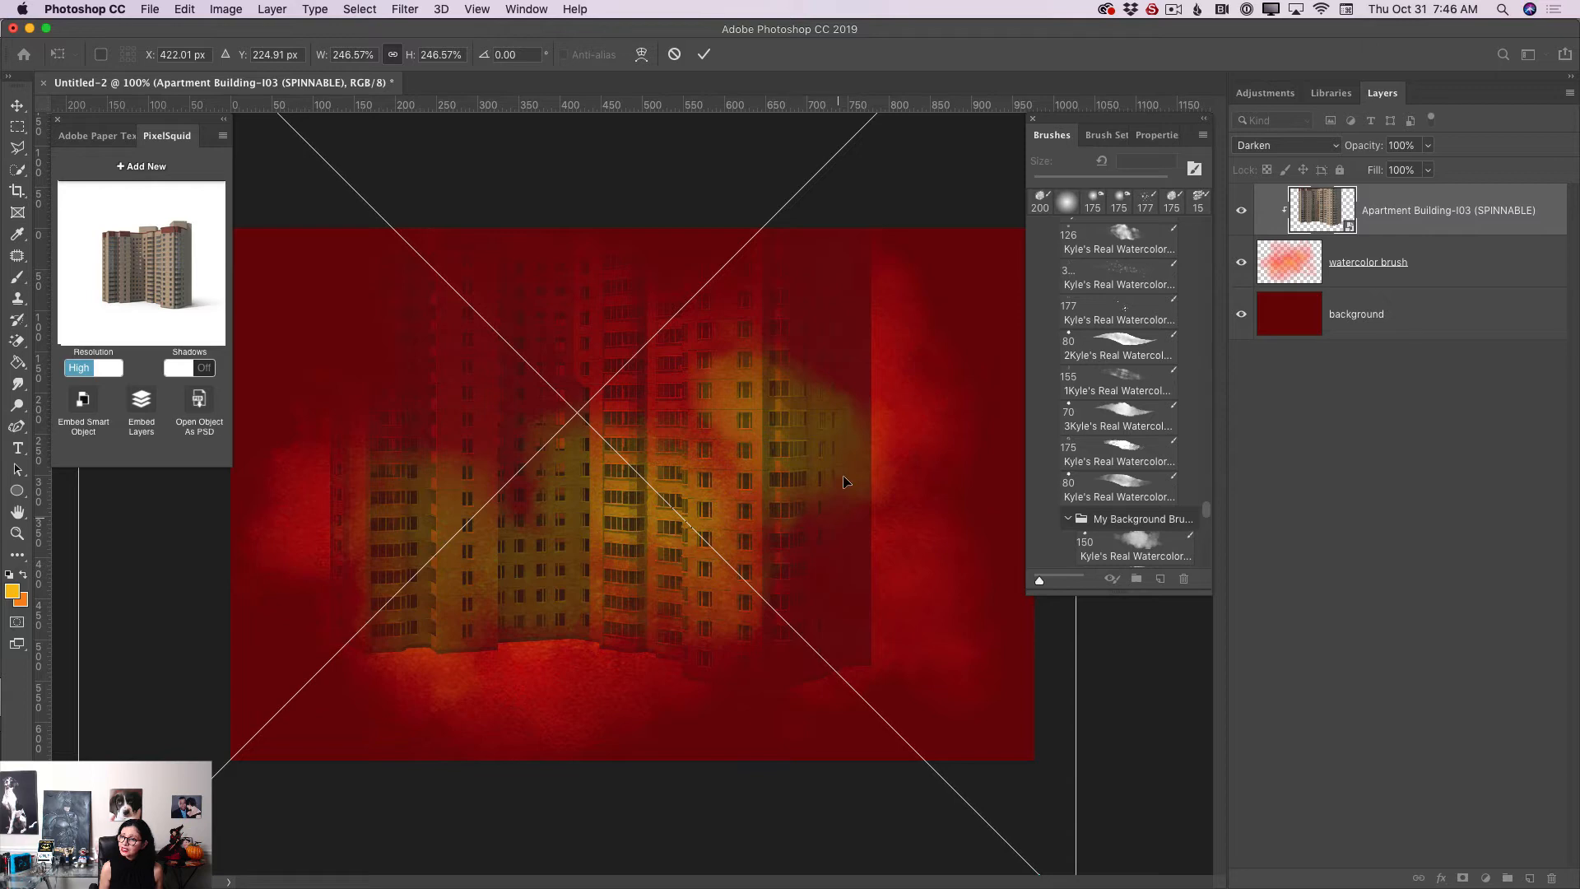
{"action": "left_click", "coordinate": [703, 55]}
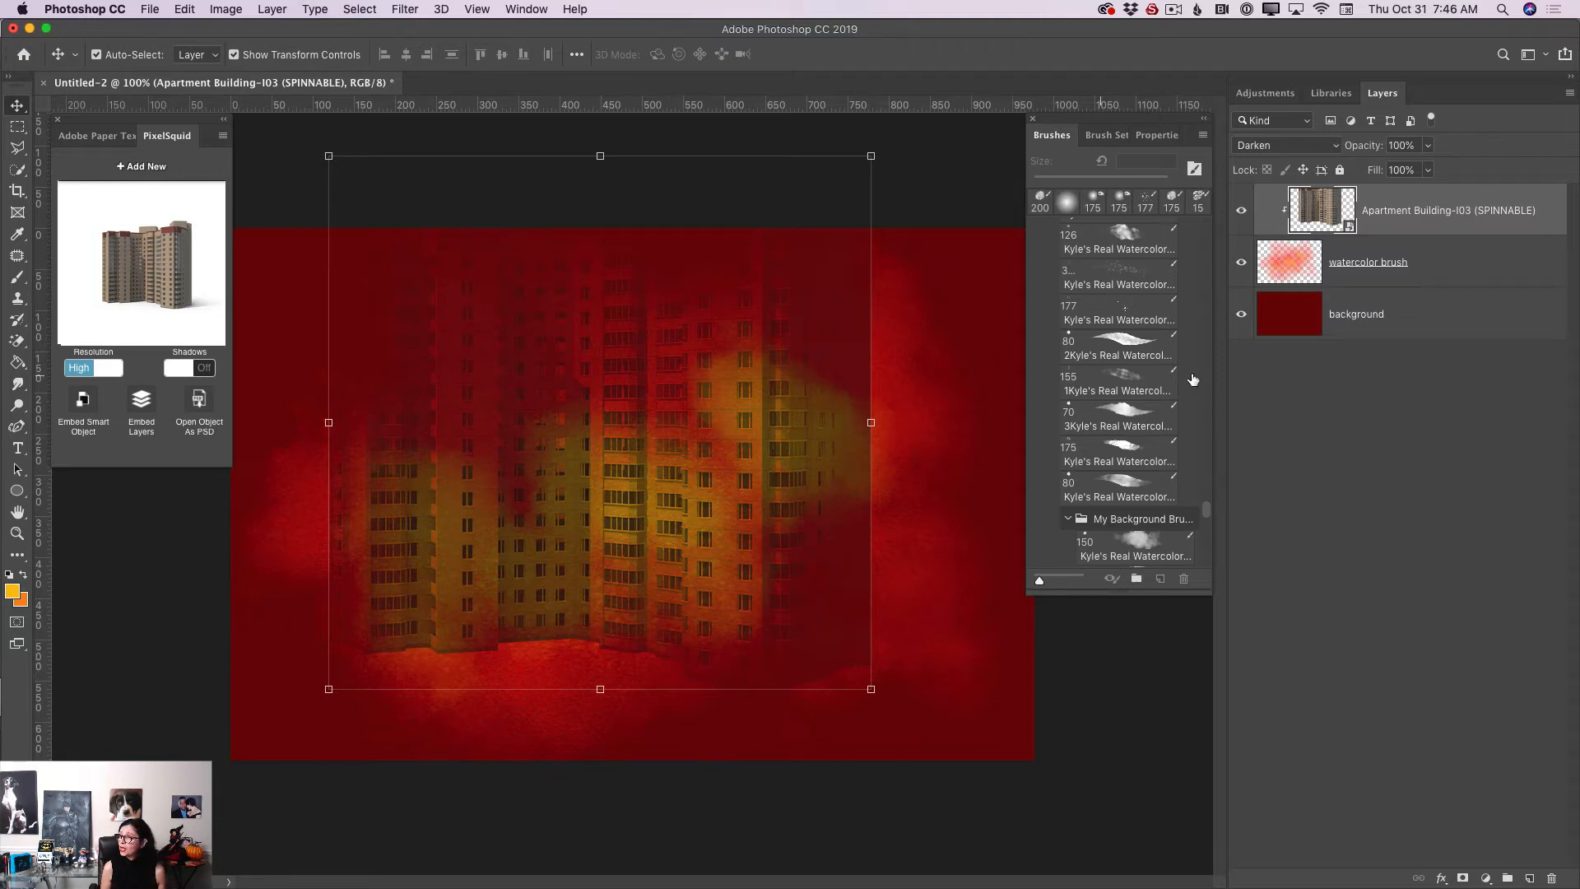
Add a layer mask to the apartment building and set up a black-to-transparent radial gradient at 84% opacity.
{"action": "left_click", "coordinate": [1462, 879]}
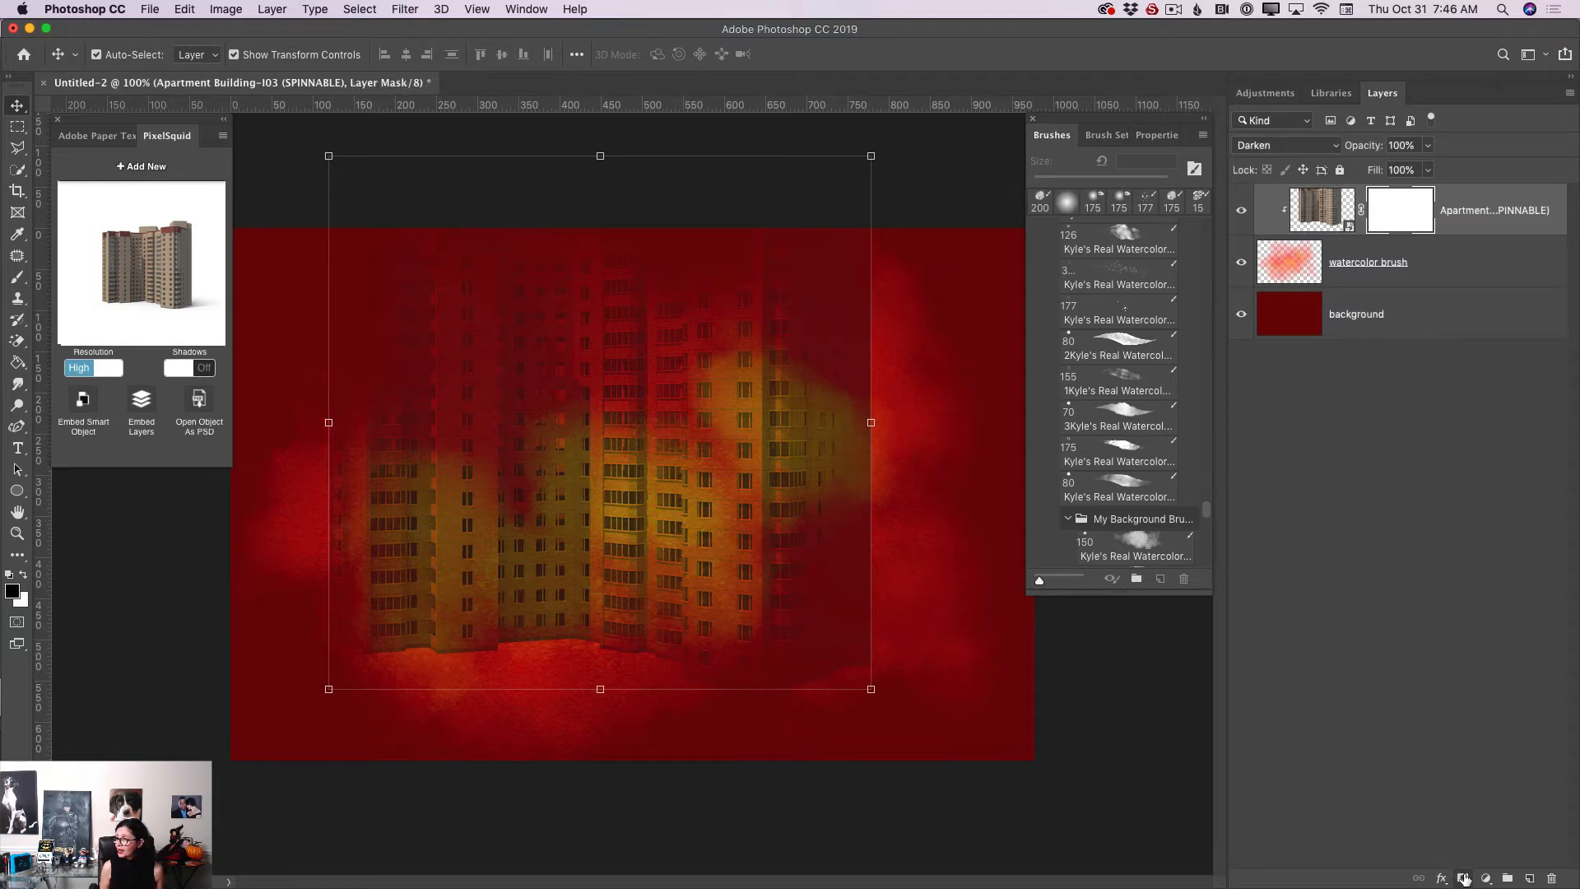
{"action": "left_click", "coordinate": [17, 362]}
{"action": "left_click", "coordinate": [76, 362]}
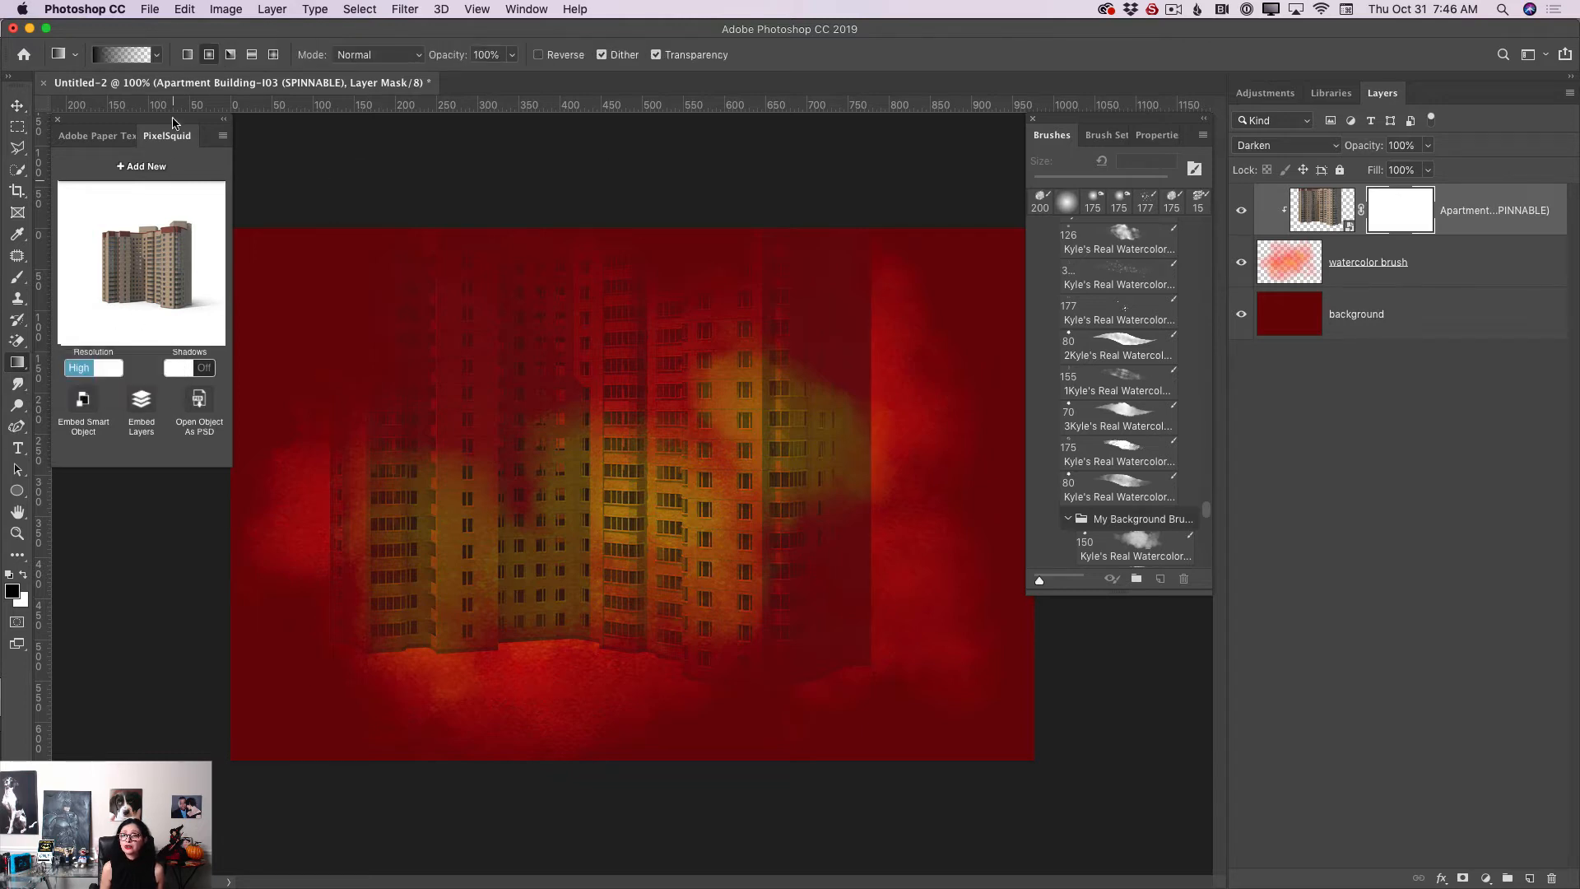
{"action": "left_click", "coordinate": [157, 56]}
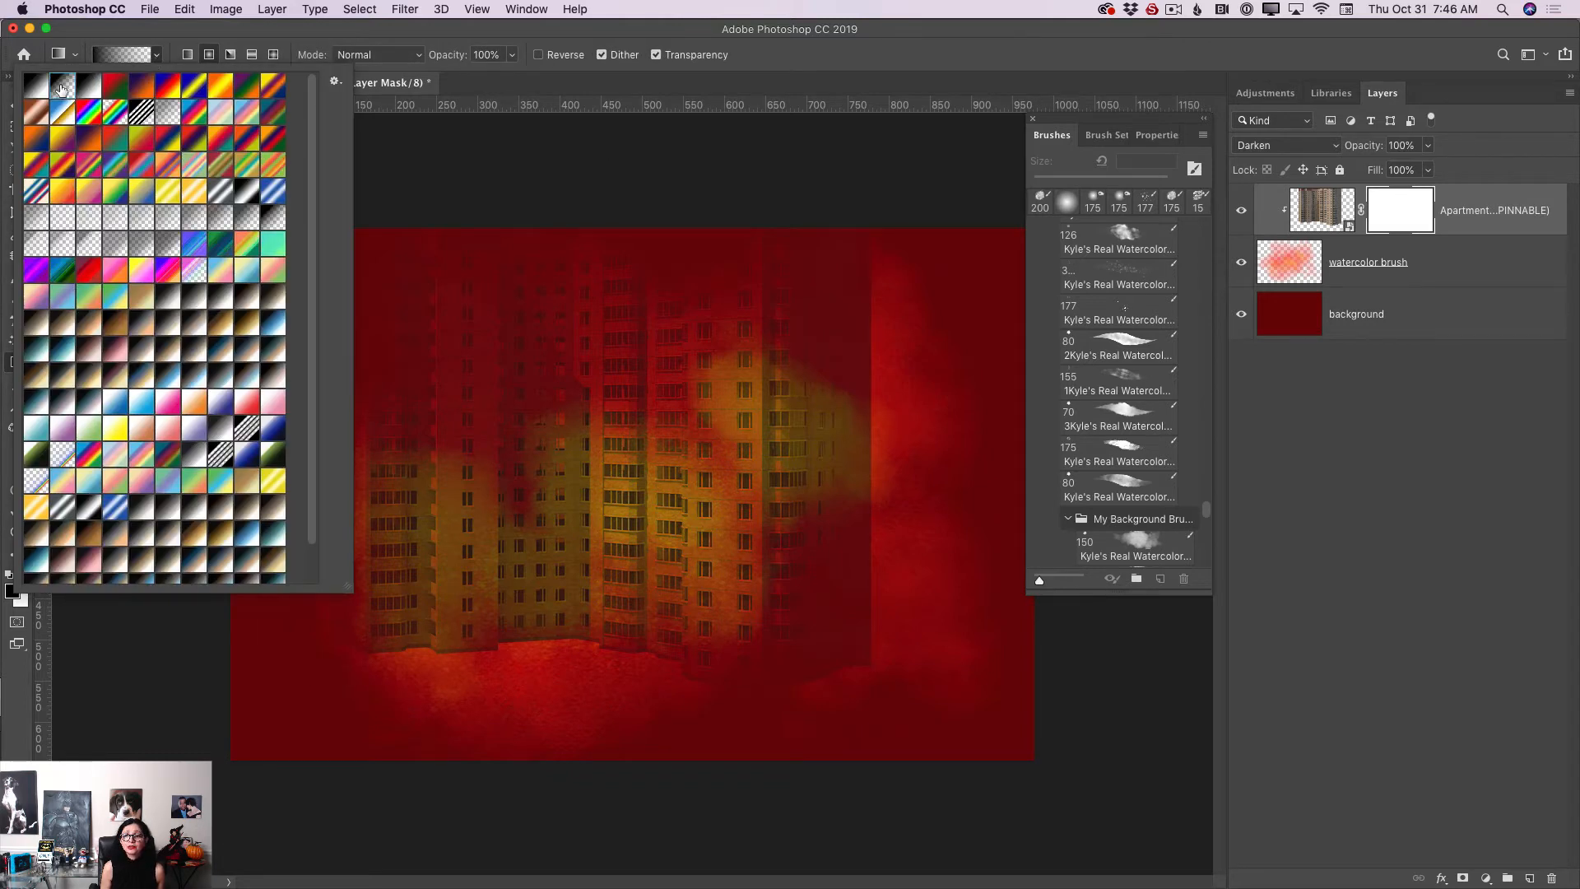
{"action": "left_click", "coordinate": [209, 56]}
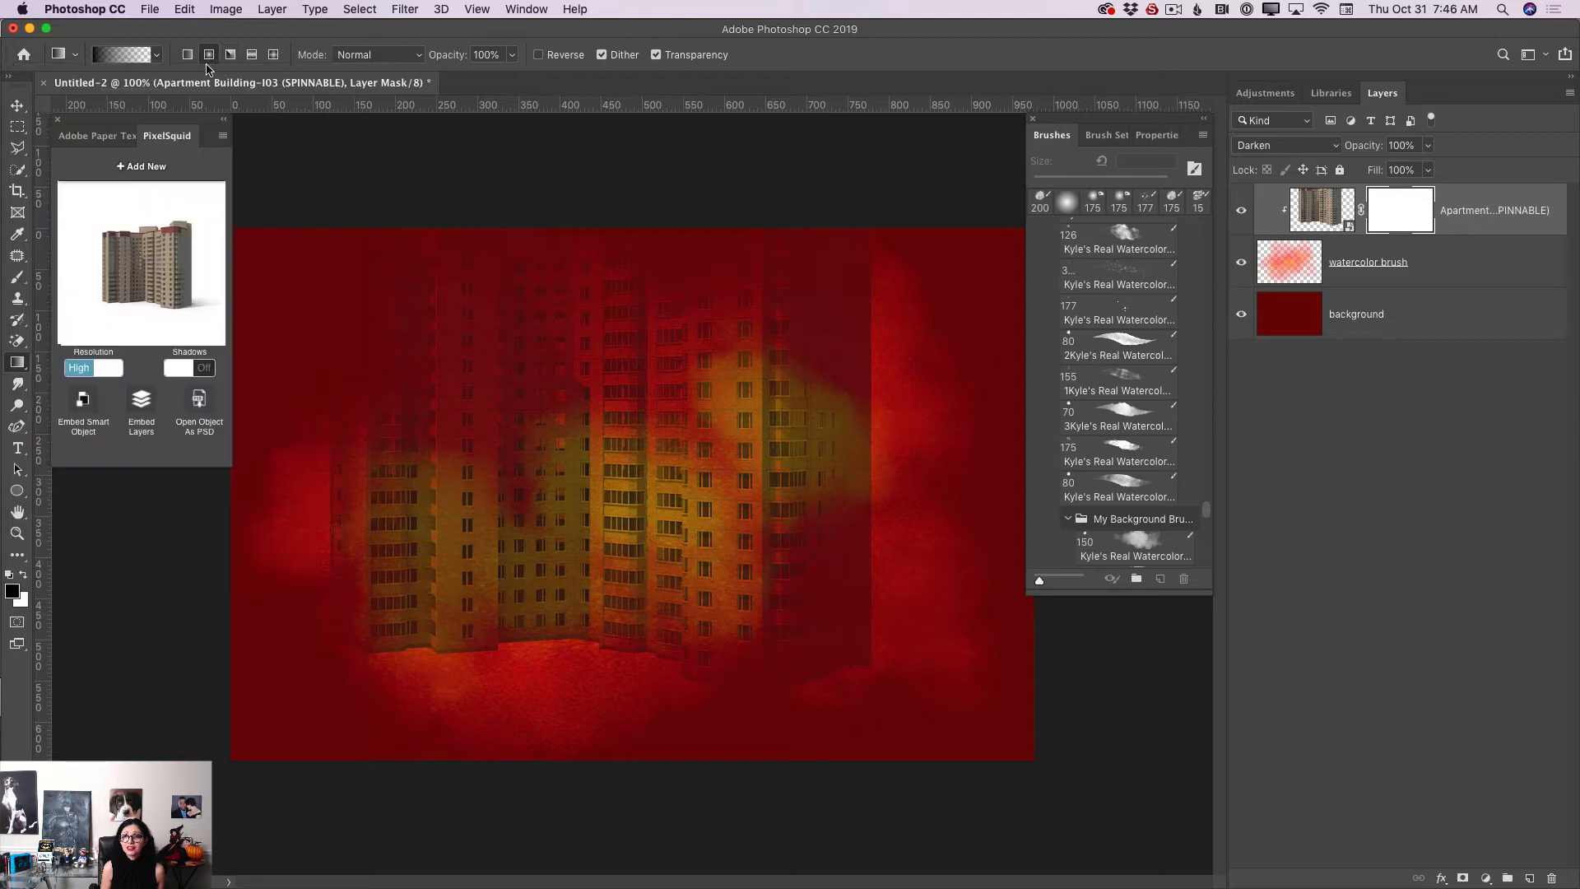
{"action": "left_click", "coordinate": [511, 55]}
{"action": "left_click_drag", "start_coordinate": [515, 78], "coordinate": [500, 78]}
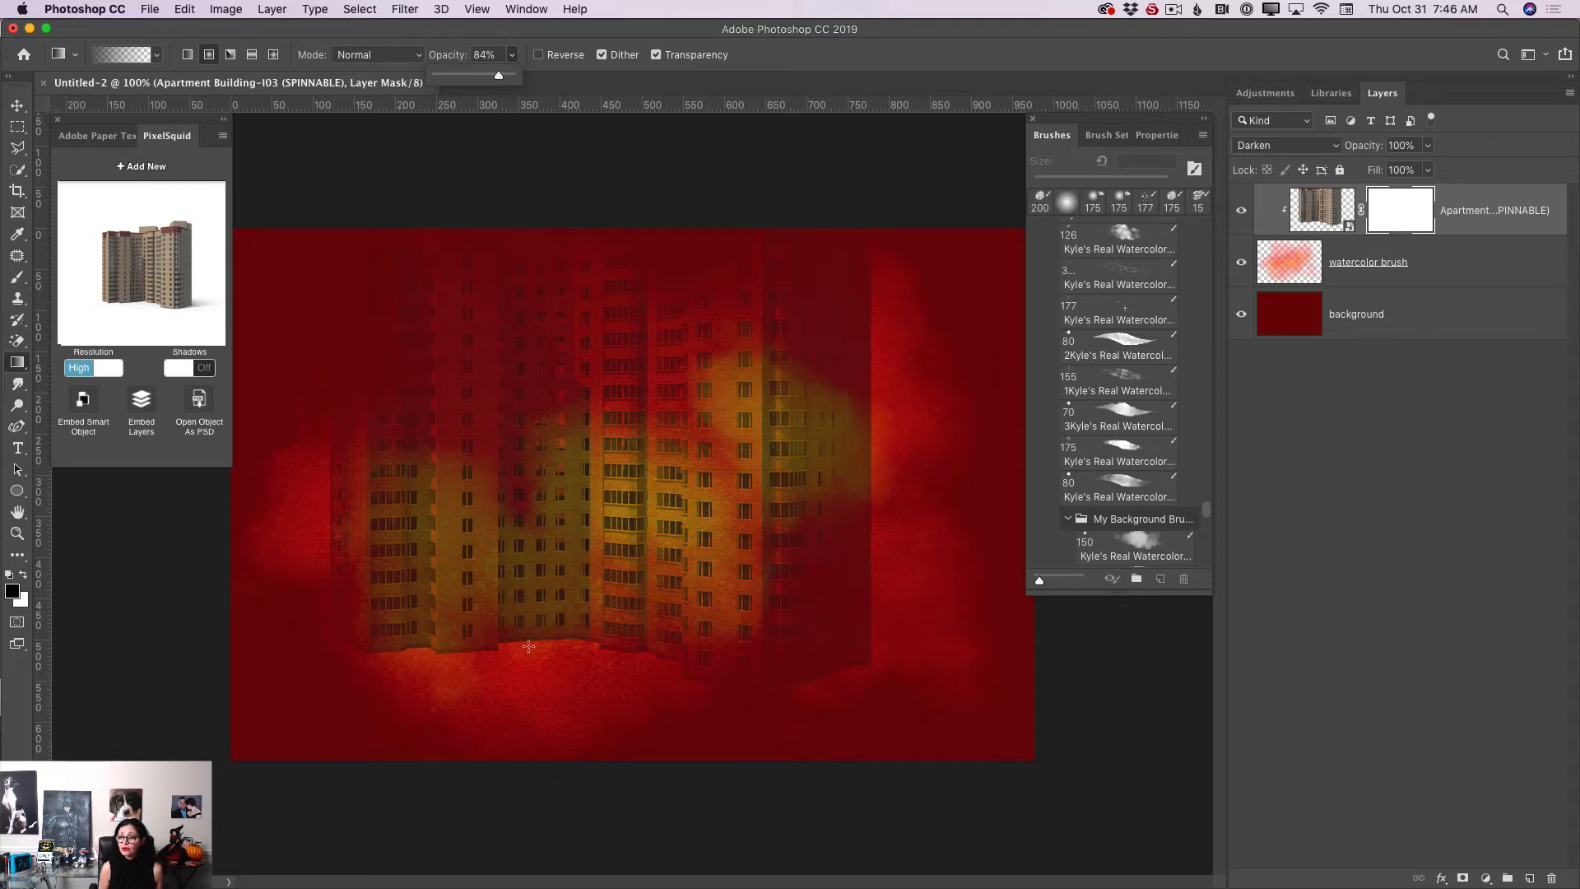
Fade the building's base into the watercolor with several overlapping radial gradients along its lower edge on the mask.
{"action": "left_click_drag", "start_coordinate": [491, 668], "coordinate": [519, 516]}
{"action": "left_click_drag", "start_coordinate": [402, 691], "coordinate": [432, 469]}
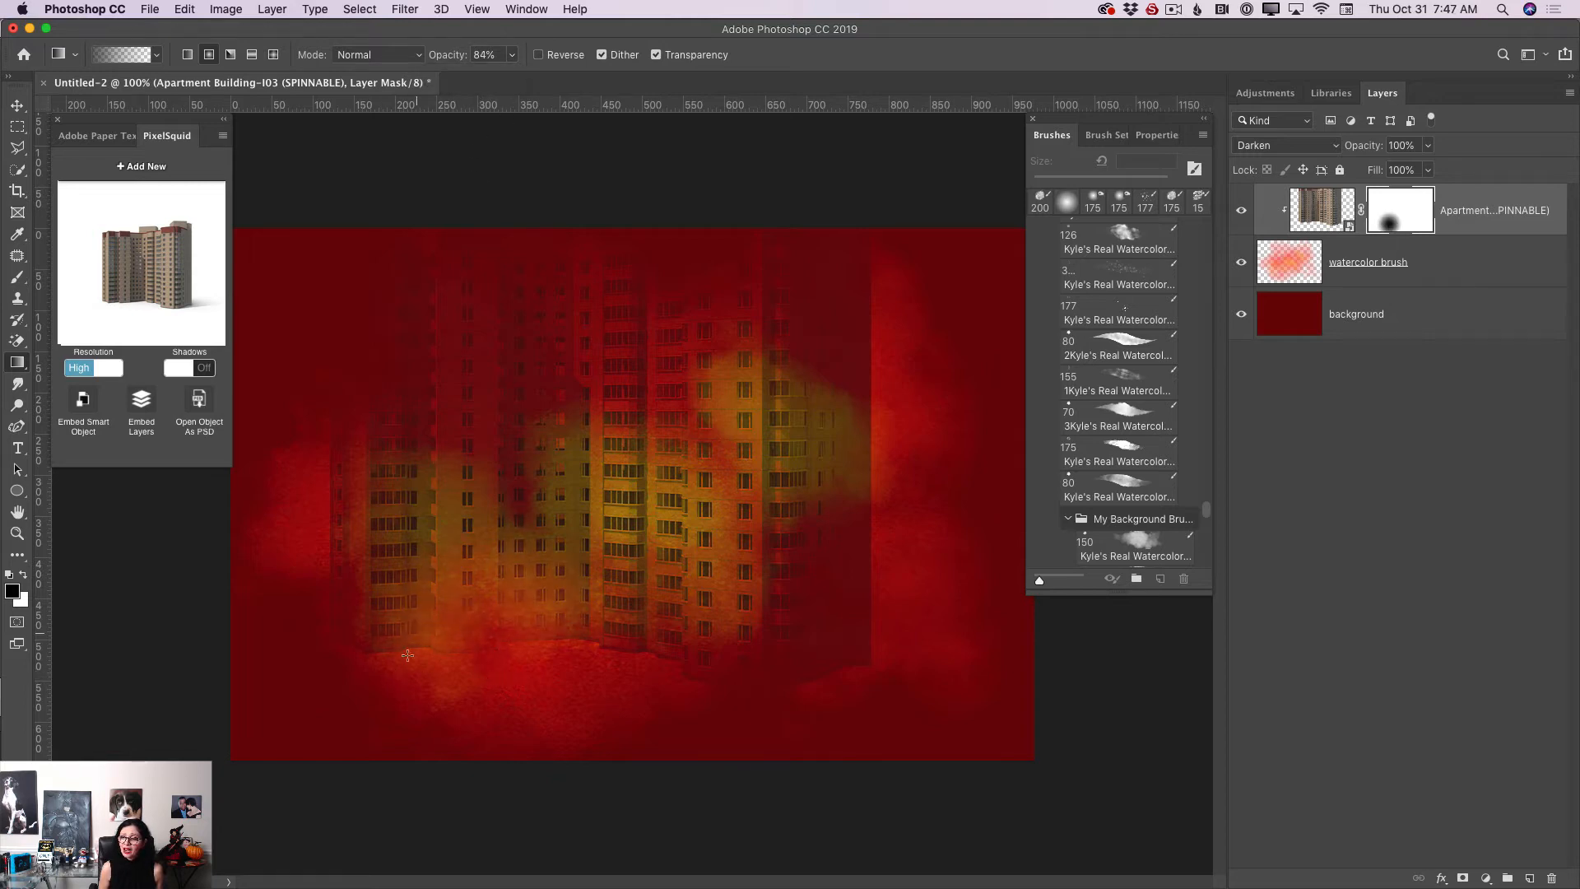
{"action": "left_click_drag", "start_coordinate": [595, 689], "coordinate": [671, 520]}
{"action": "left_click_drag", "start_coordinate": [705, 722], "coordinate": [768, 569]}
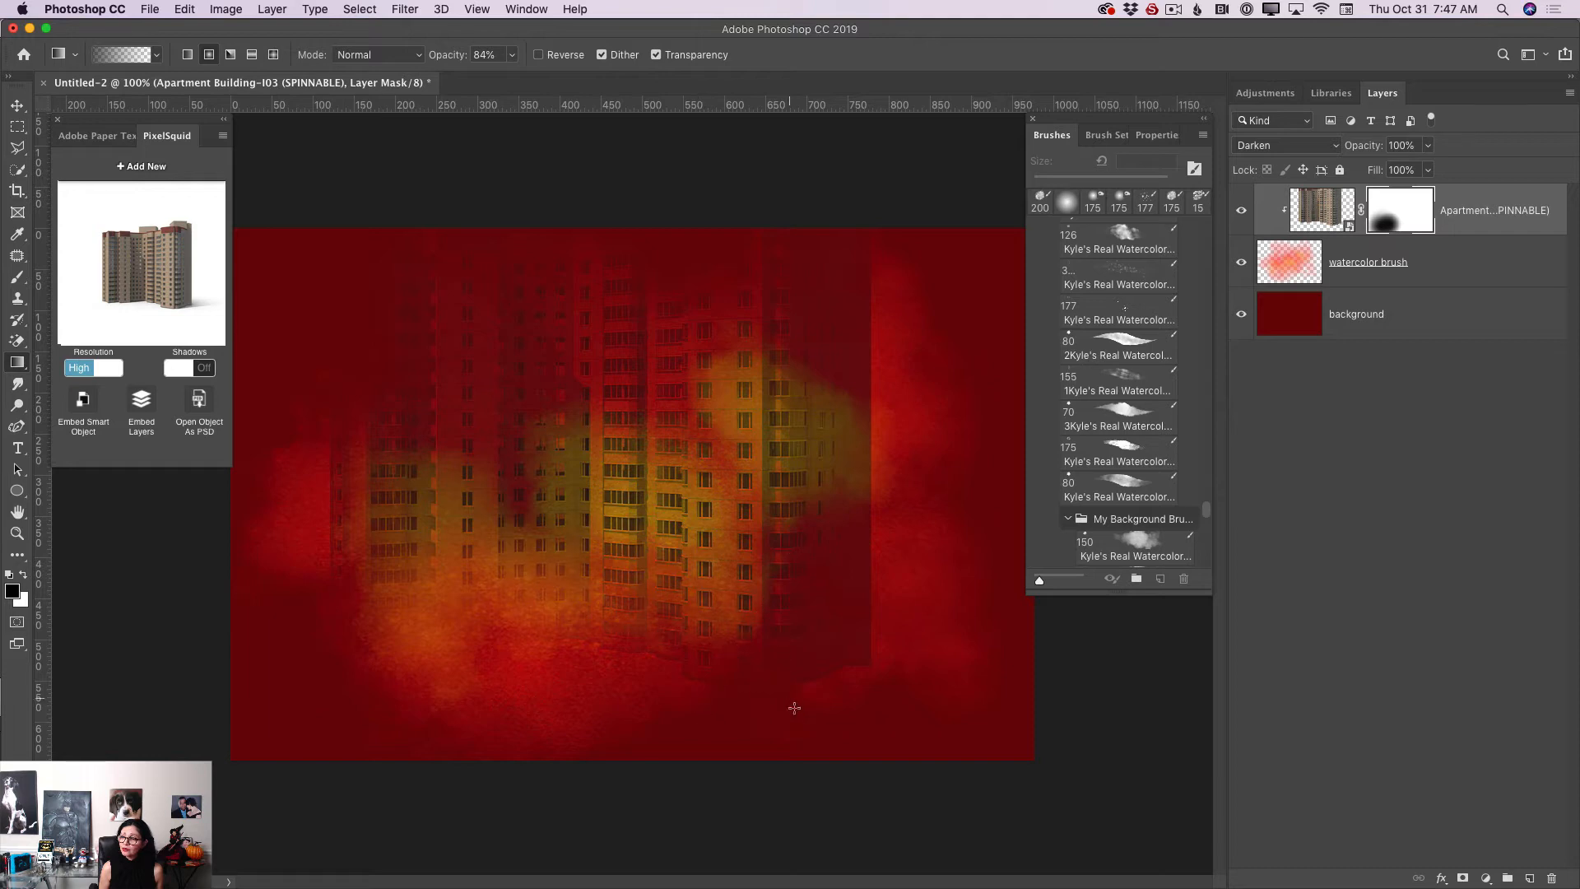
{"action": "left_click_drag", "start_coordinate": [791, 716], "coordinate": [879, 610]}
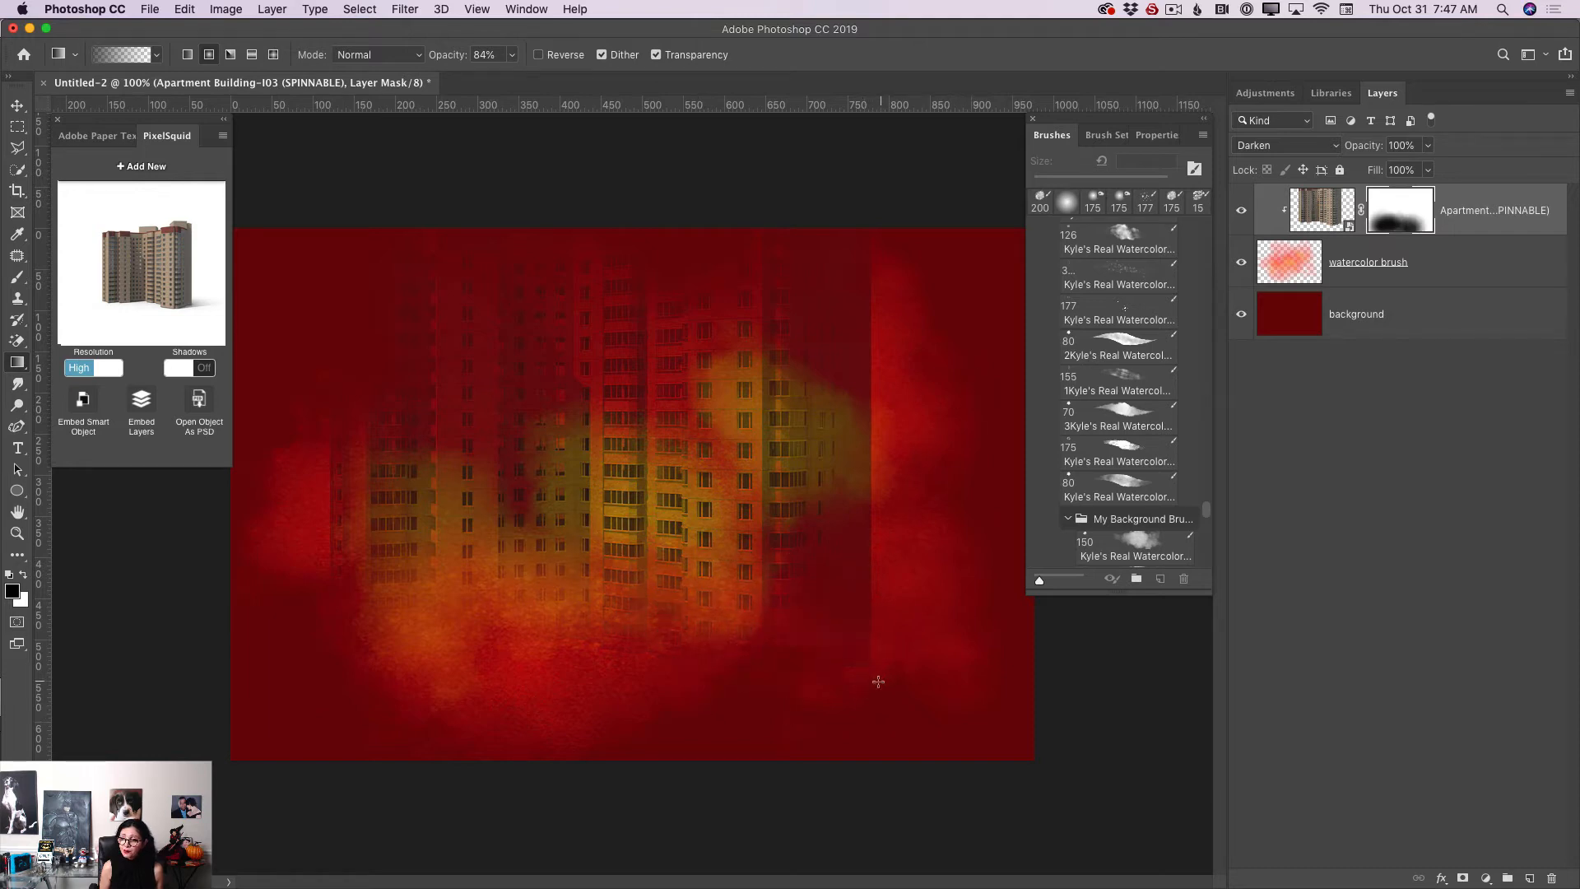
Soften the building's hard right edge on the mask with more black radial gradients around its lower right side.
{"action": "left_click_drag", "start_coordinate": [900, 431], "coordinate": [852, 721]}
{"action": "left_click_drag", "start_coordinate": [894, 618], "coordinate": [792, 785]}
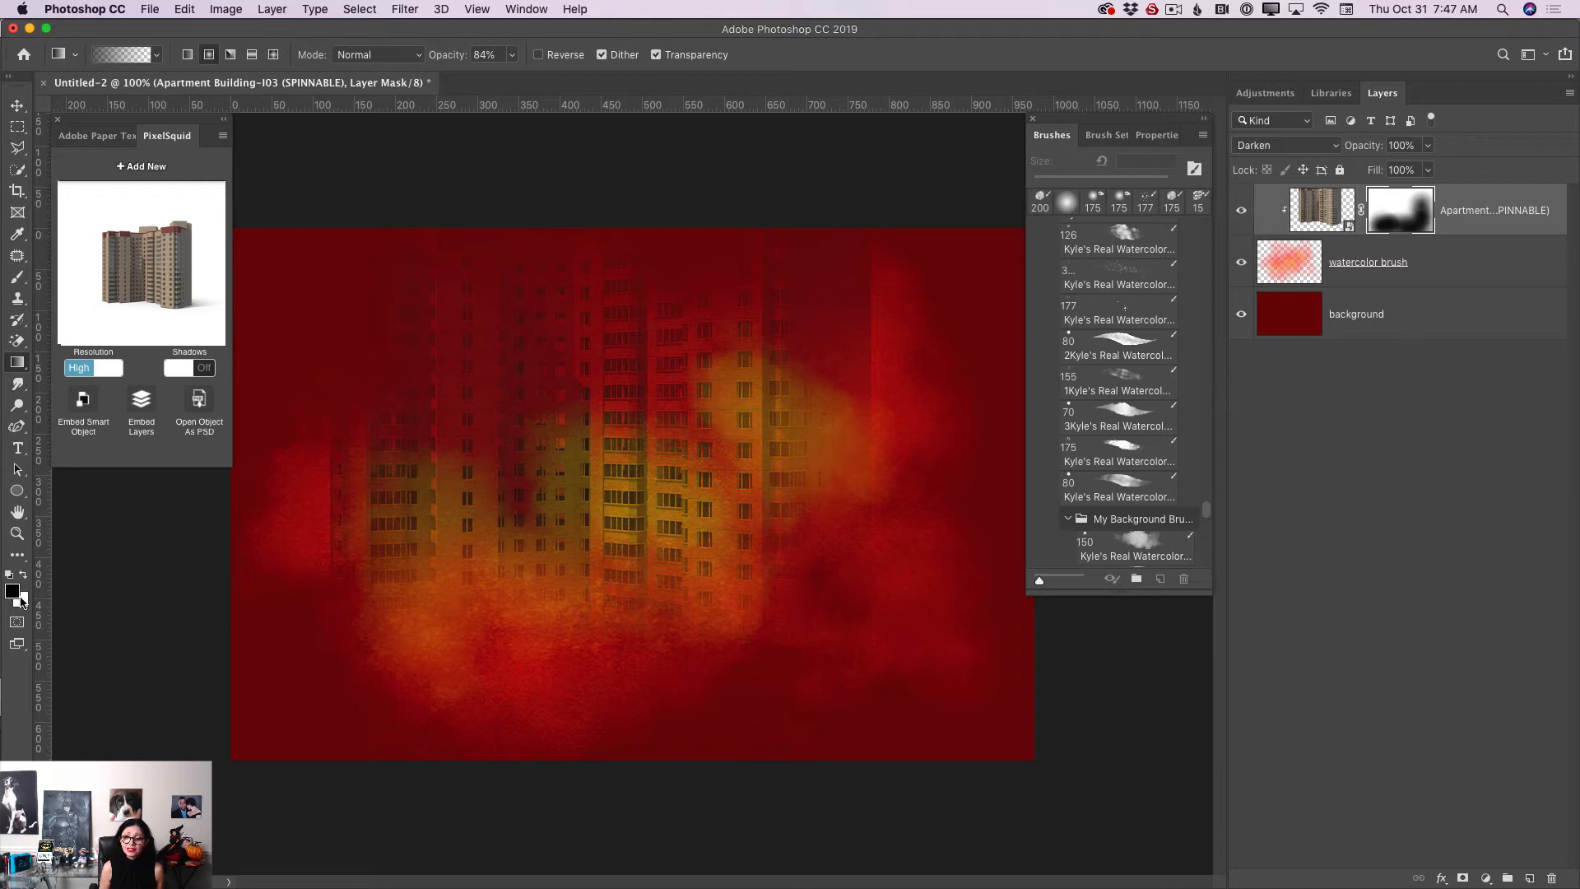
{"action": "left_click", "coordinate": [25, 575]}
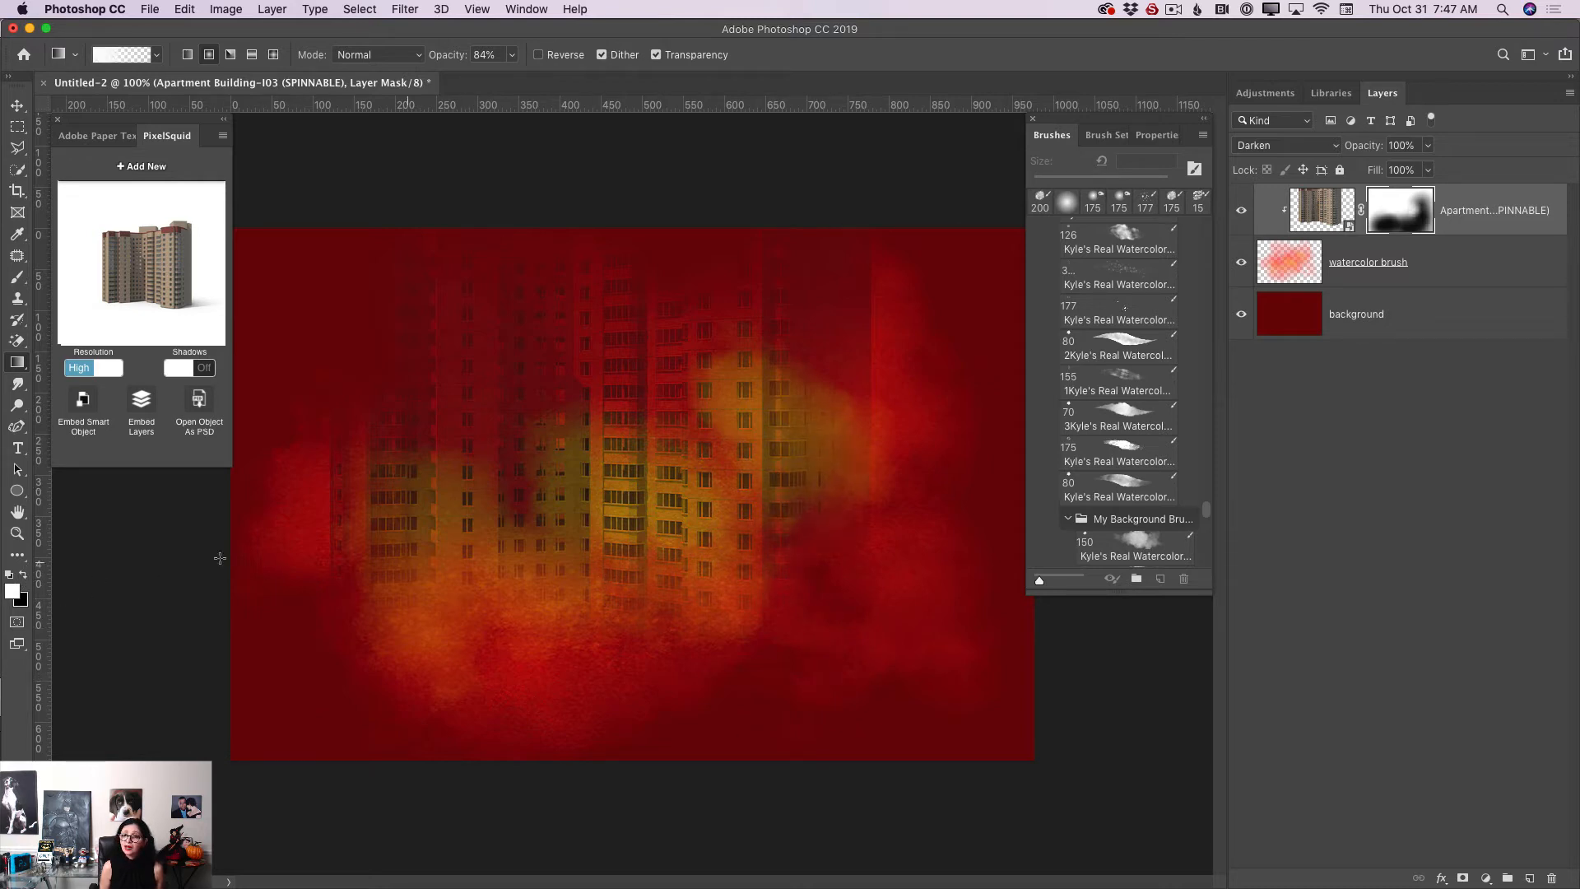
{"action": "left_click", "coordinate": [24, 574]}
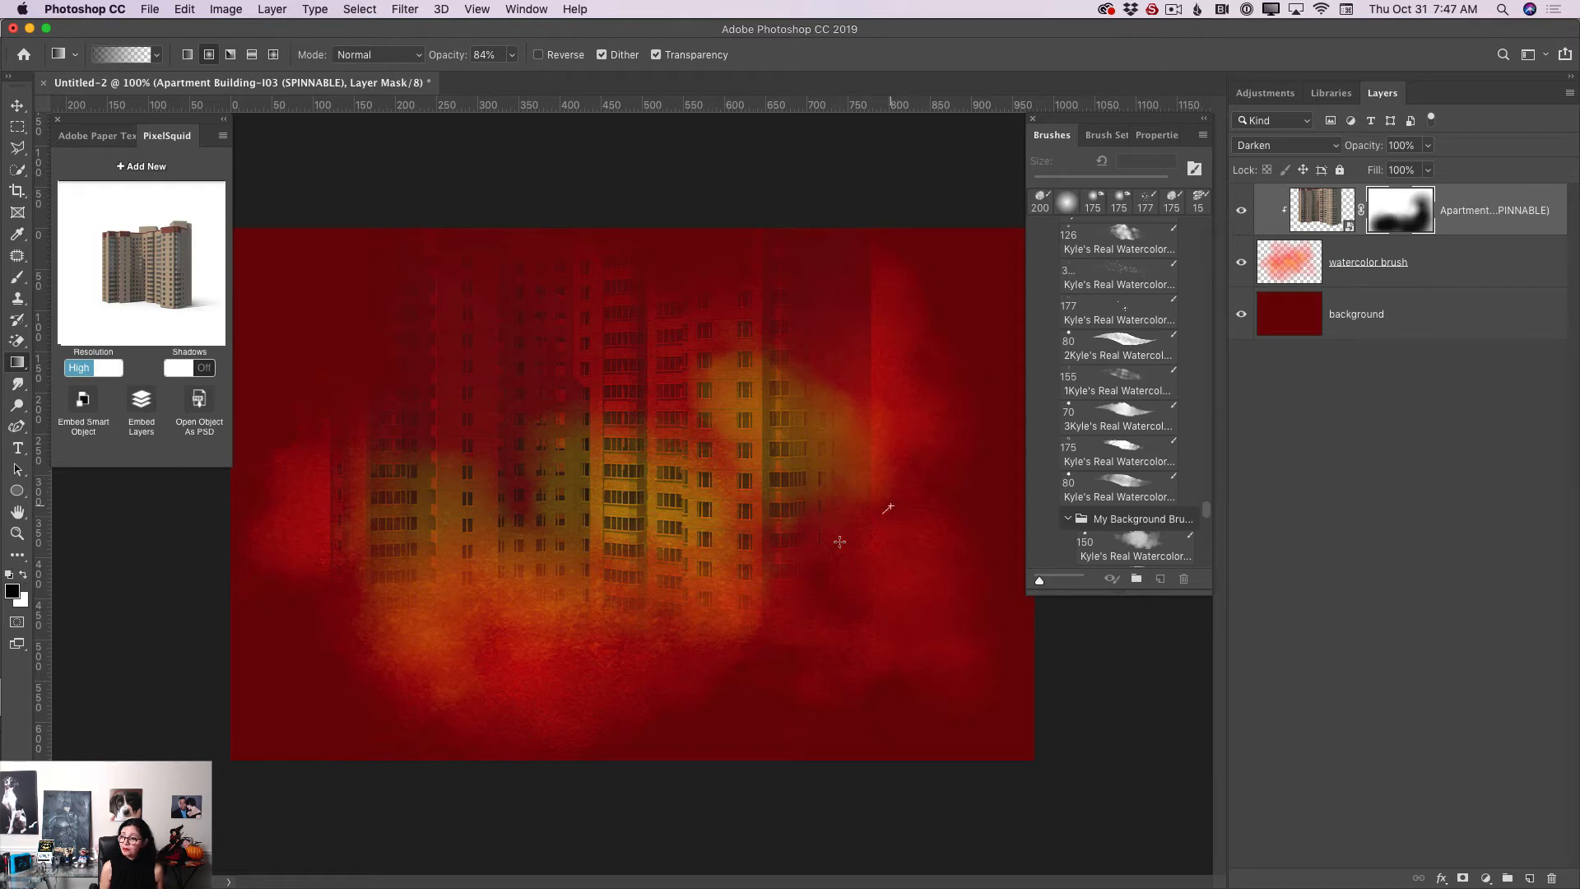
{"action": "left_click_drag", "start_coordinate": [891, 507], "coordinate": [827, 550]}
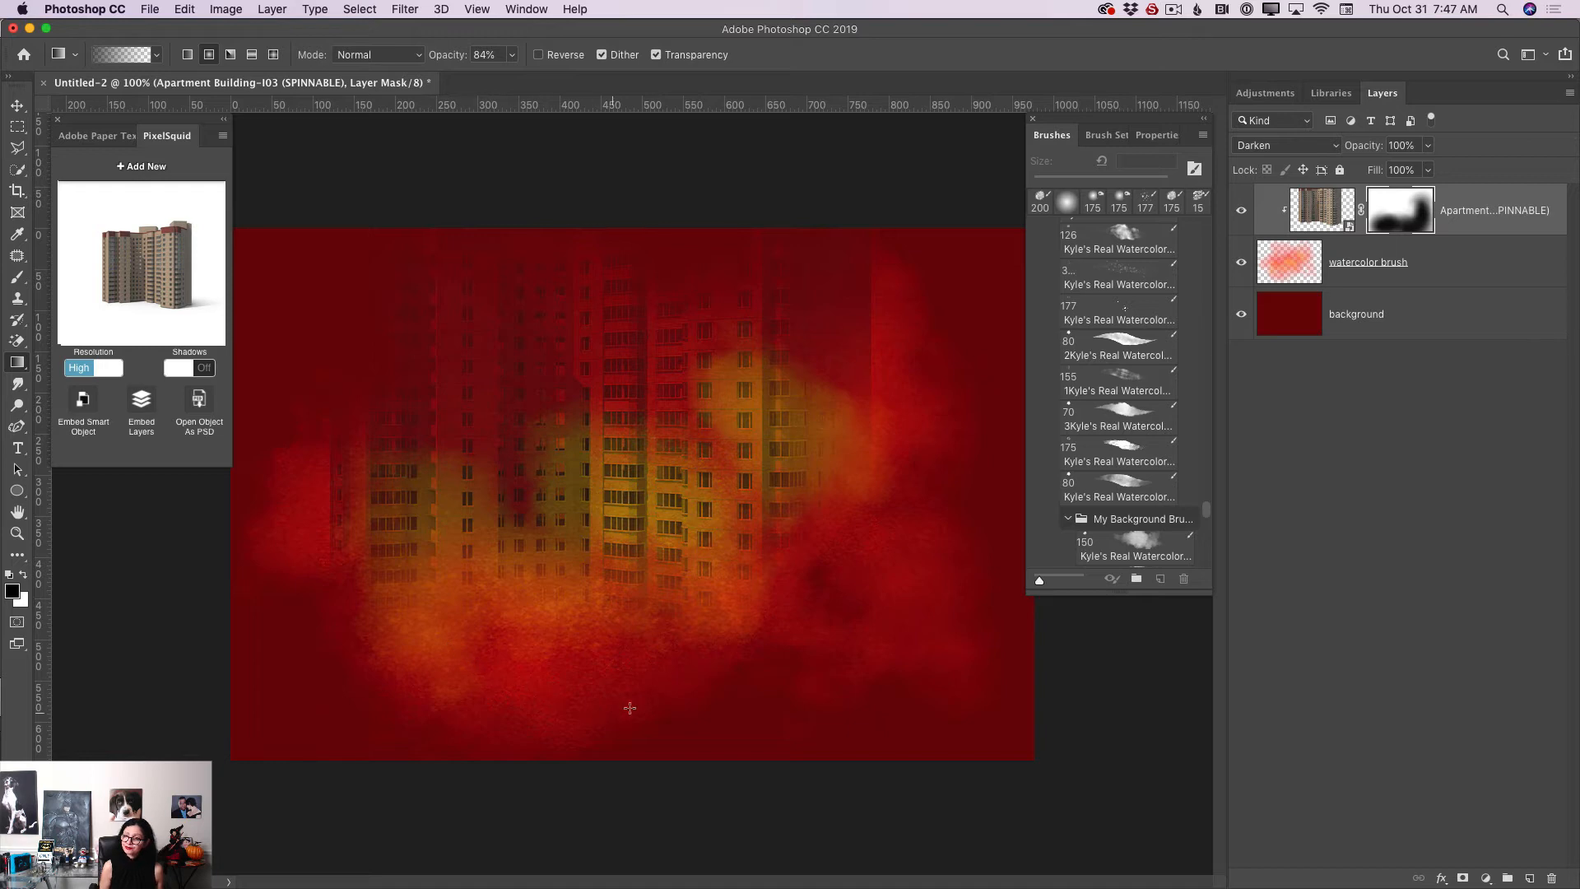
Lower the apartment building layer's opacity to 65%.
{"action": "left_click", "coordinate": [1332, 202]}
{"action": "left_click", "coordinate": [1427, 148]}
{"action": "left_click_drag", "start_coordinate": [1430, 169], "coordinate": [1394, 168]}
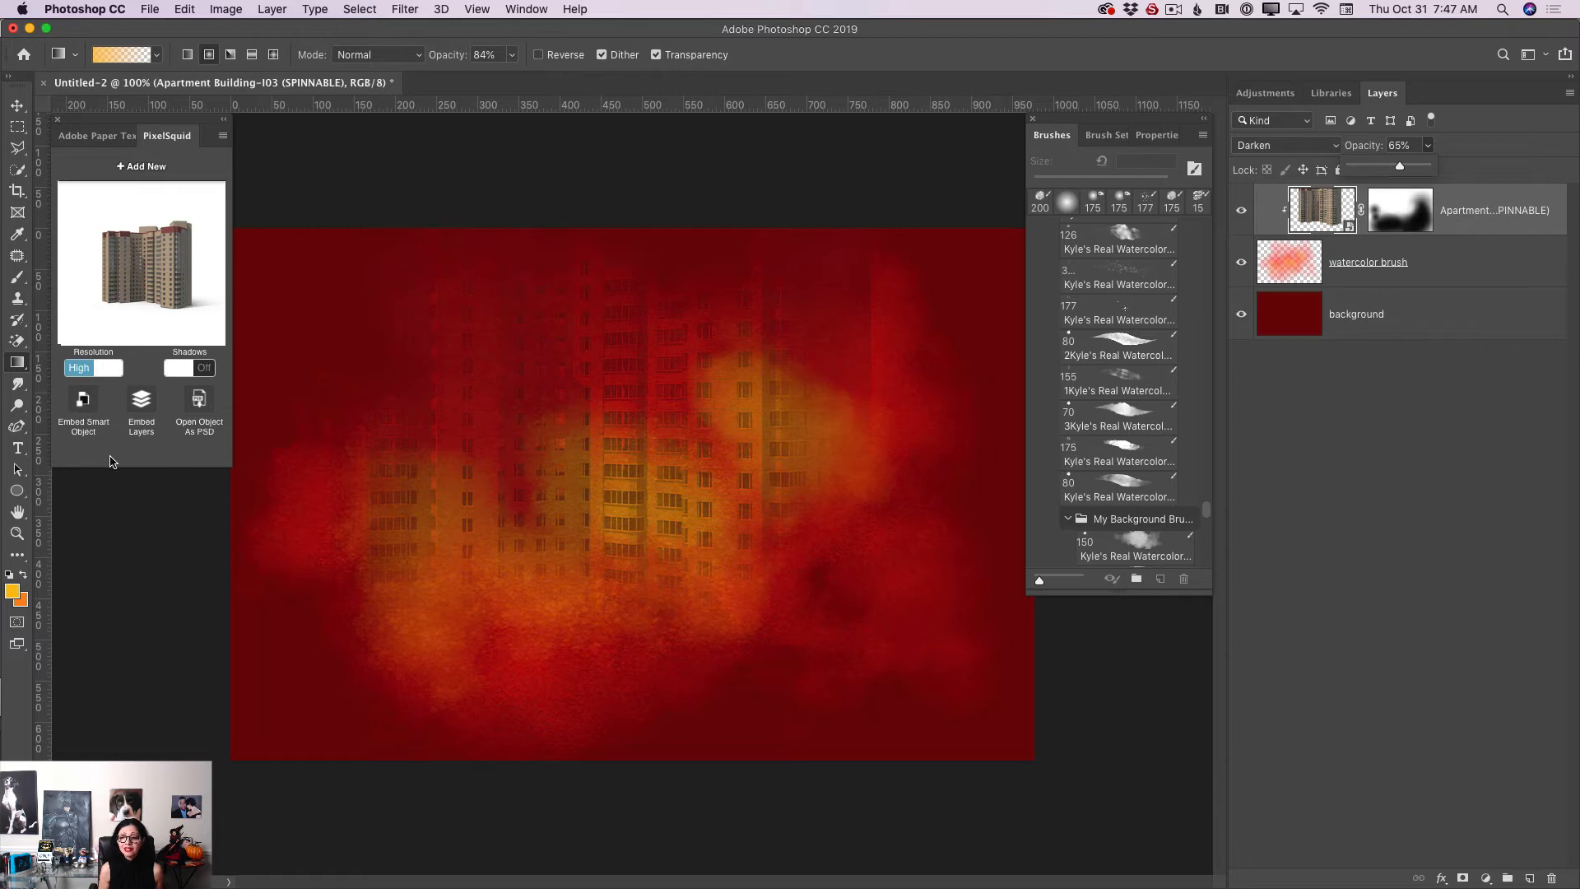
Create a text box across the middle of the building and enter MY CITY in it at 72 pt.
{"action": "left_click_drag", "start_coordinate": [17, 447], "coordinate": [136, 455]}
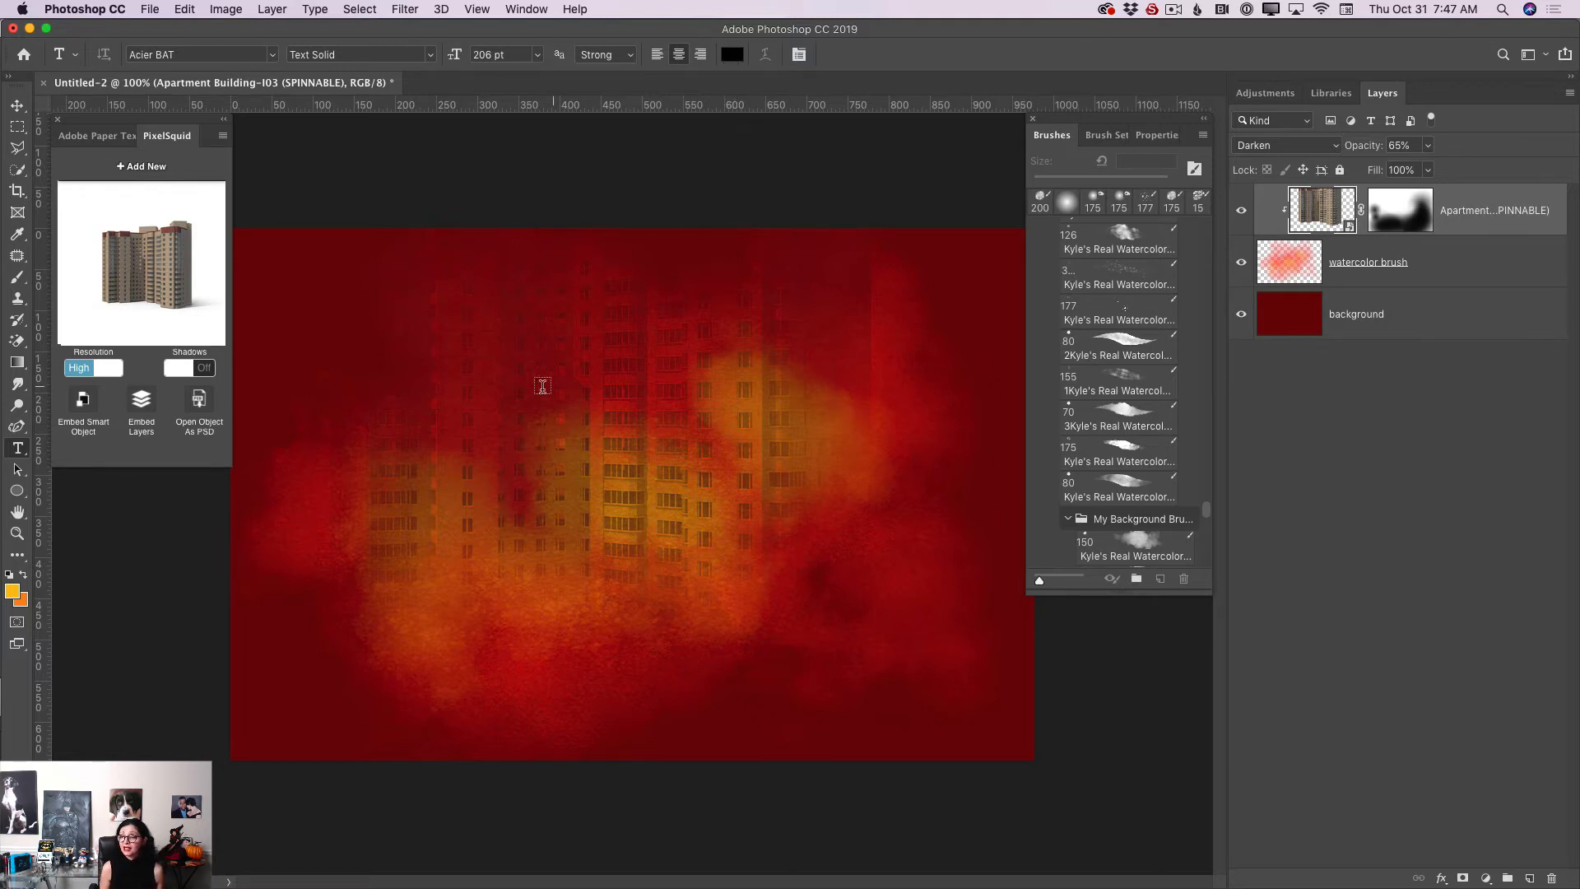
{"action": "left_click_drag", "start_coordinate": [383, 371], "coordinate": [975, 581]}
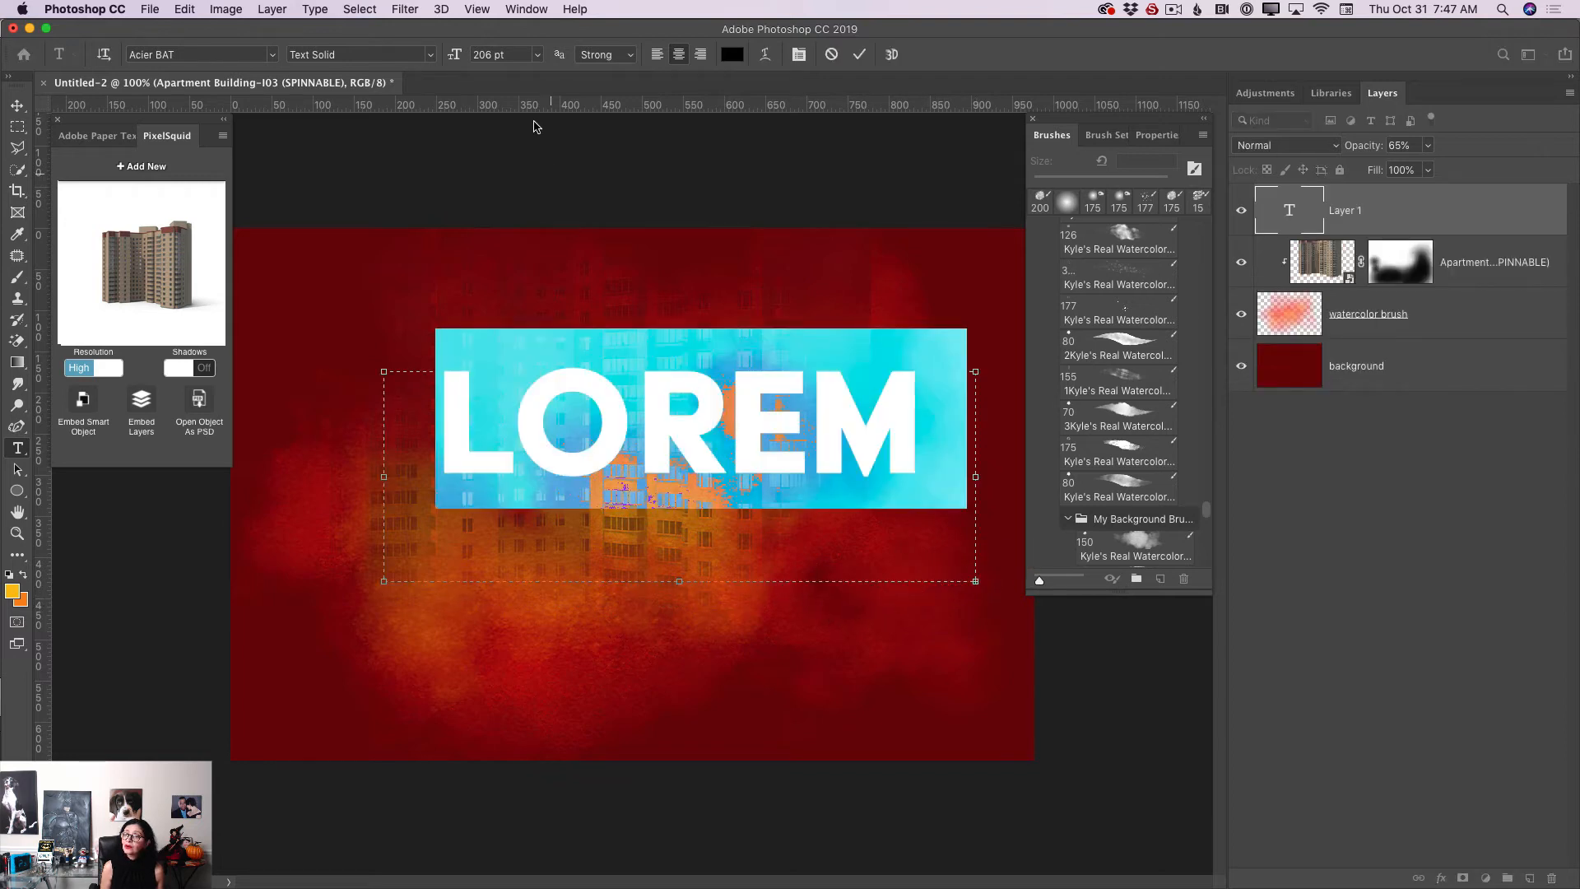
{"action": "left_click", "coordinate": [536, 56]}
{"action": "left_click", "coordinate": [504, 294]}
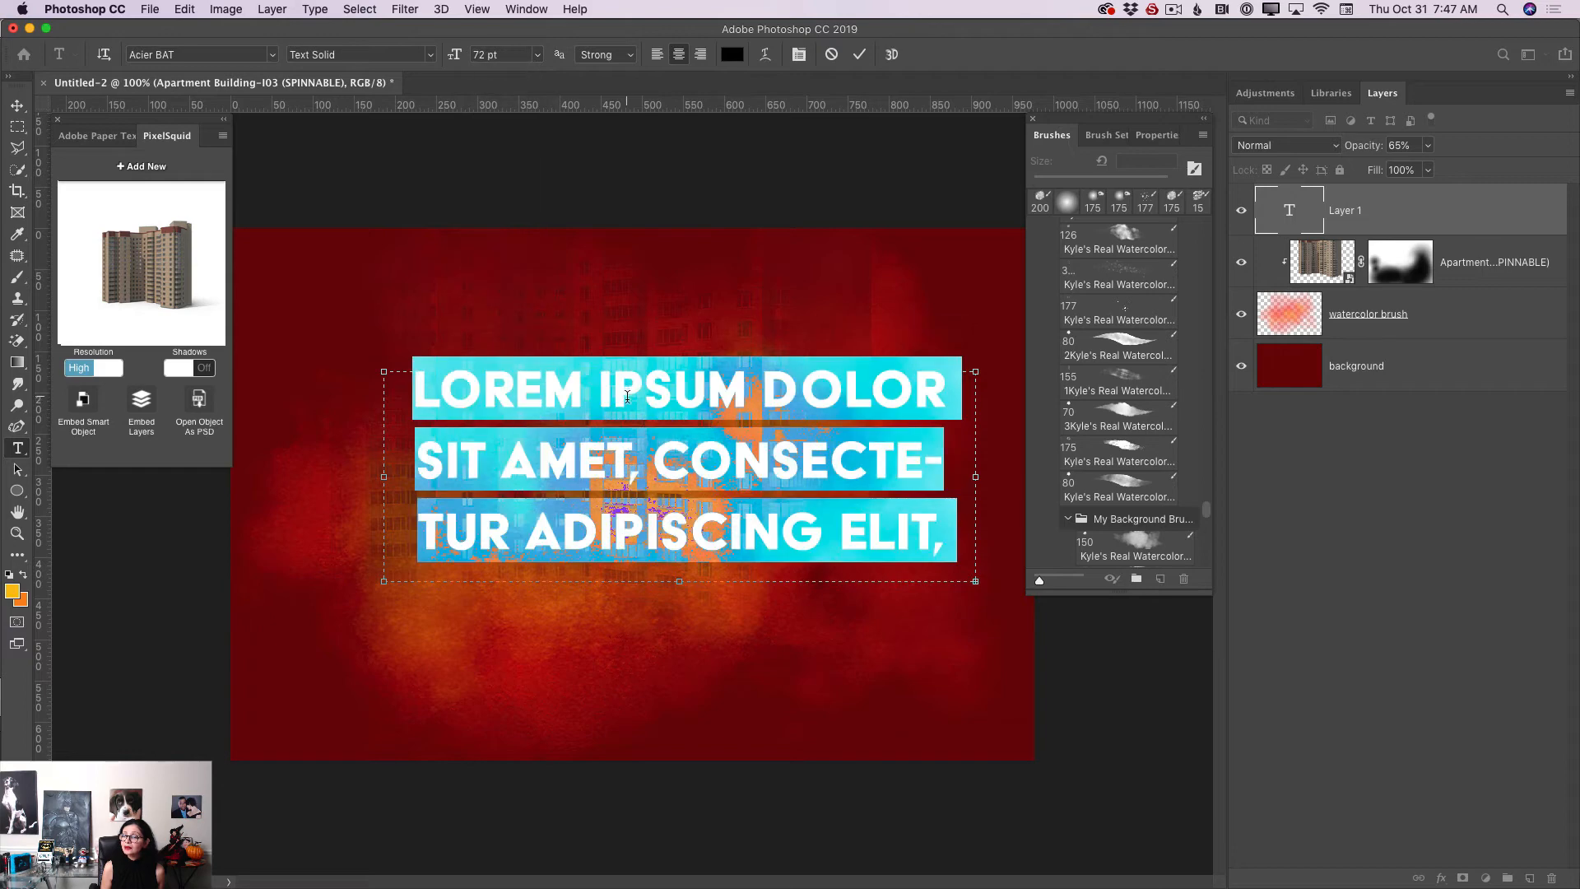
{"action": "type", "text": "MY "}
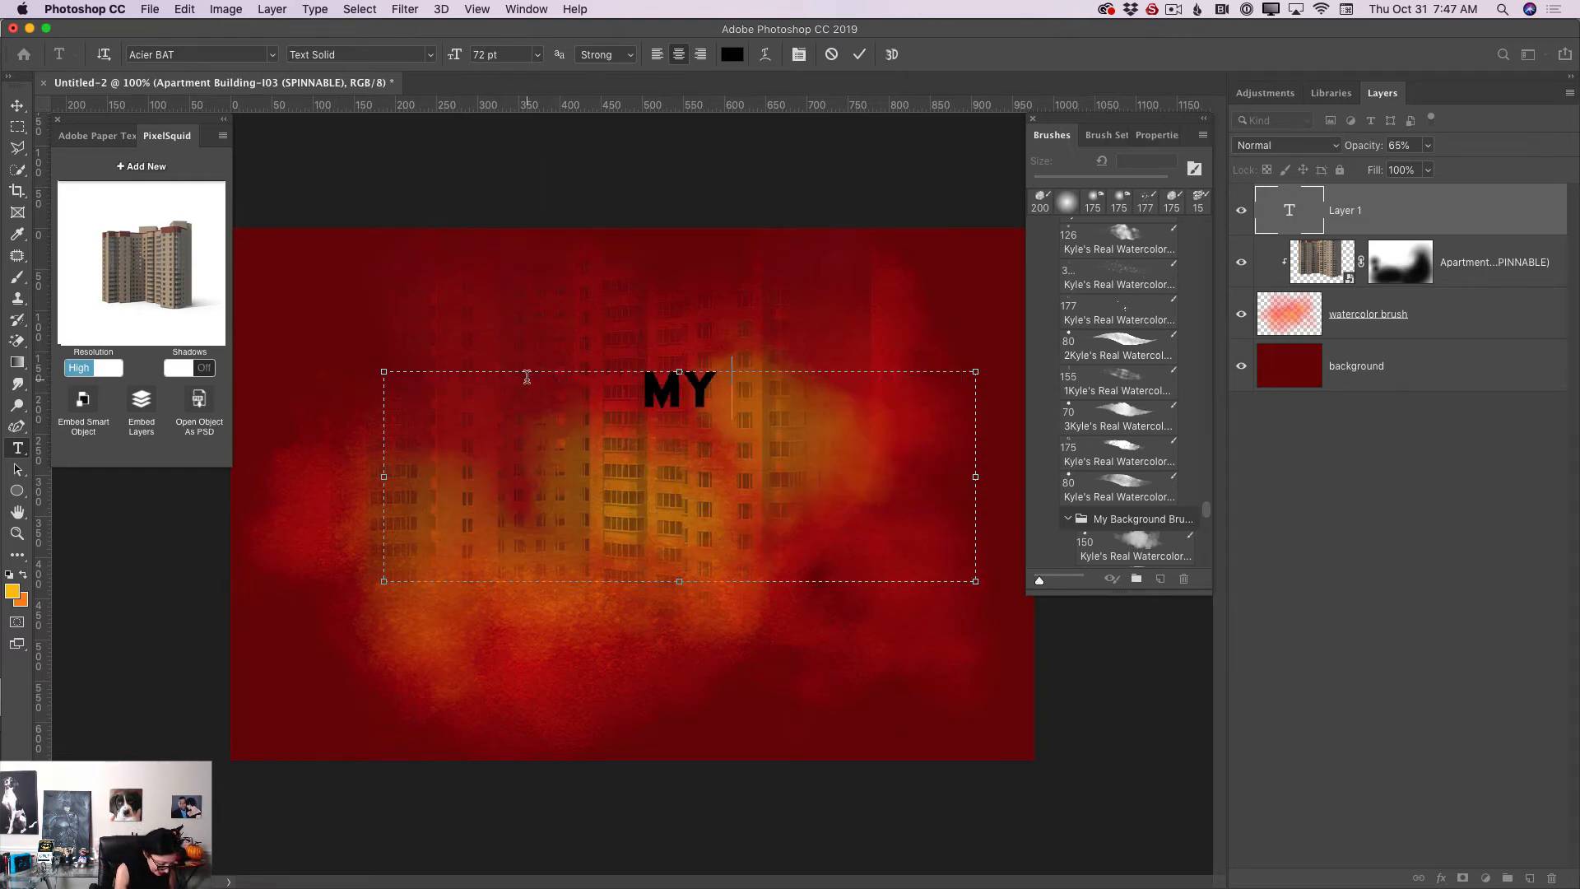
{"action": "type", "text": "CITY"}
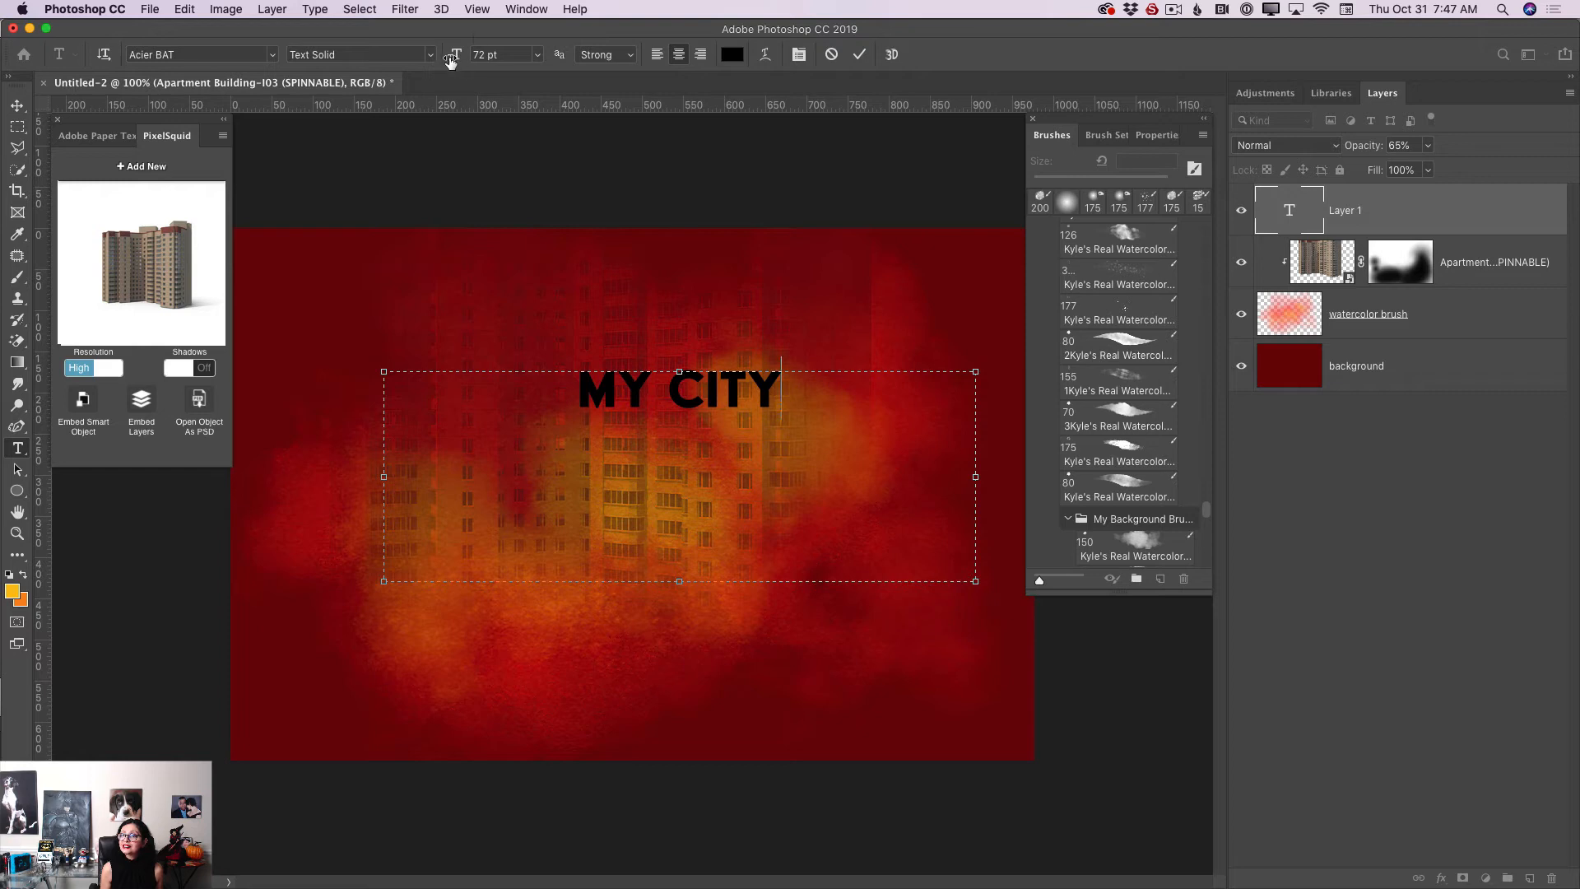
Enlarge the MY CITY text to 188 pt.
{"action": "left_click_drag", "start_coordinate": [451, 60], "coordinate": [504, 80]}
{"action": "left_click", "coordinate": [18, 105]}
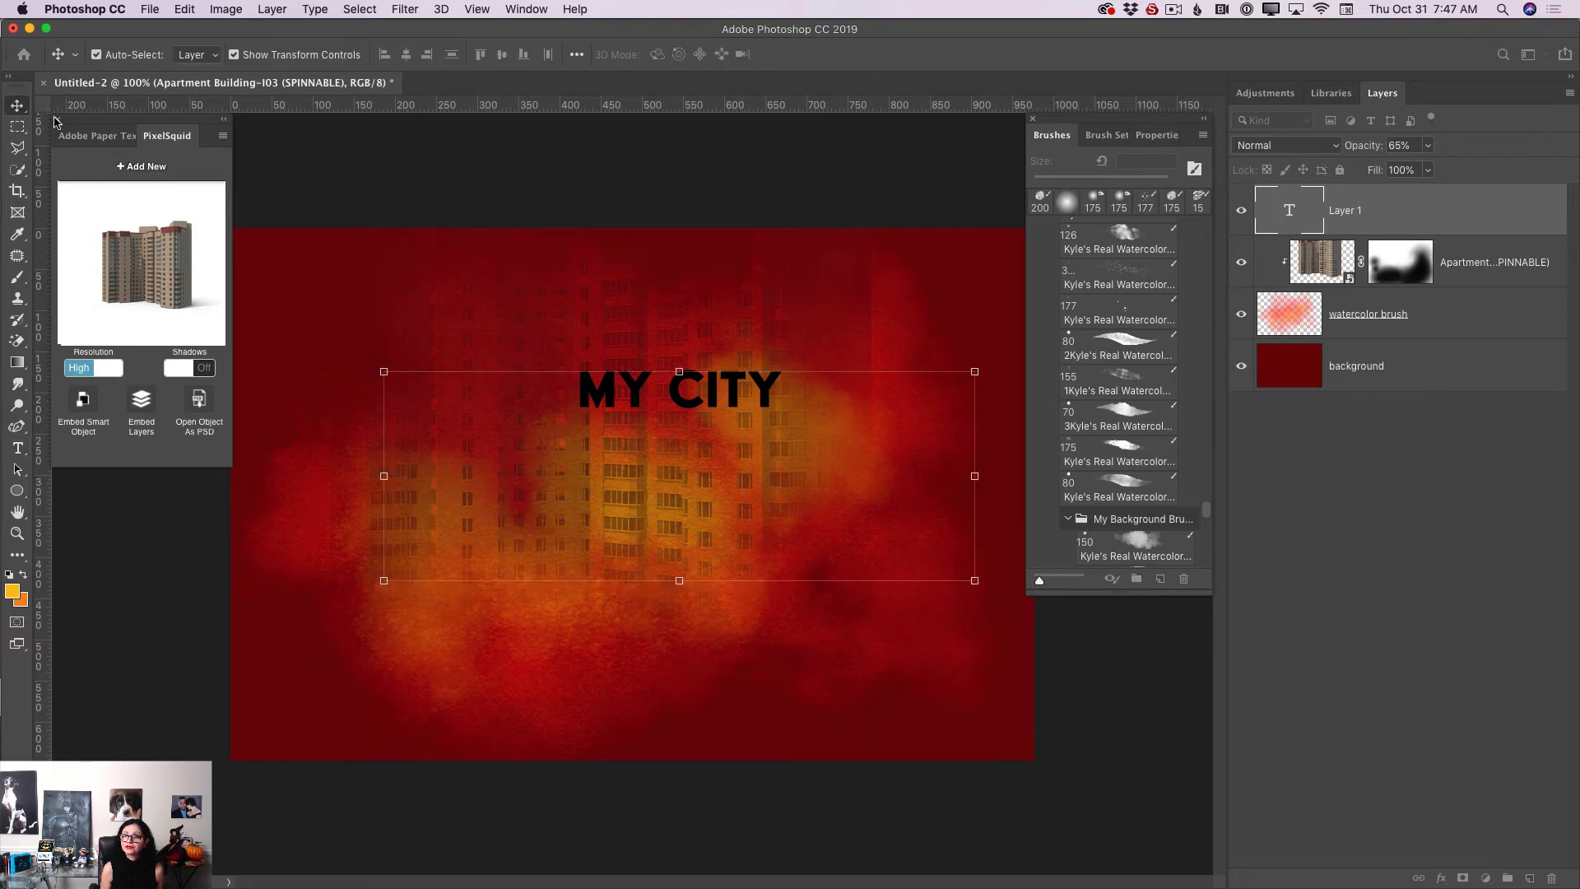
{"action": "left_click", "coordinate": [17, 447]}
{"action": "left_click_drag", "start_coordinate": [455, 55], "coordinate": [550, 56]}
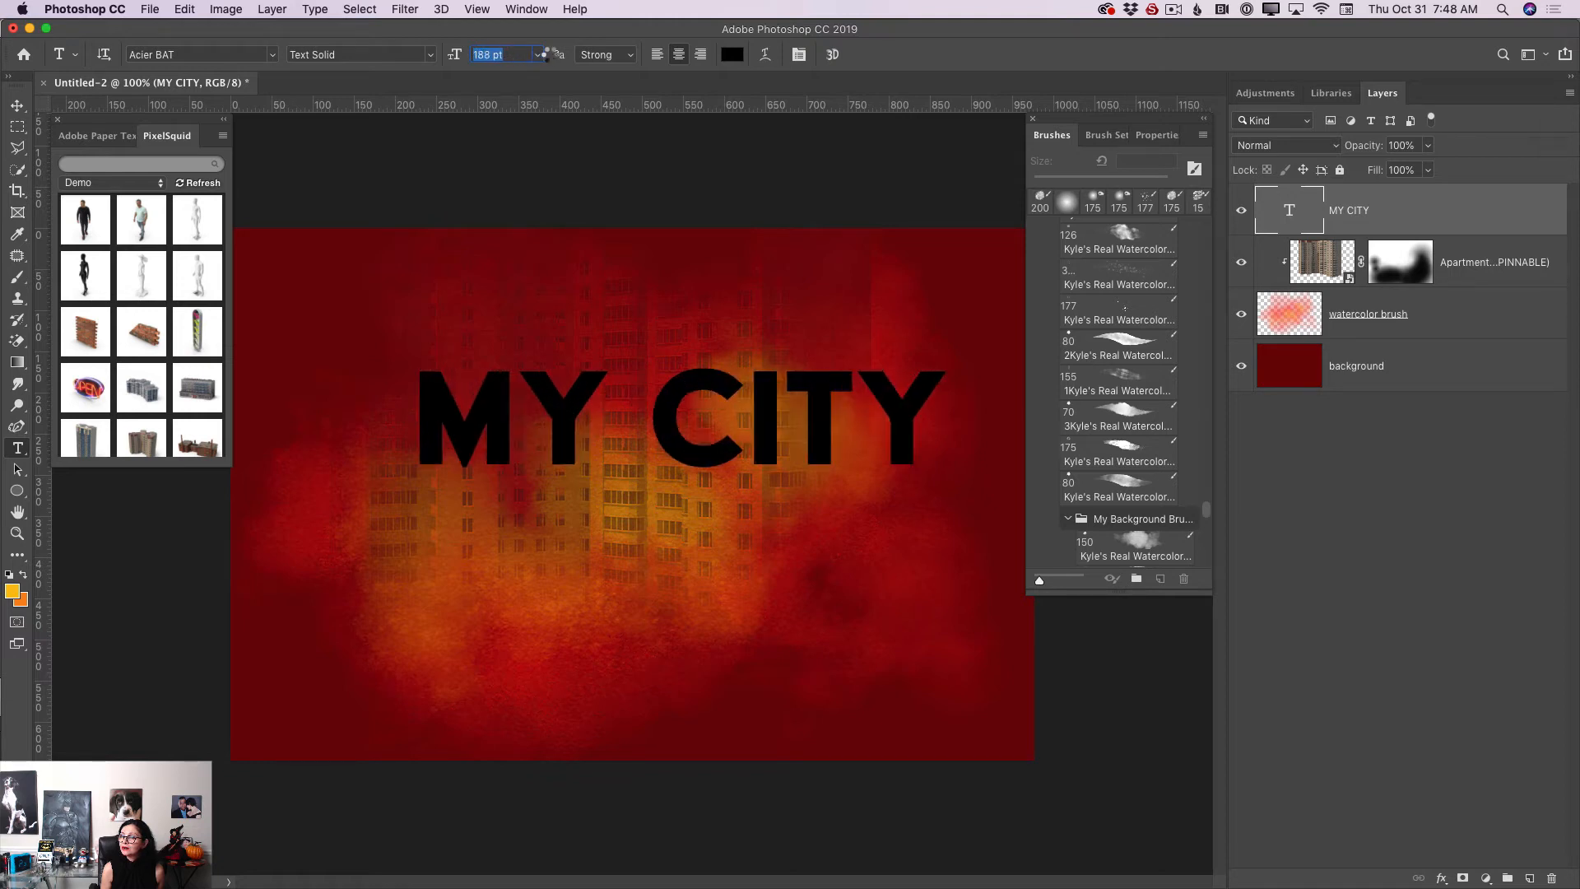
Scale the MY CITY text down to about 93% and center it over the building.
{"action": "left_click", "coordinate": [17, 105]}
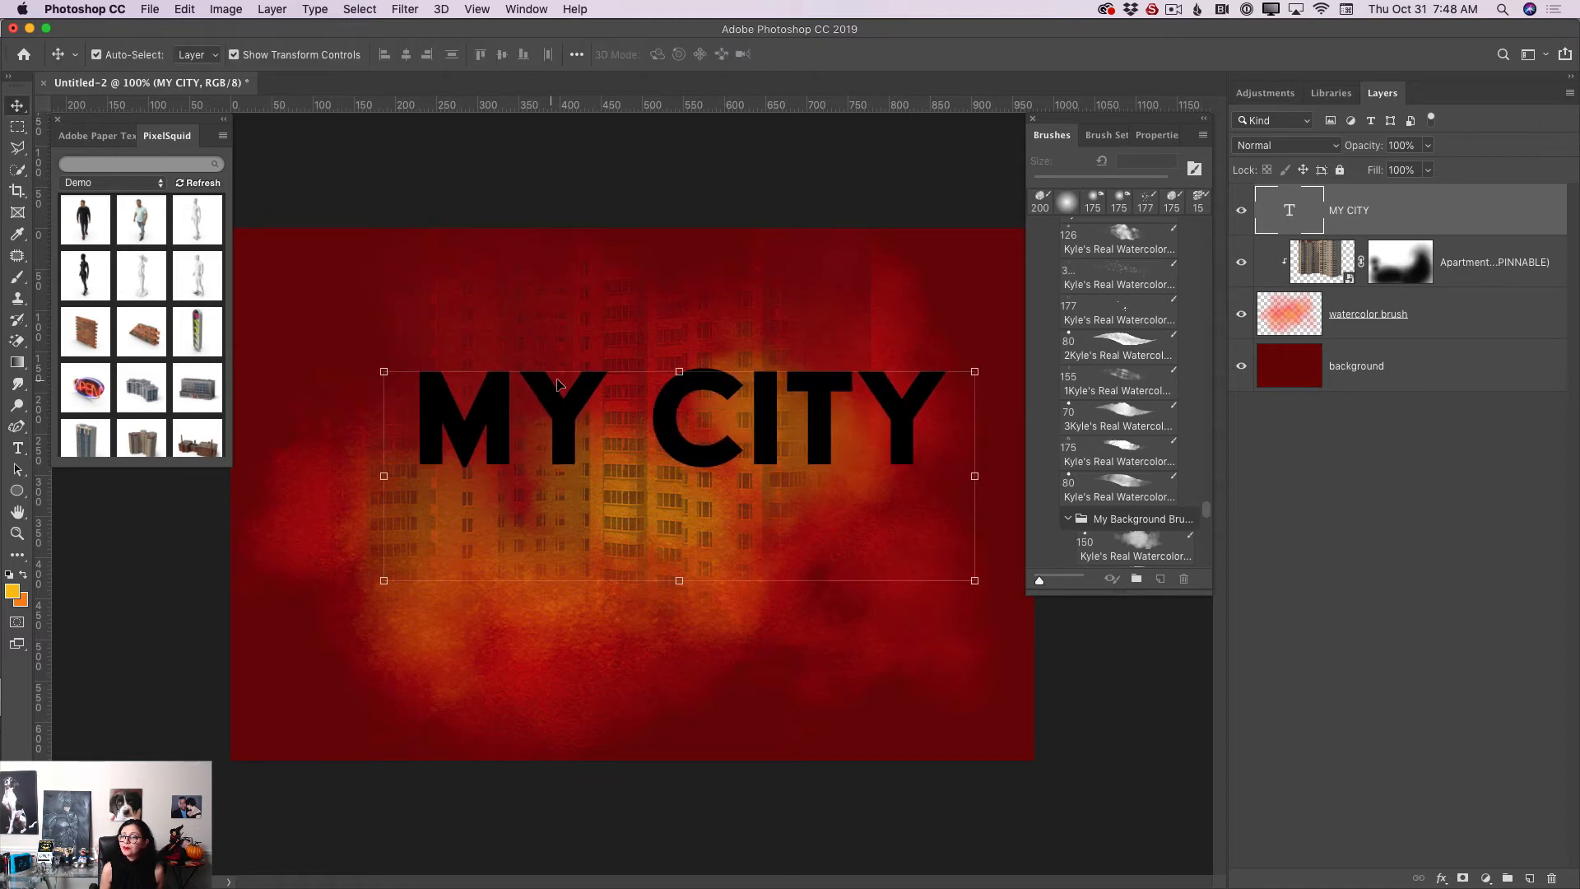
{"action": "left_click_drag", "start_coordinate": [557, 380], "coordinate": [509, 423]}
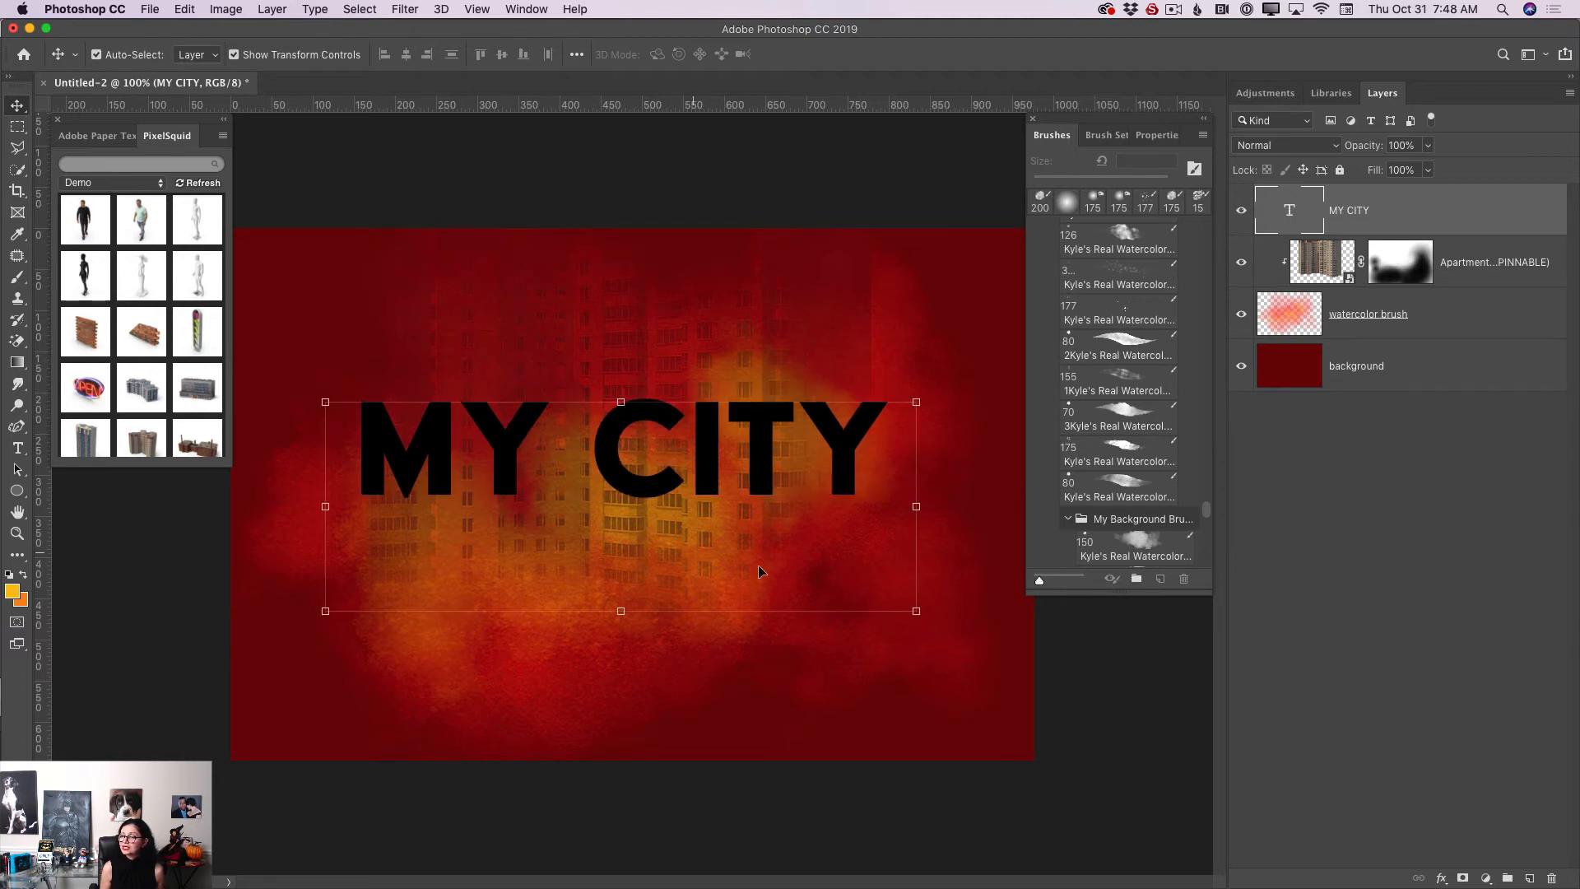
{"action": "left_click_drag", "start_coordinate": [915, 614], "coordinate": [874, 597]}
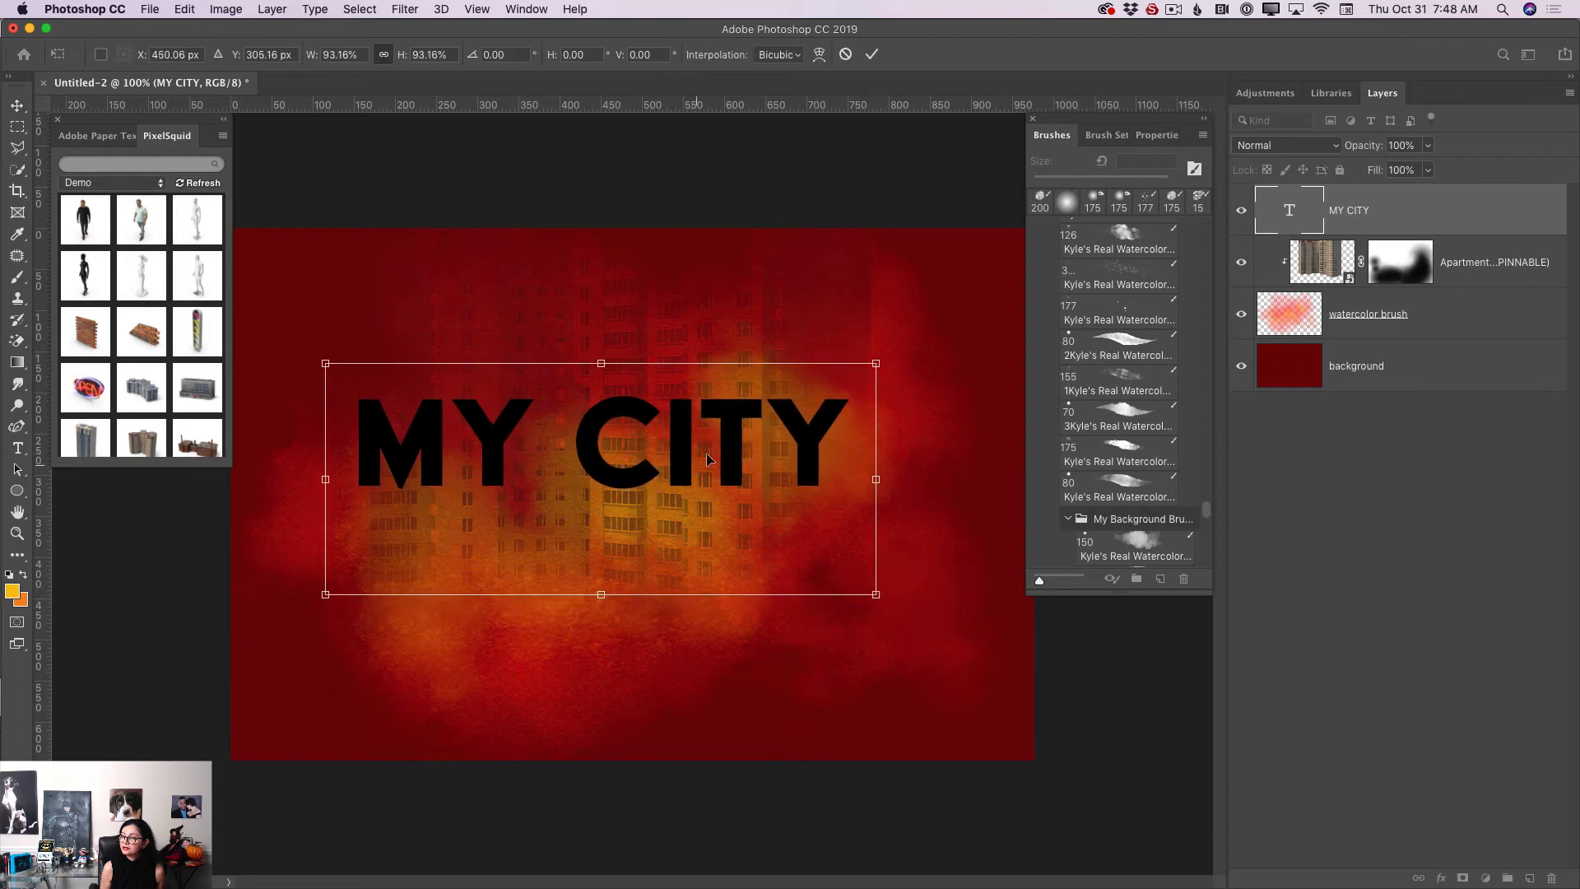
{"action": "left_click_drag", "start_coordinate": [721, 454], "coordinate": [733, 462]}
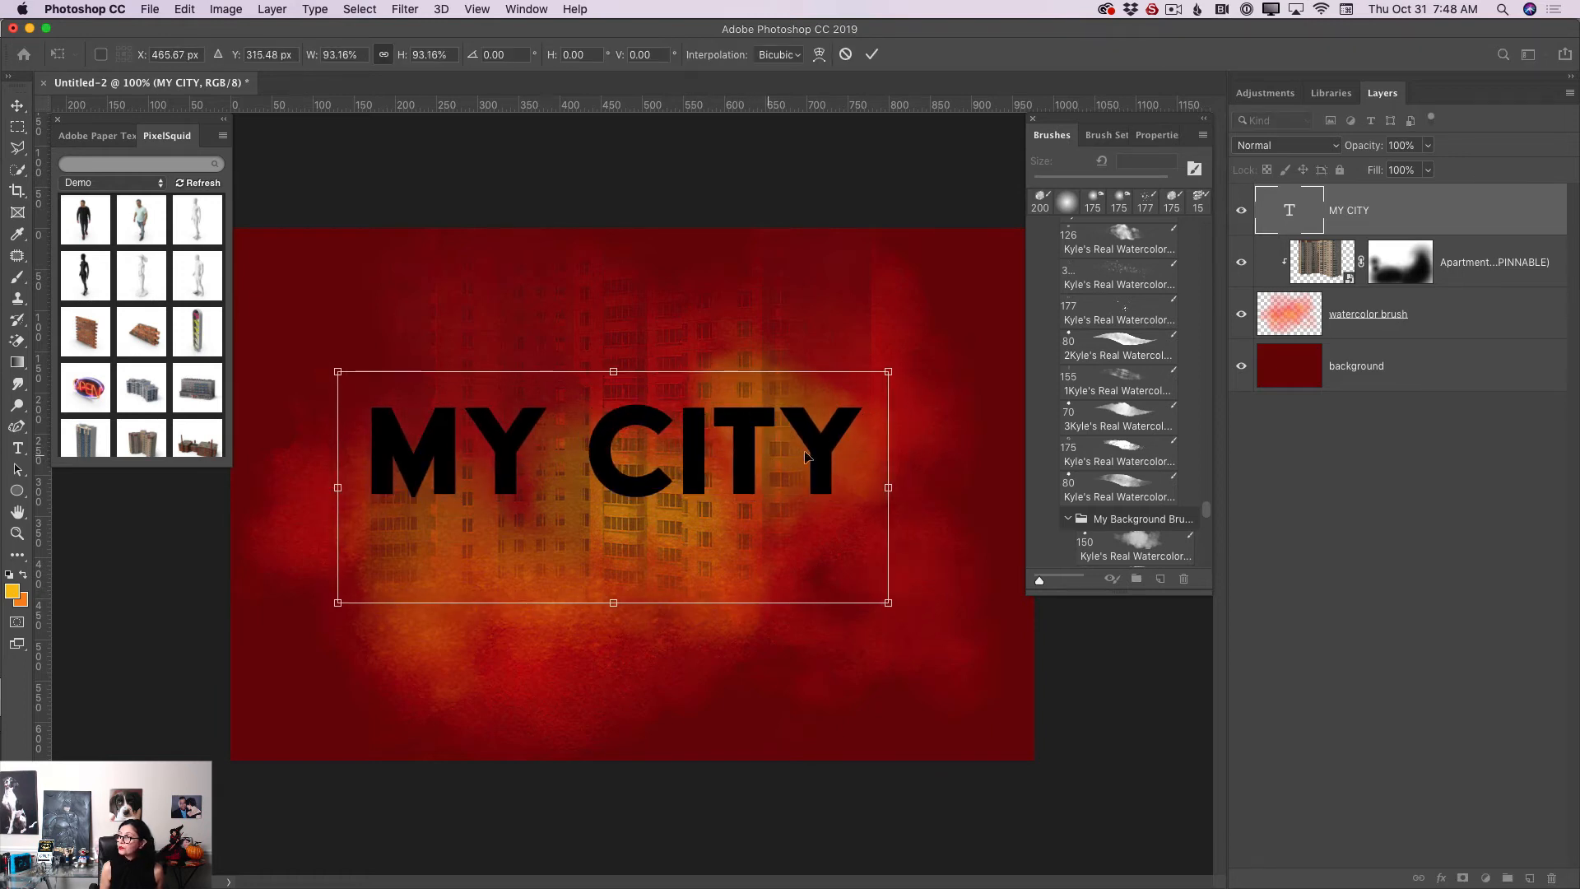
Set the MY CITY layer's fill to 0% and commit the text transform.
{"action": "left_click", "coordinate": [1429, 170]}
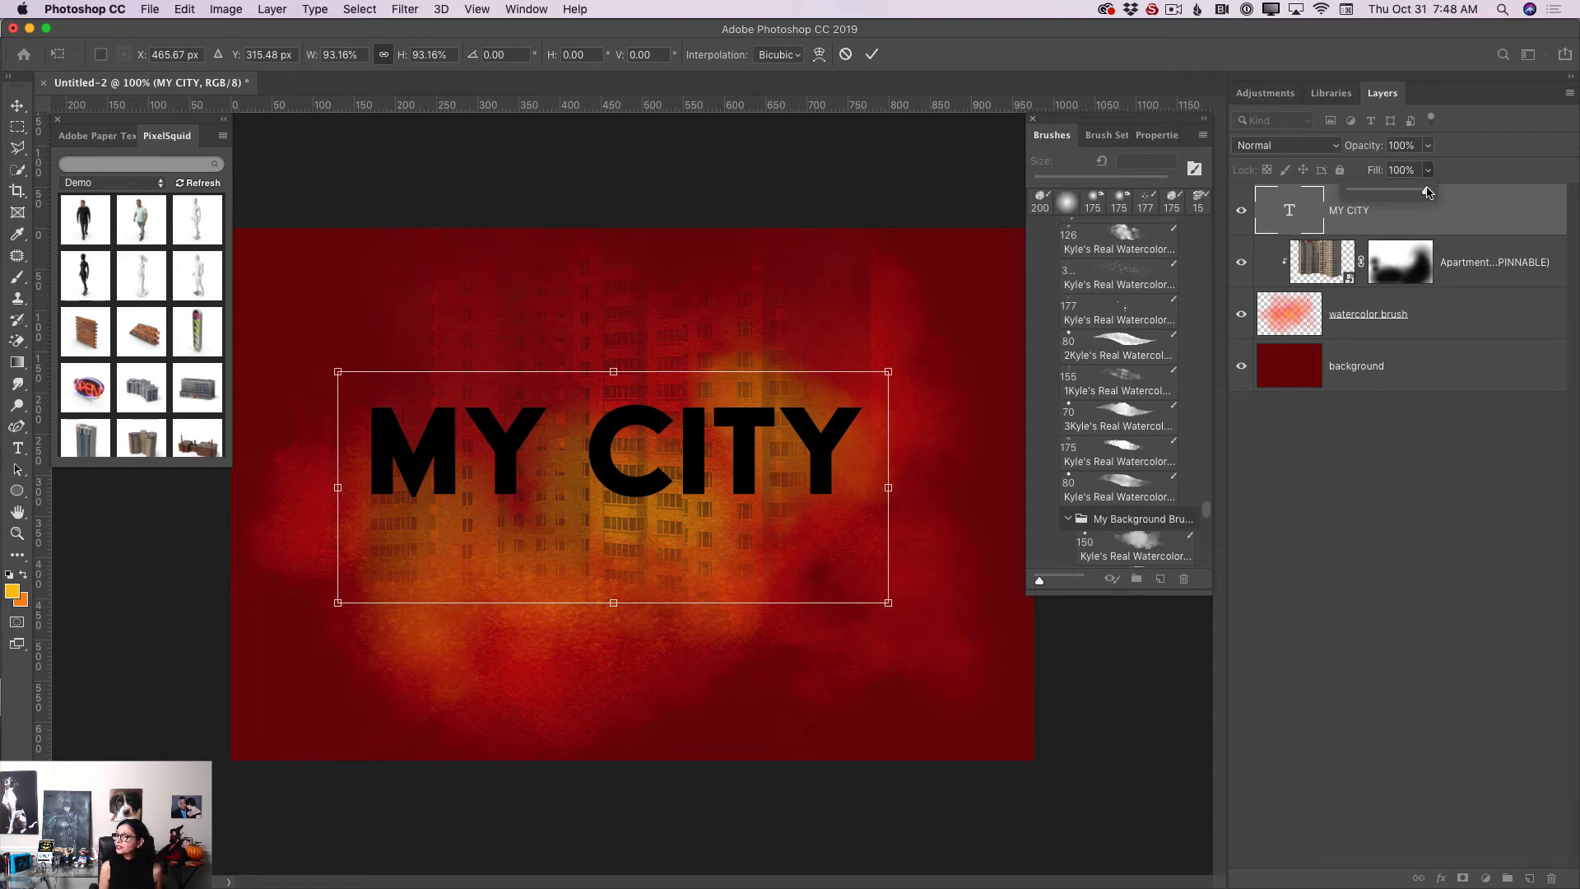
{"action": "left_click_drag", "start_coordinate": [1429, 192], "coordinate": [1344, 199]}
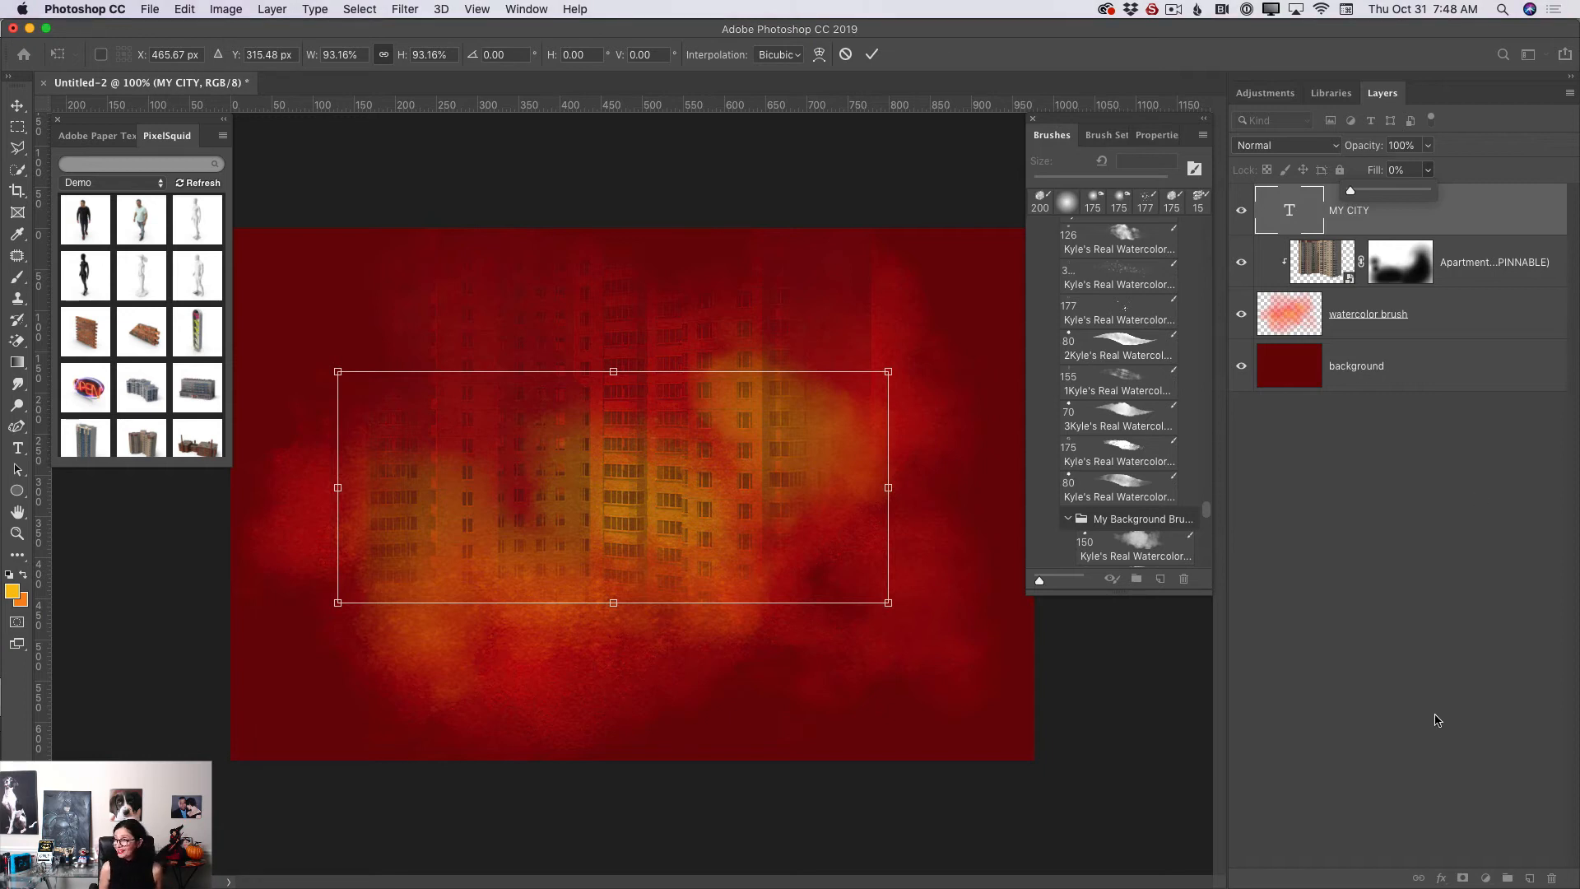
{"action": "key", "text": "Return"}
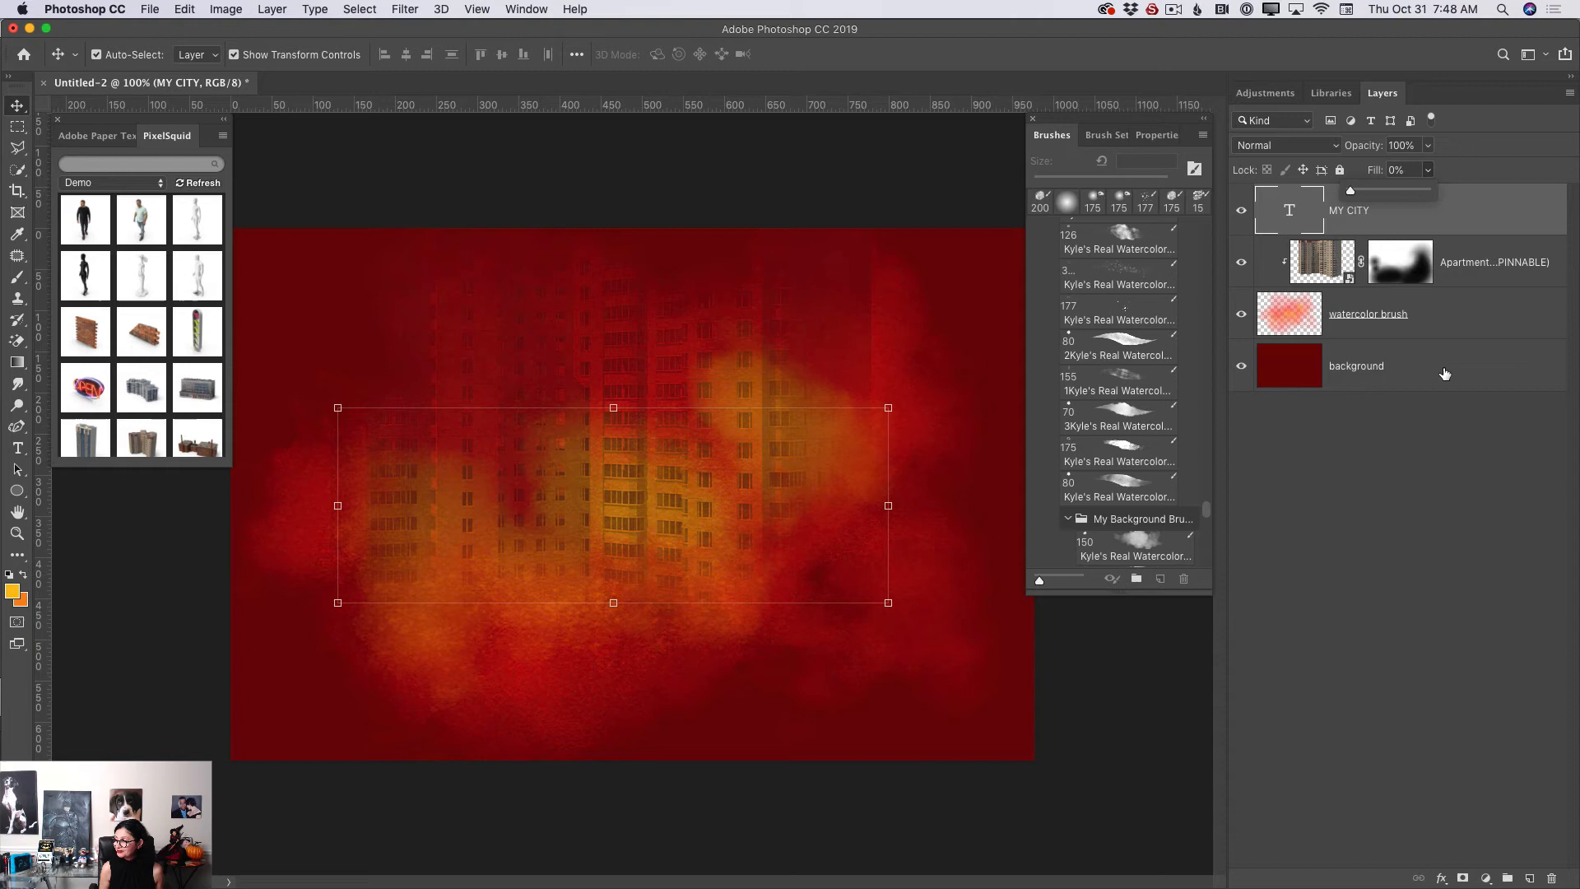
Add a Stroke layer style to the MY CITY text and lower the stroke's opacity to about 68%.
{"action": "left_click", "coordinate": [1440, 879]}
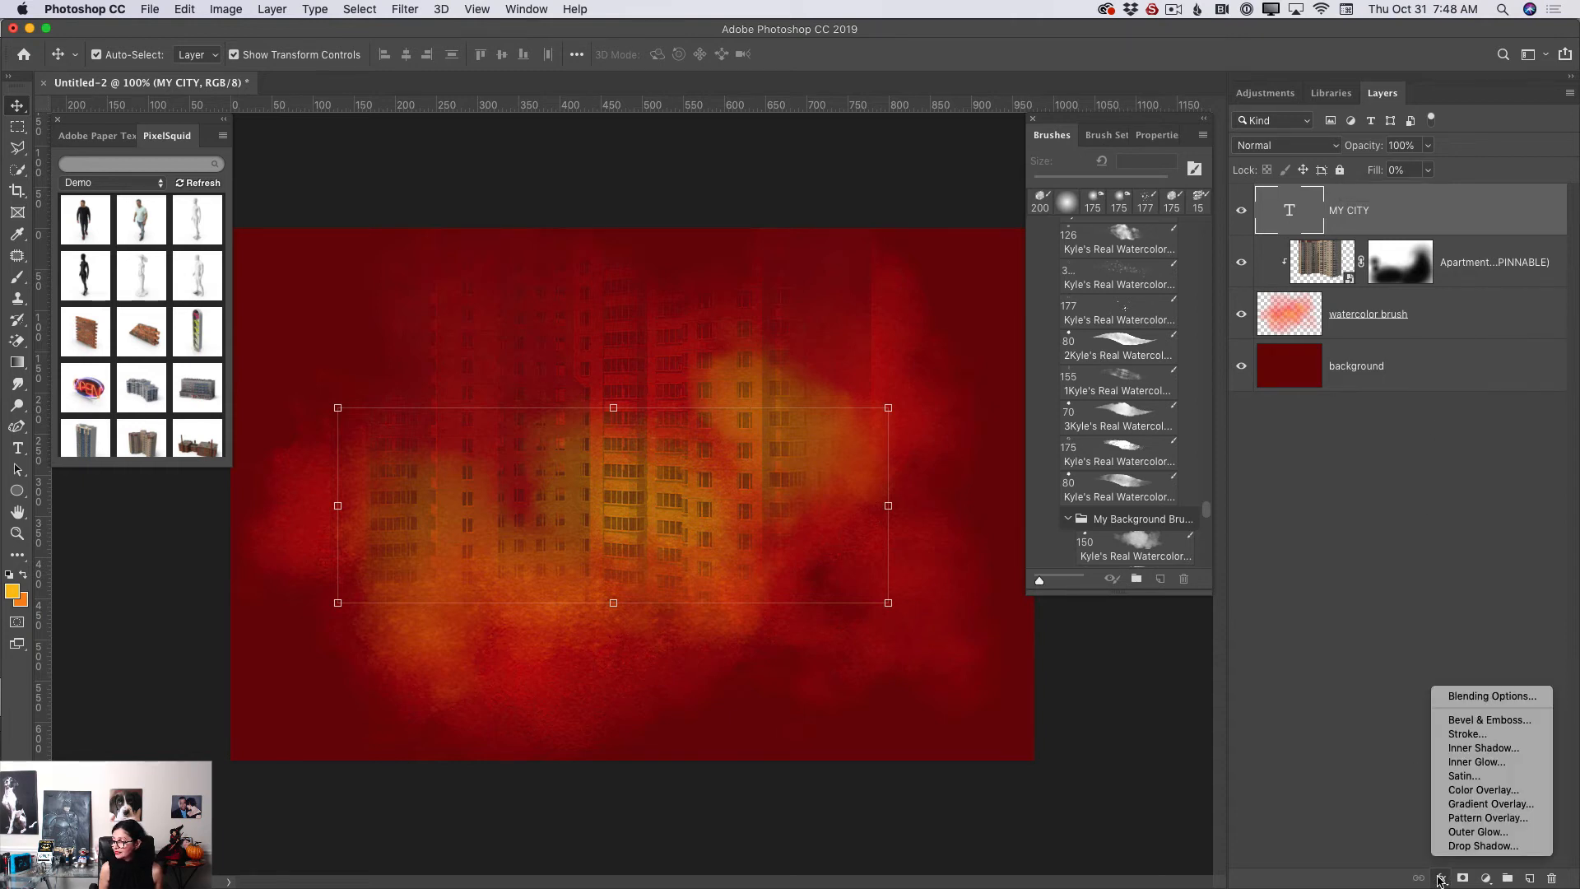
{"action": "left_click", "coordinate": [1470, 734]}
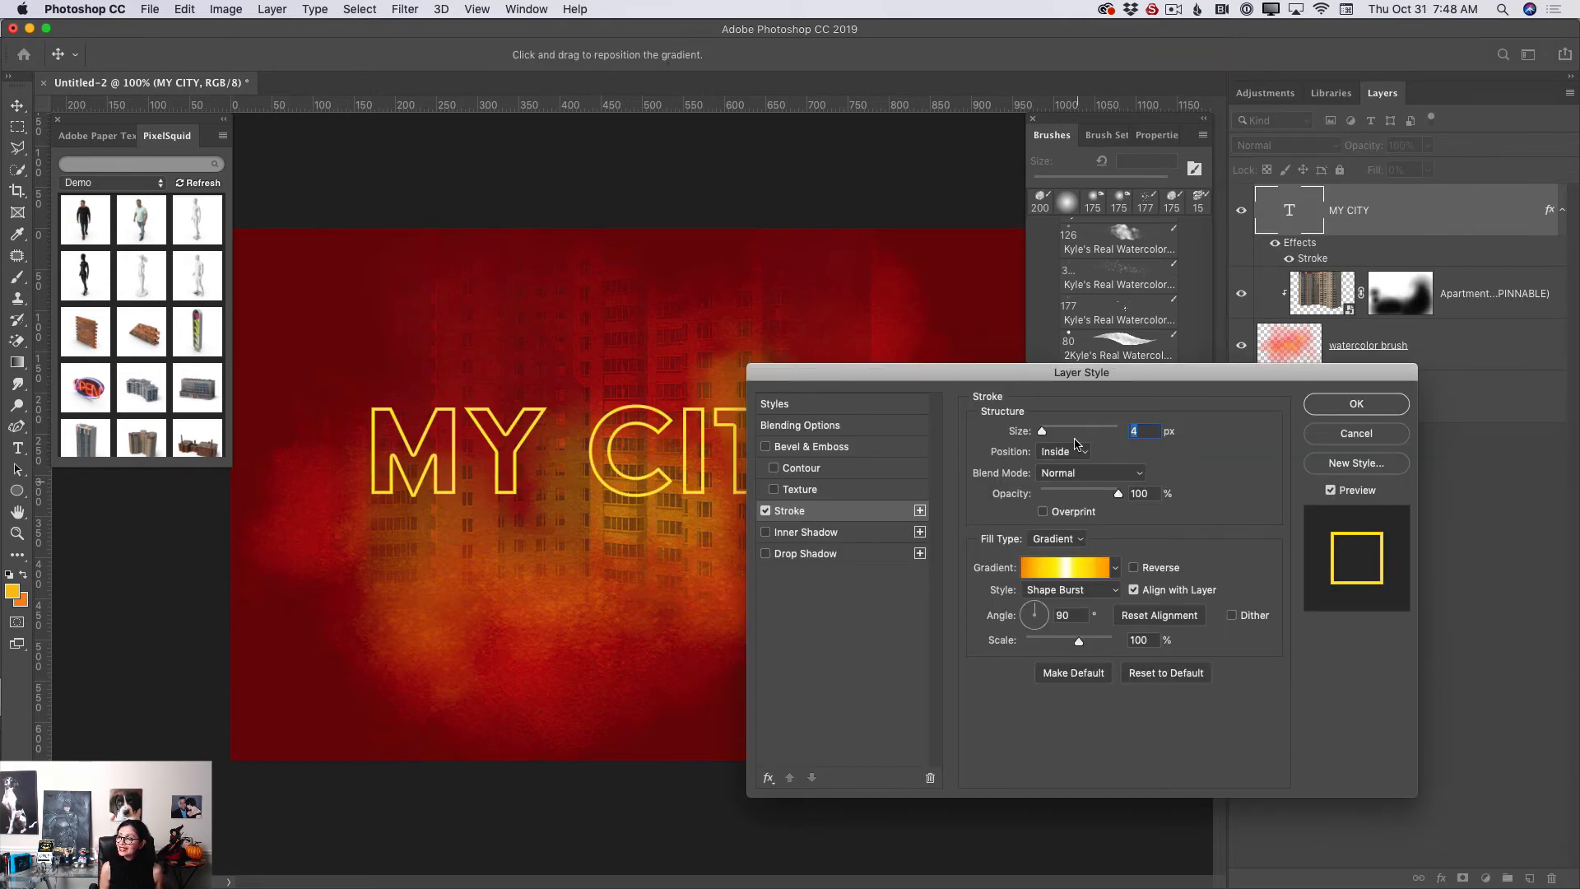
{"action": "left_click_drag", "start_coordinate": [1027, 367], "coordinate": [1127, 322]}
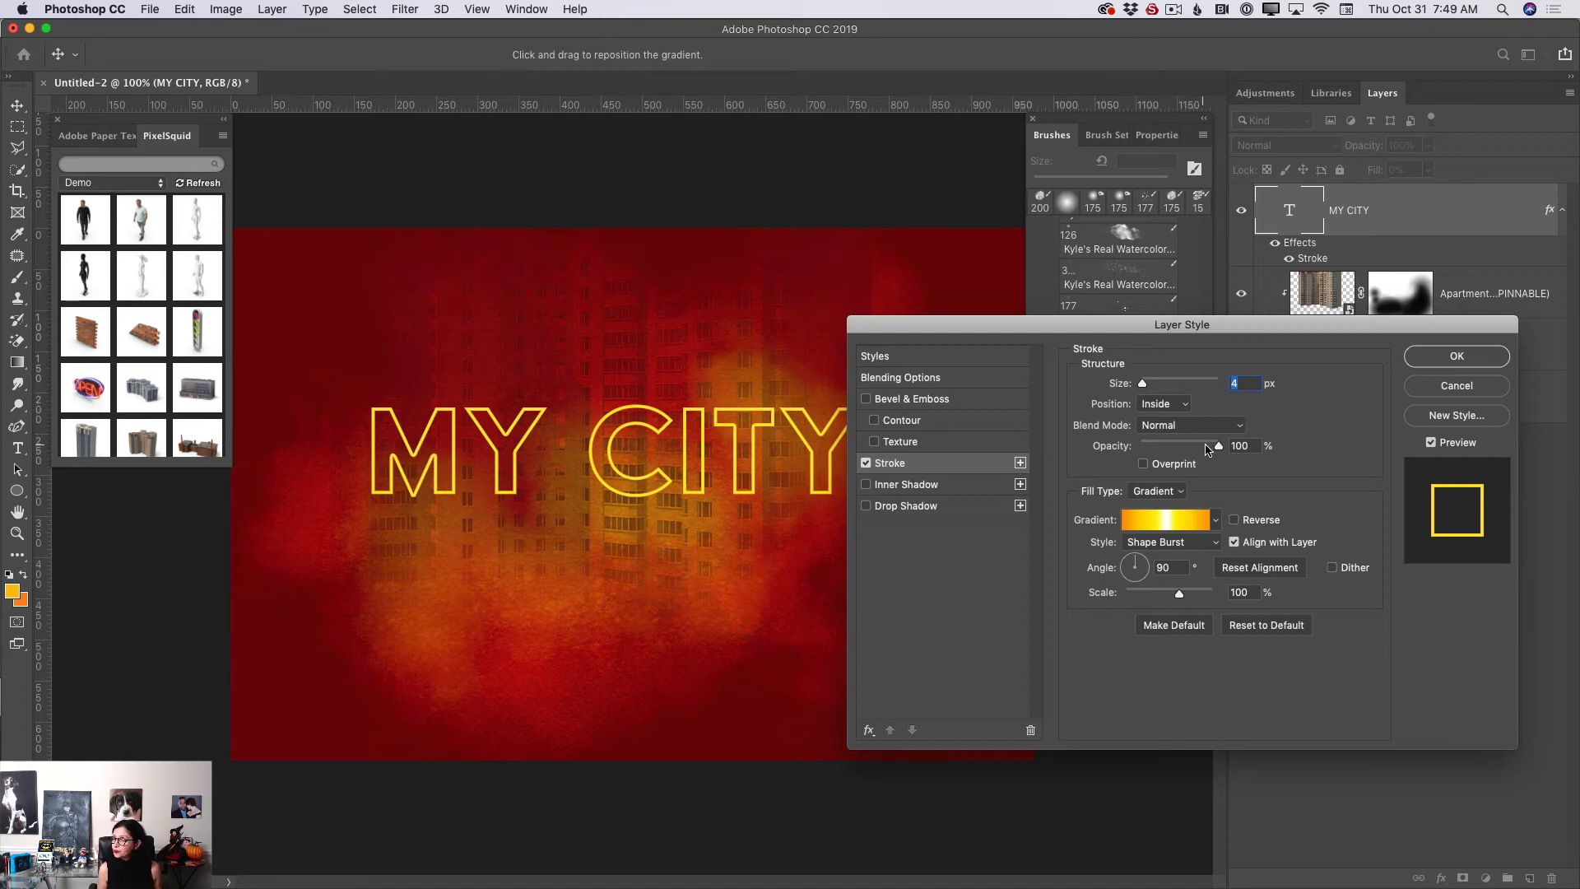
{"action": "left_click_drag", "start_coordinate": [1220, 446], "coordinate": [1185, 445]}
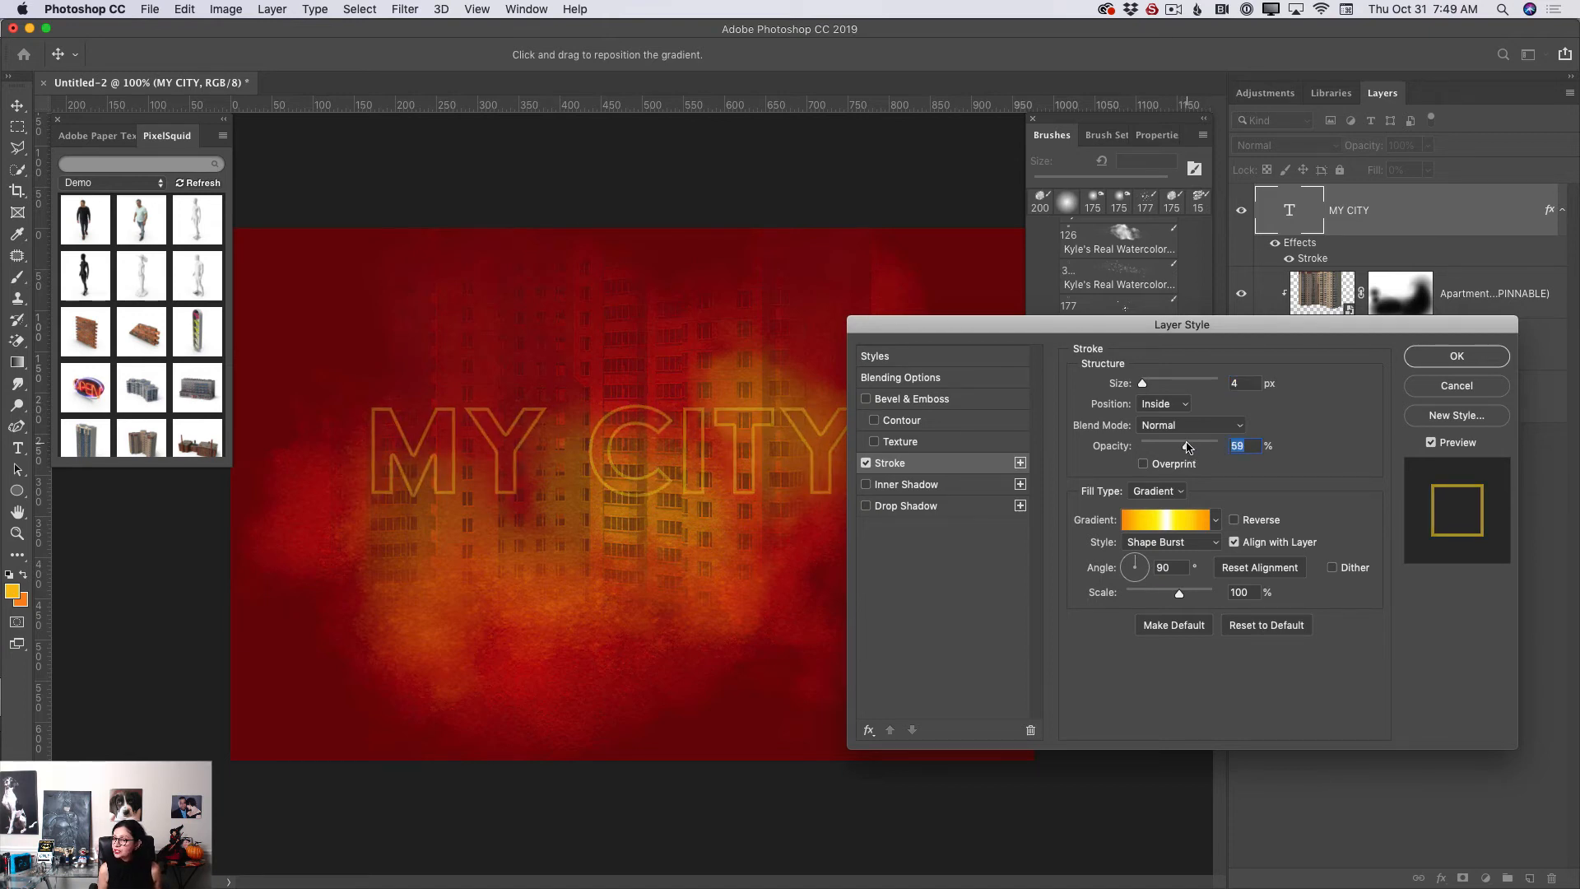
{"action": "left_click_drag", "start_coordinate": [1185, 446], "coordinate": [1196, 447]}
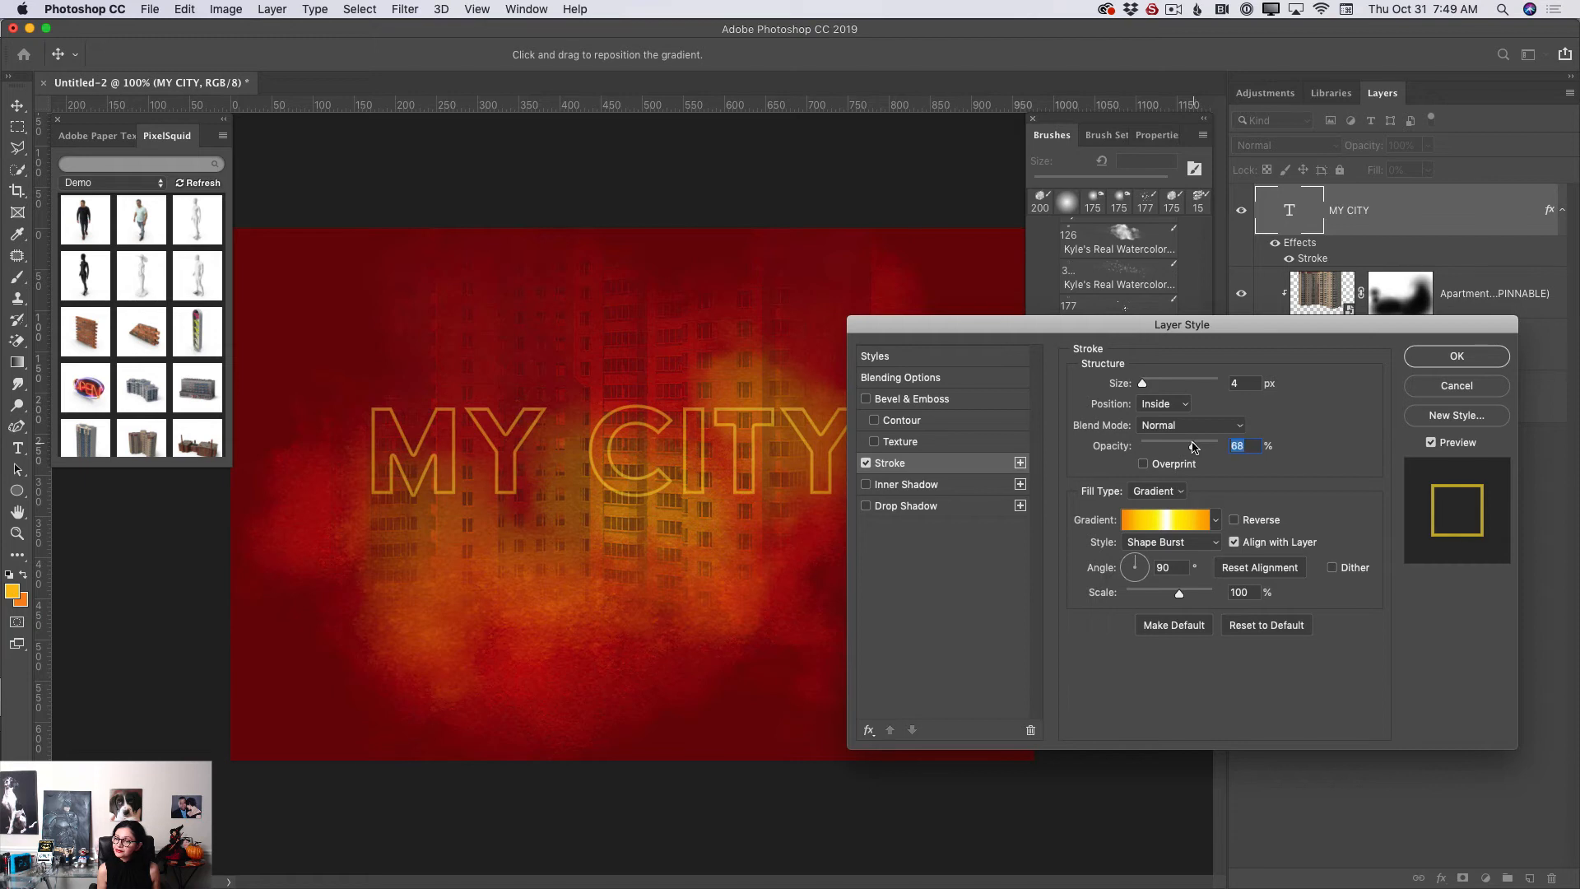
Give the stroke a striped gold-and-white gradient at 70% opacity, and move the MY CITY text slightly lower over the building.
{"action": "left_click", "coordinate": [1216, 519]}
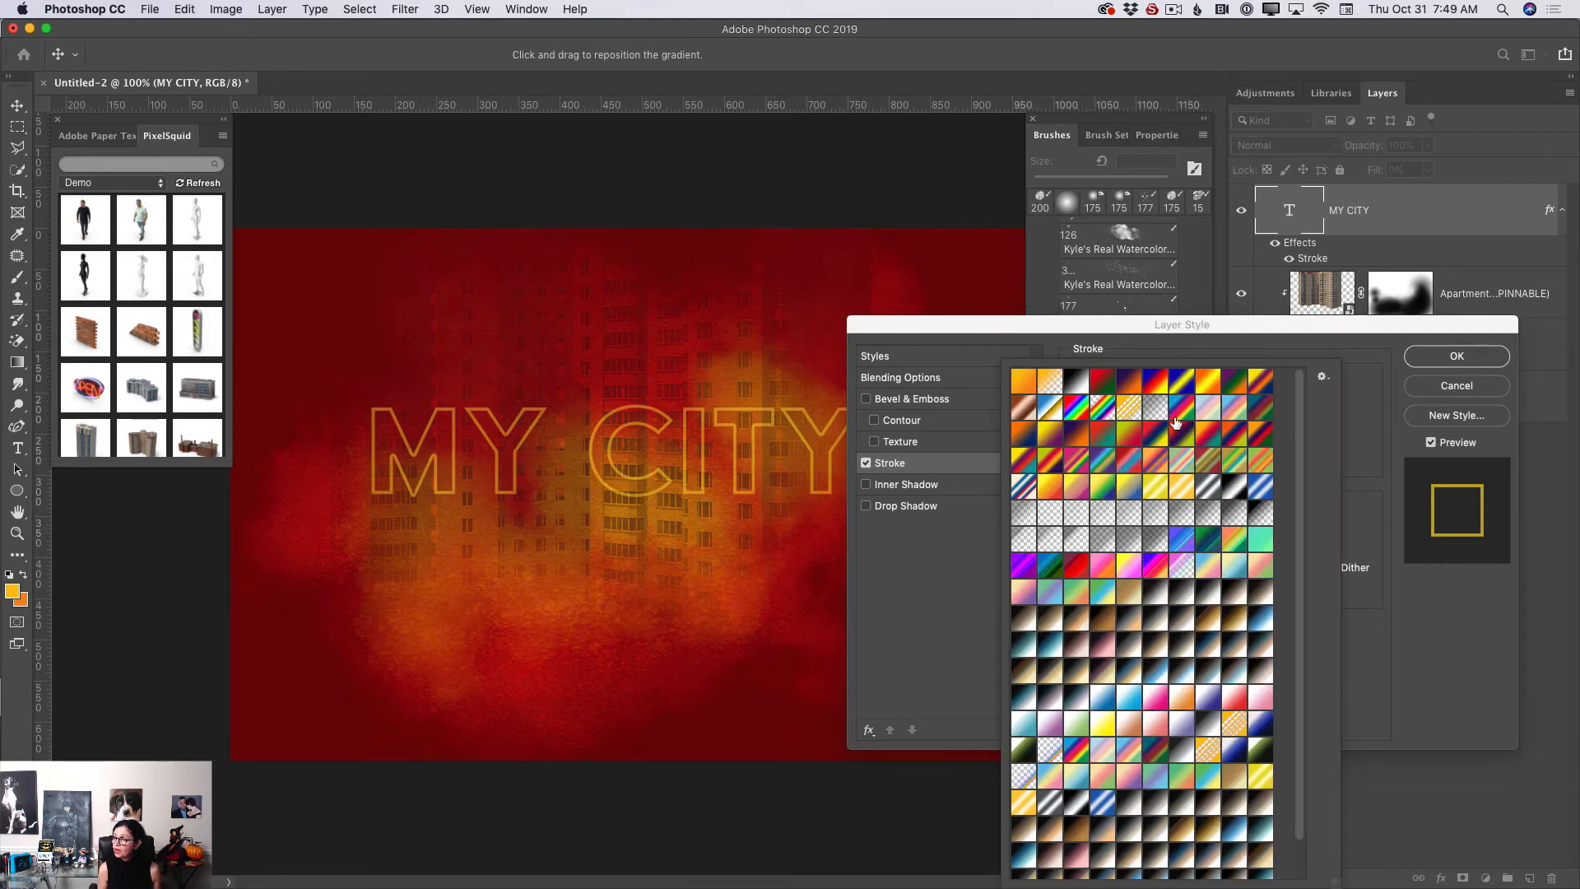
{"action": "left_click", "coordinate": [1183, 491]}
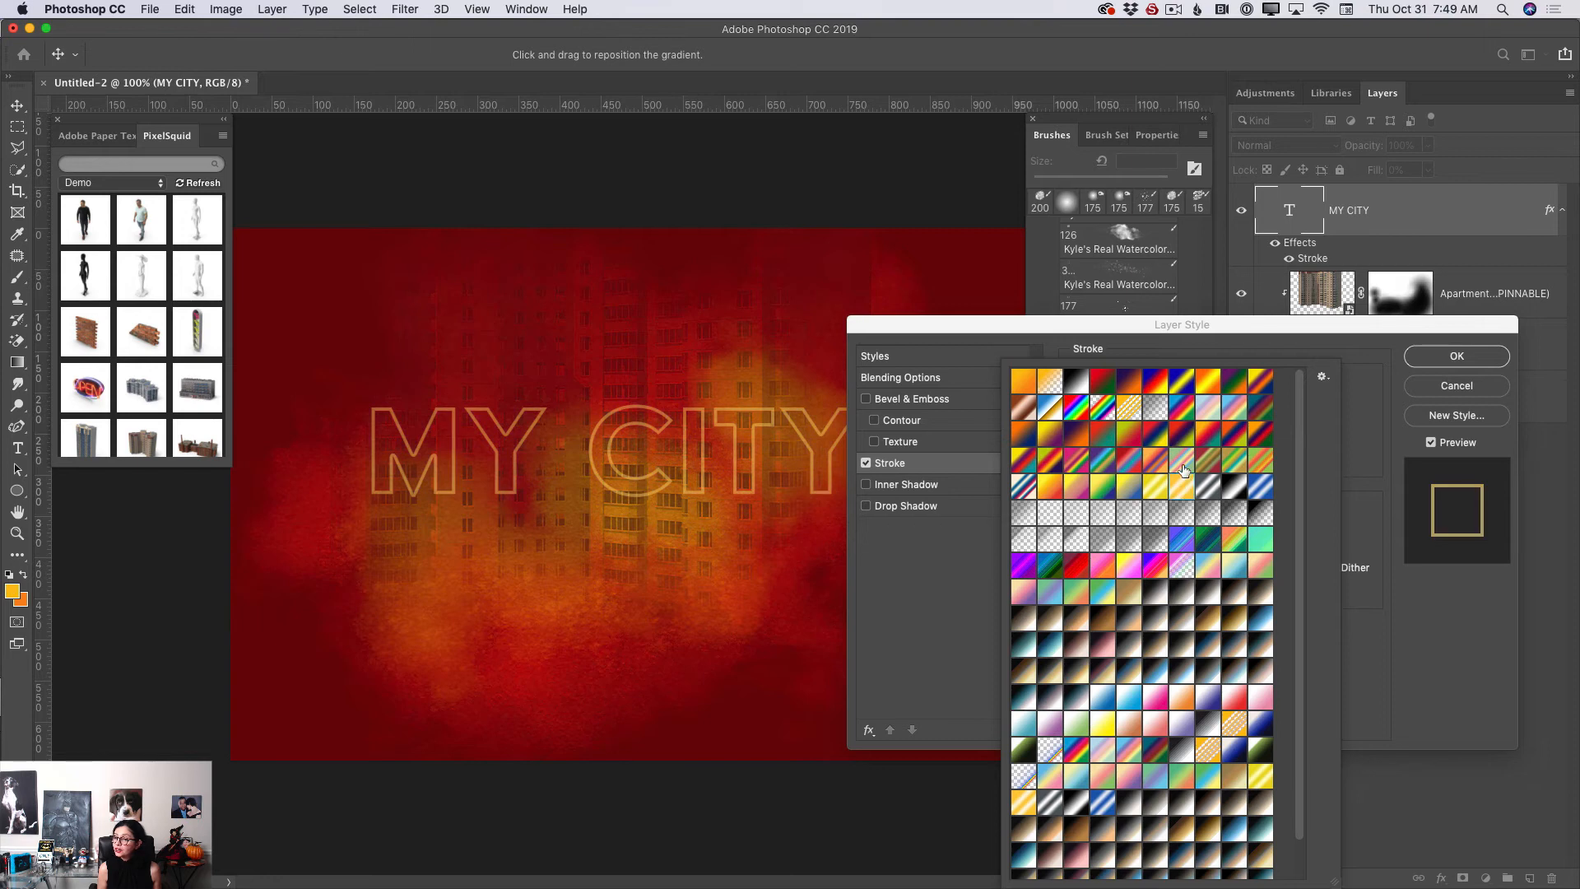
{"action": "left_click", "coordinate": [1357, 409]}
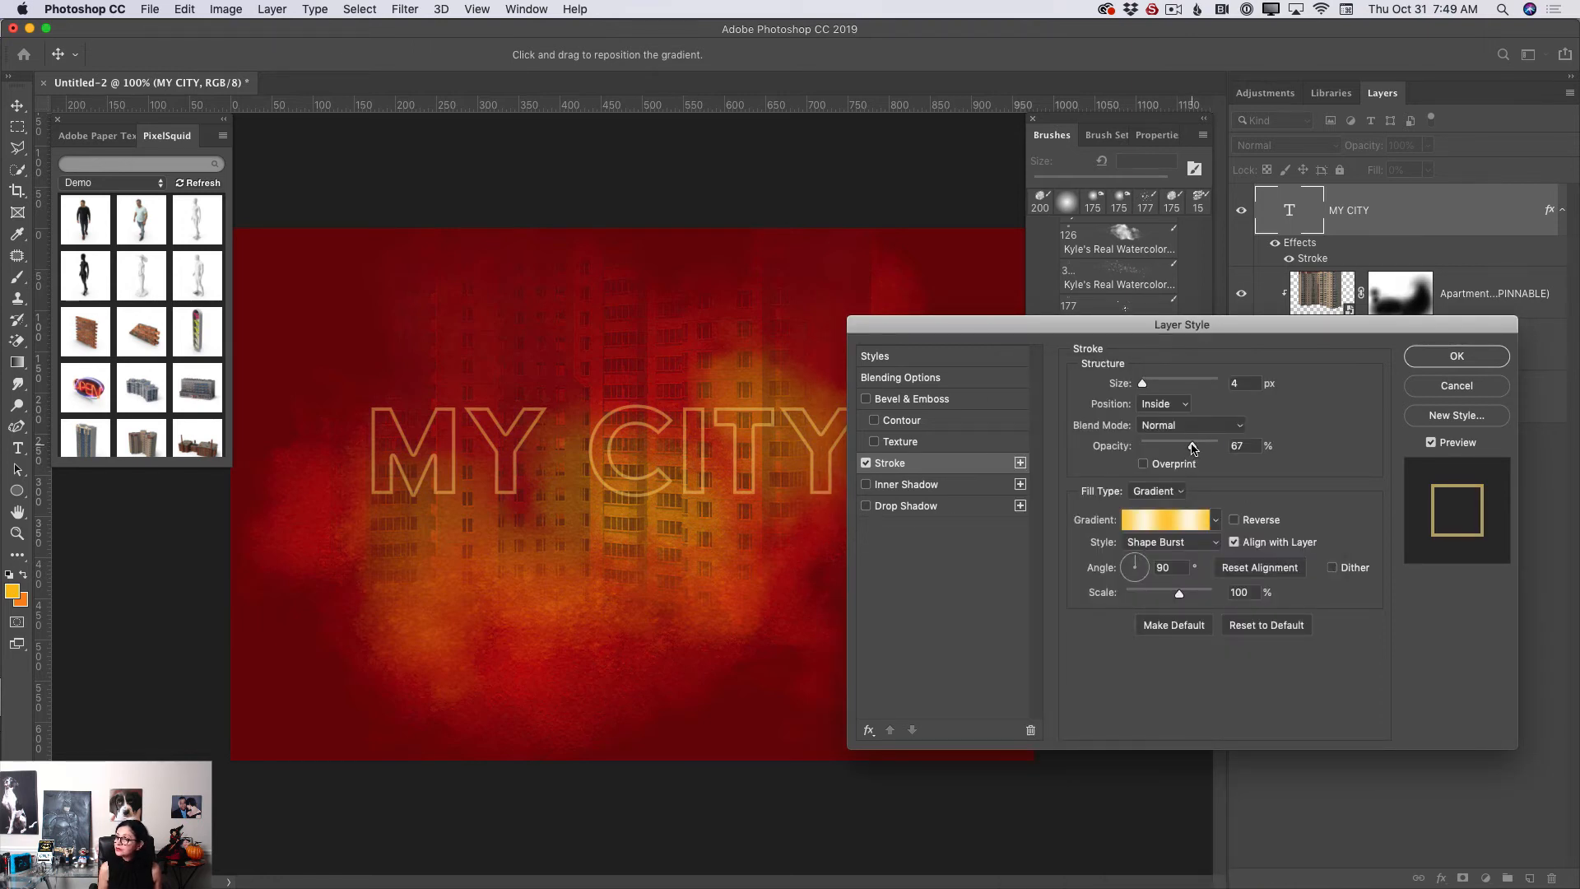
{"action": "mouse_move", "coordinate": [1194, 447]}
{"action": "left_mouse_down"}
{"action": "mouse_move", "coordinate": [1214, 447]}
{"action": "mouse_move", "coordinate": [1196, 452]}
{"action": "left_mouse_up"}
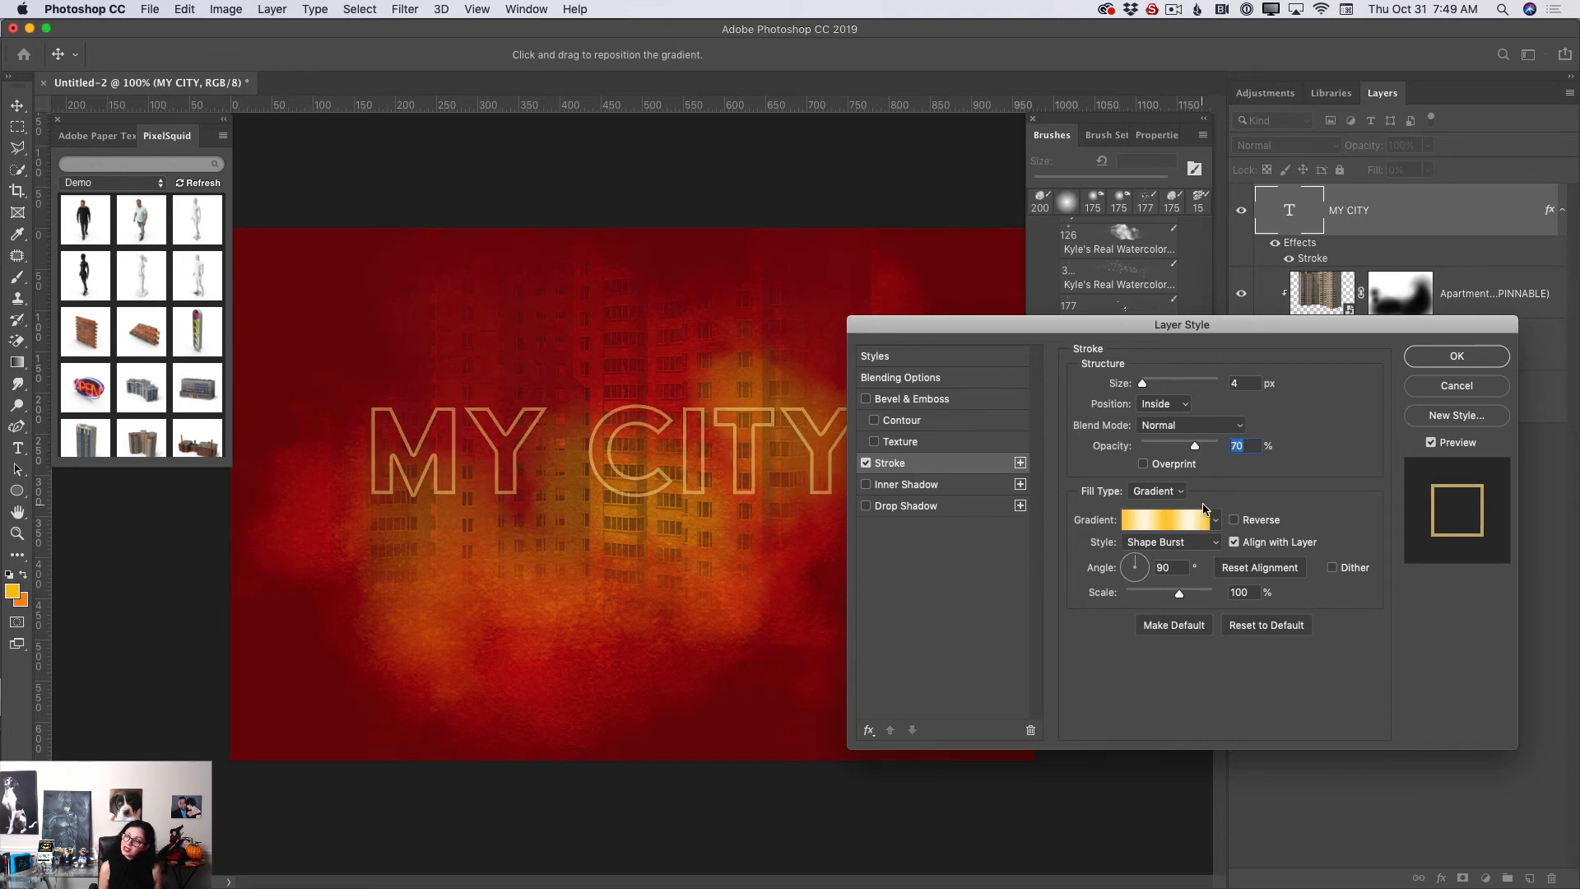
{"action": "left_click", "coordinate": [1453, 357]}
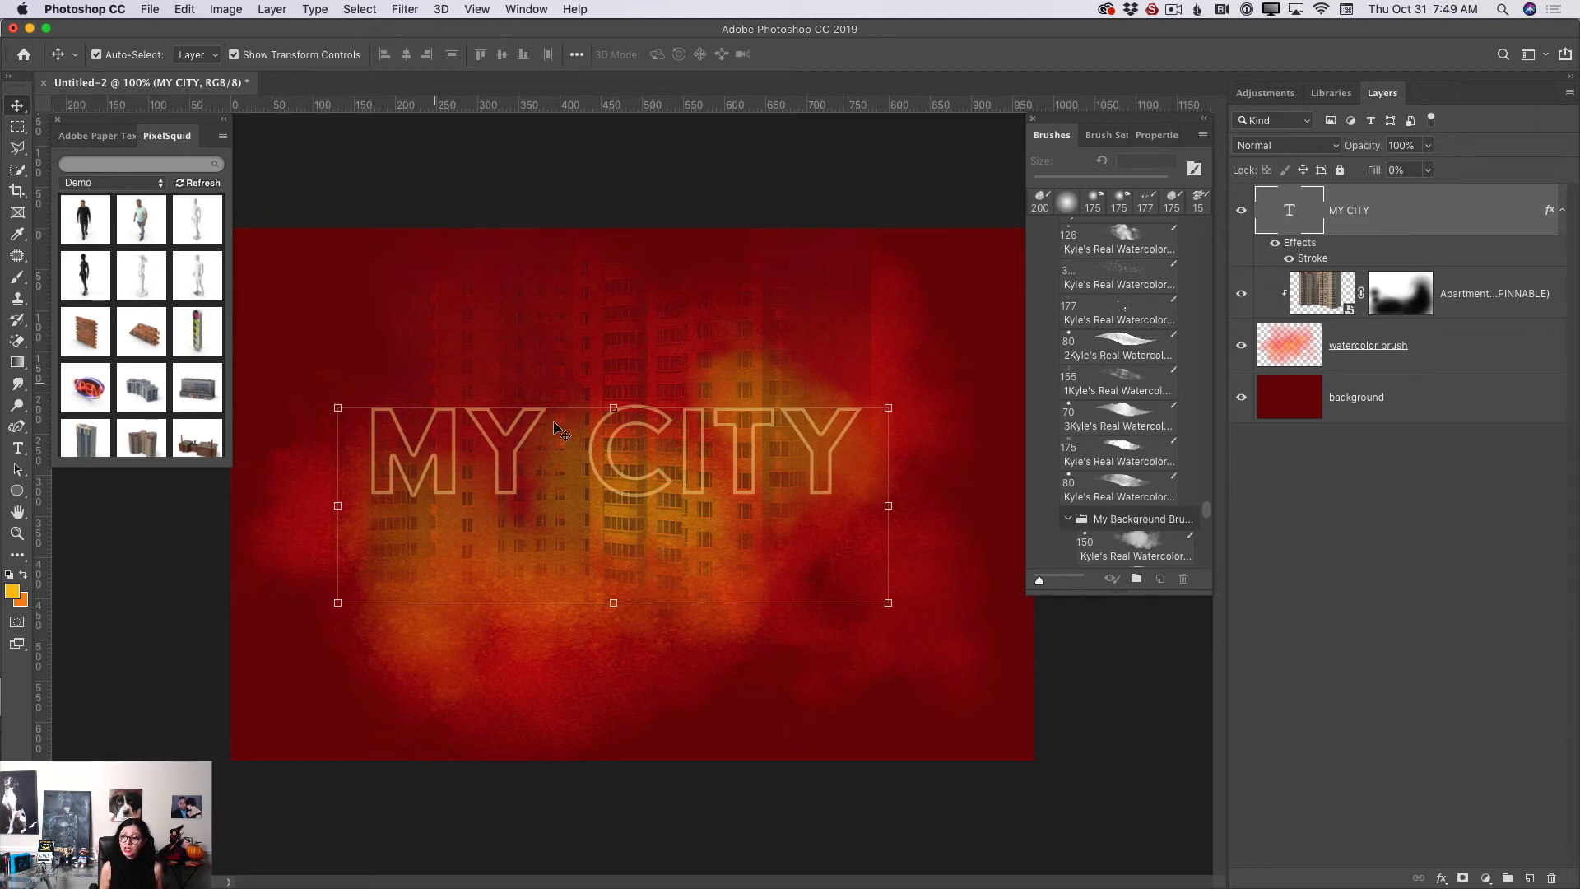
{"action": "mouse_move", "coordinate": [647, 440]}
{"action": "left_mouse_down"}
{"action": "mouse_move", "coordinate": [694, 424]}
{"action": "mouse_move", "coordinate": [674, 480]}
{"action": "mouse_move", "coordinate": [694, 408]}
{"action": "mouse_move", "coordinate": [666, 439]}
{"action": "mouse_move", "coordinate": [674, 487]}
{"action": "mouse_move", "coordinate": [660, 421]}
{"action": "mouse_move", "coordinate": [653, 451]}
{"action": "left_mouse_up"}
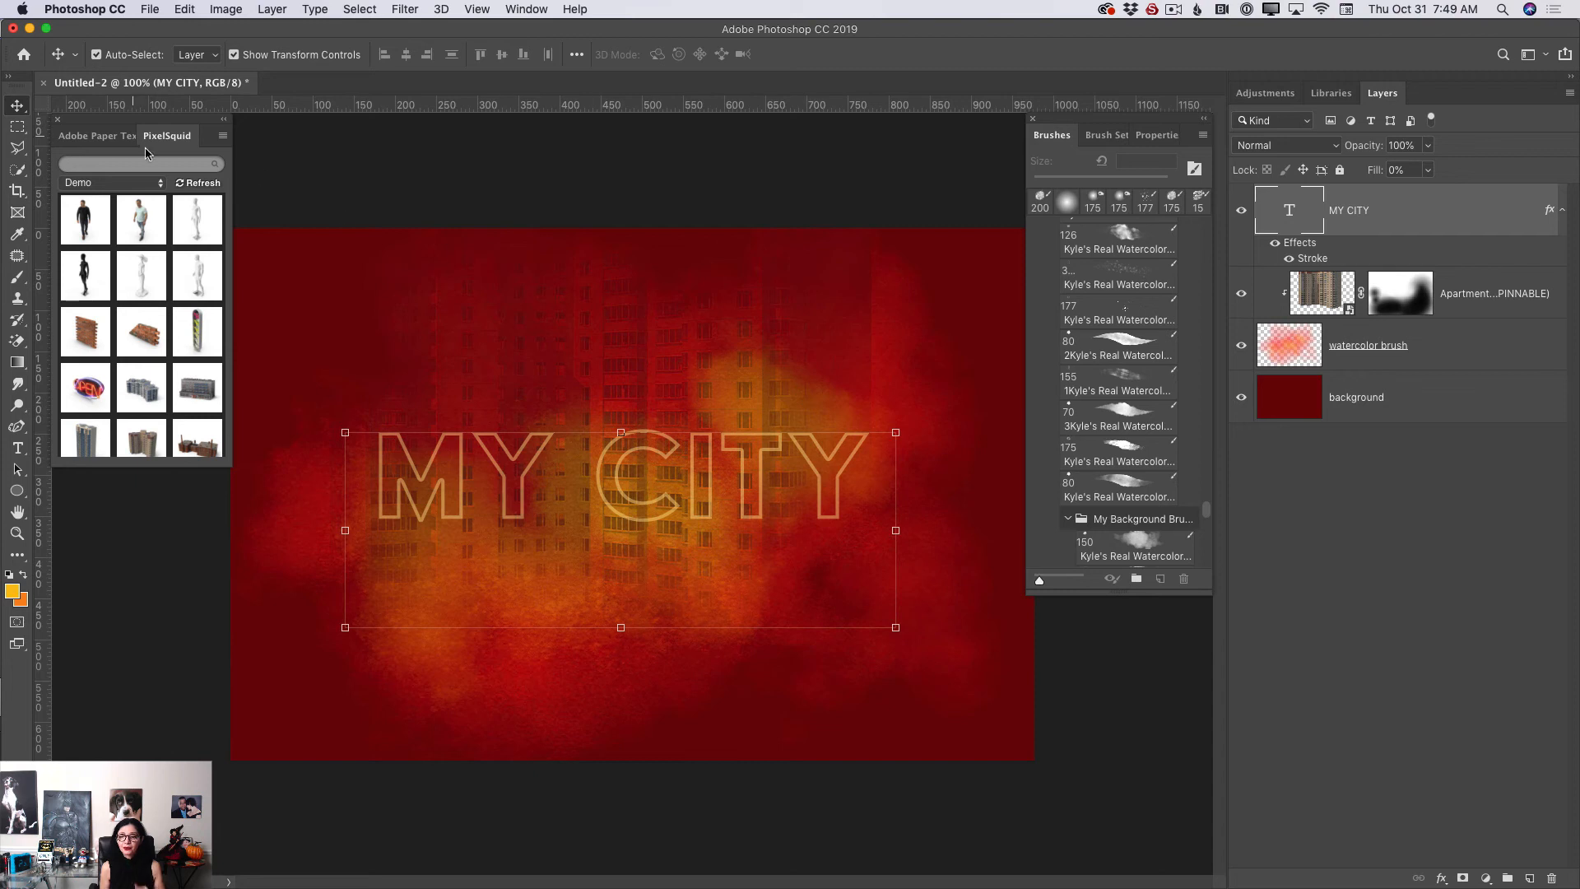
Add the Labyrinth texture from Adobe Paper Texture Pro above the MY CITY layer in Overlay blend mode.
{"action": "left_click", "coordinate": [85, 136]}
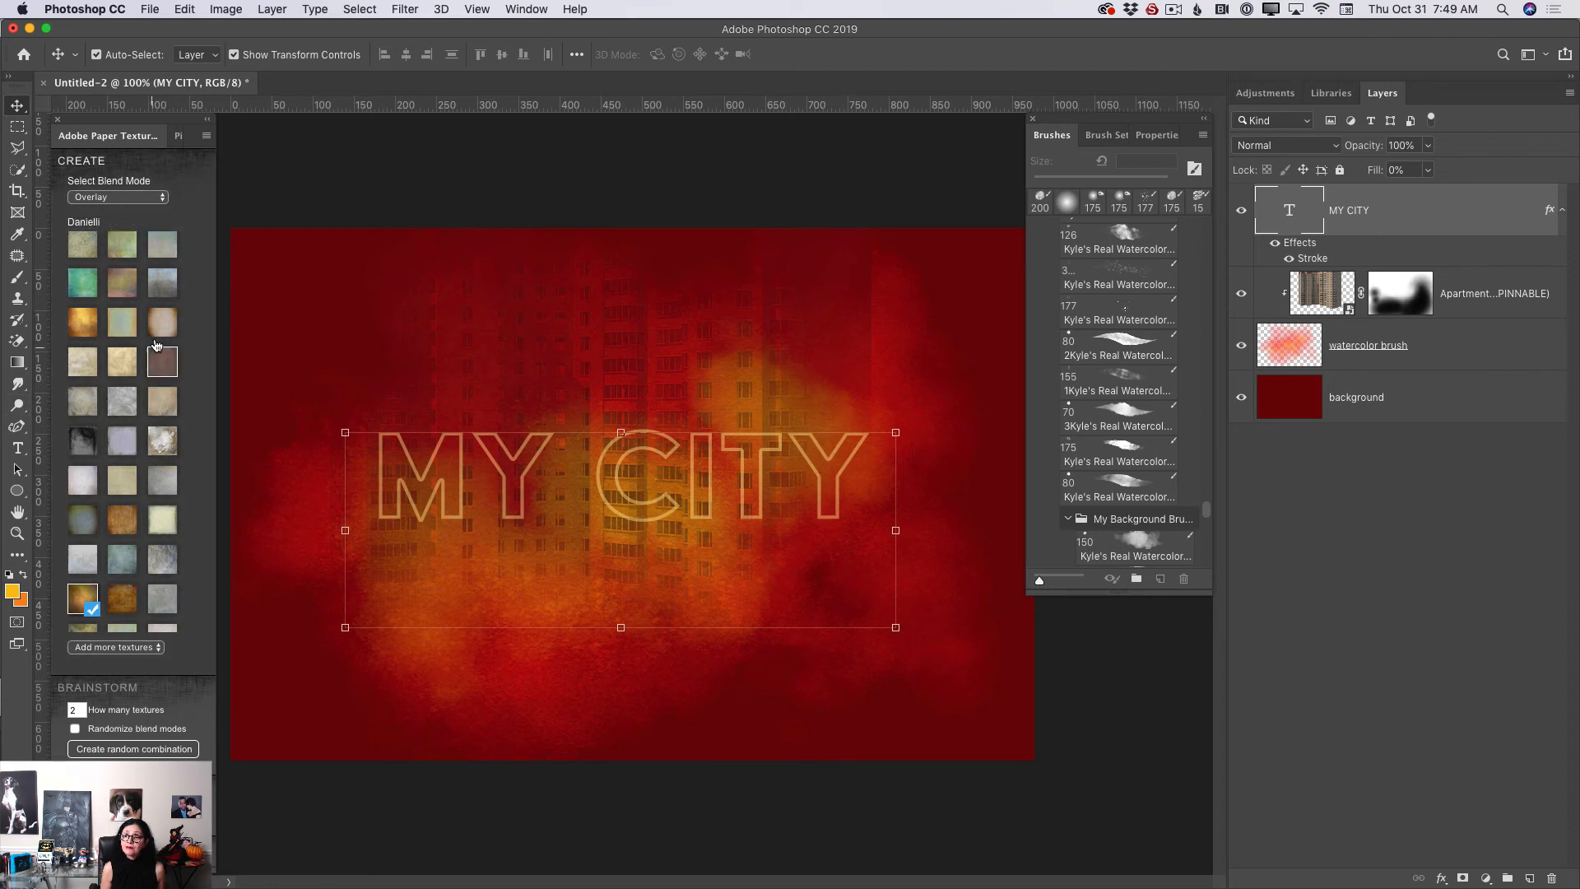
{"action": "scroll", "coordinate": [129, 346], "scroll_direction": "down", "scroll_amount": 5}
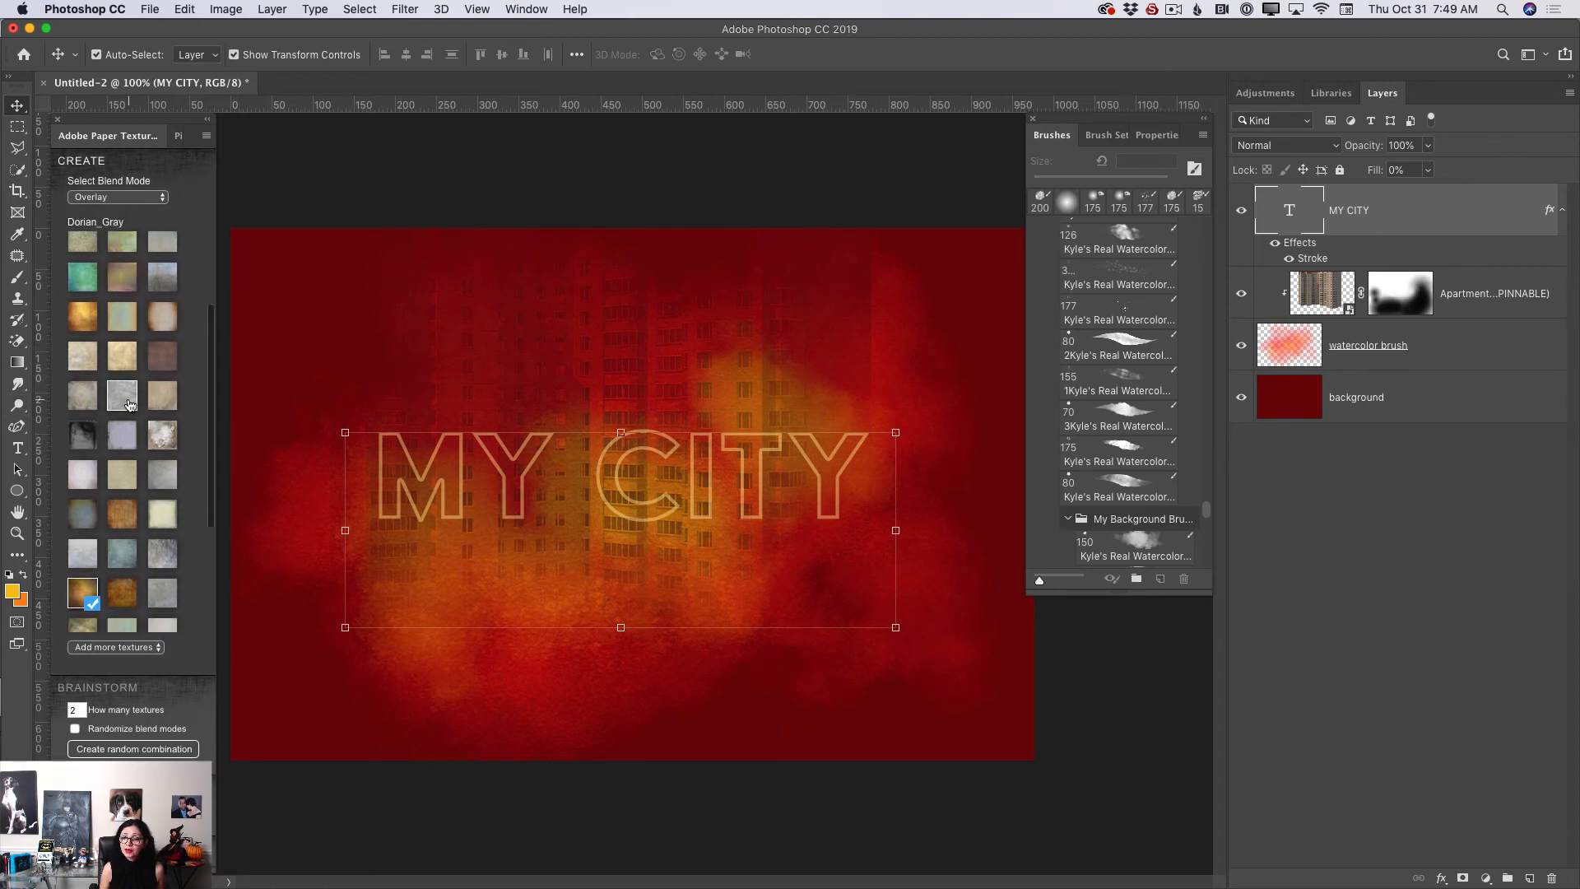
{"action": "scroll", "coordinate": [129, 404], "scroll_direction": "up", "scroll_amount": 6}
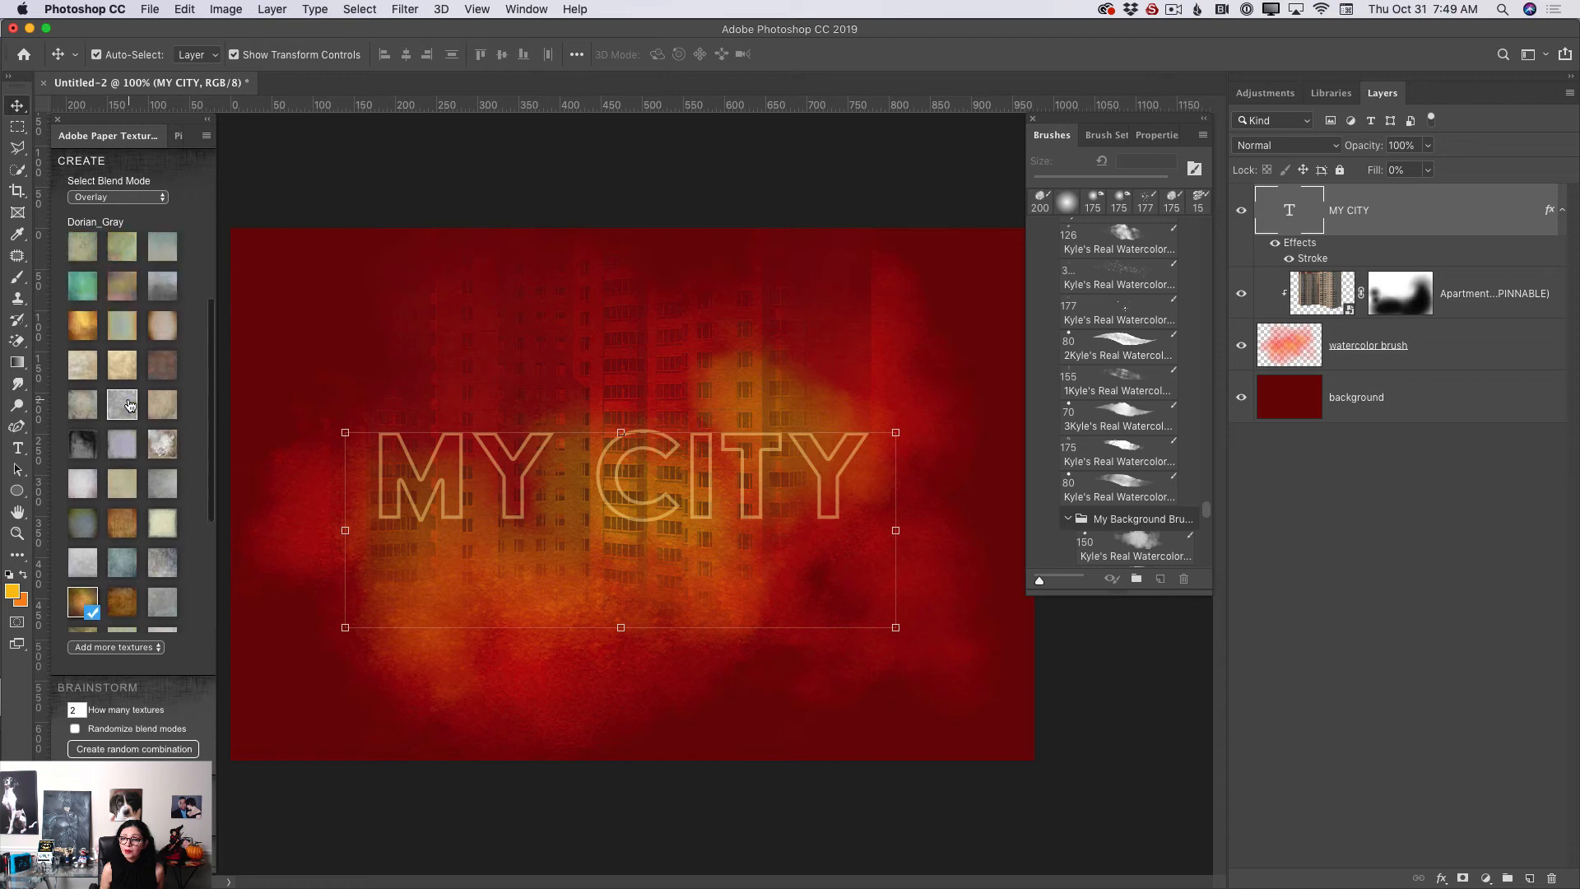
{"action": "scroll", "coordinate": [129, 404], "scroll_direction": "up", "scroll_amount": 2}
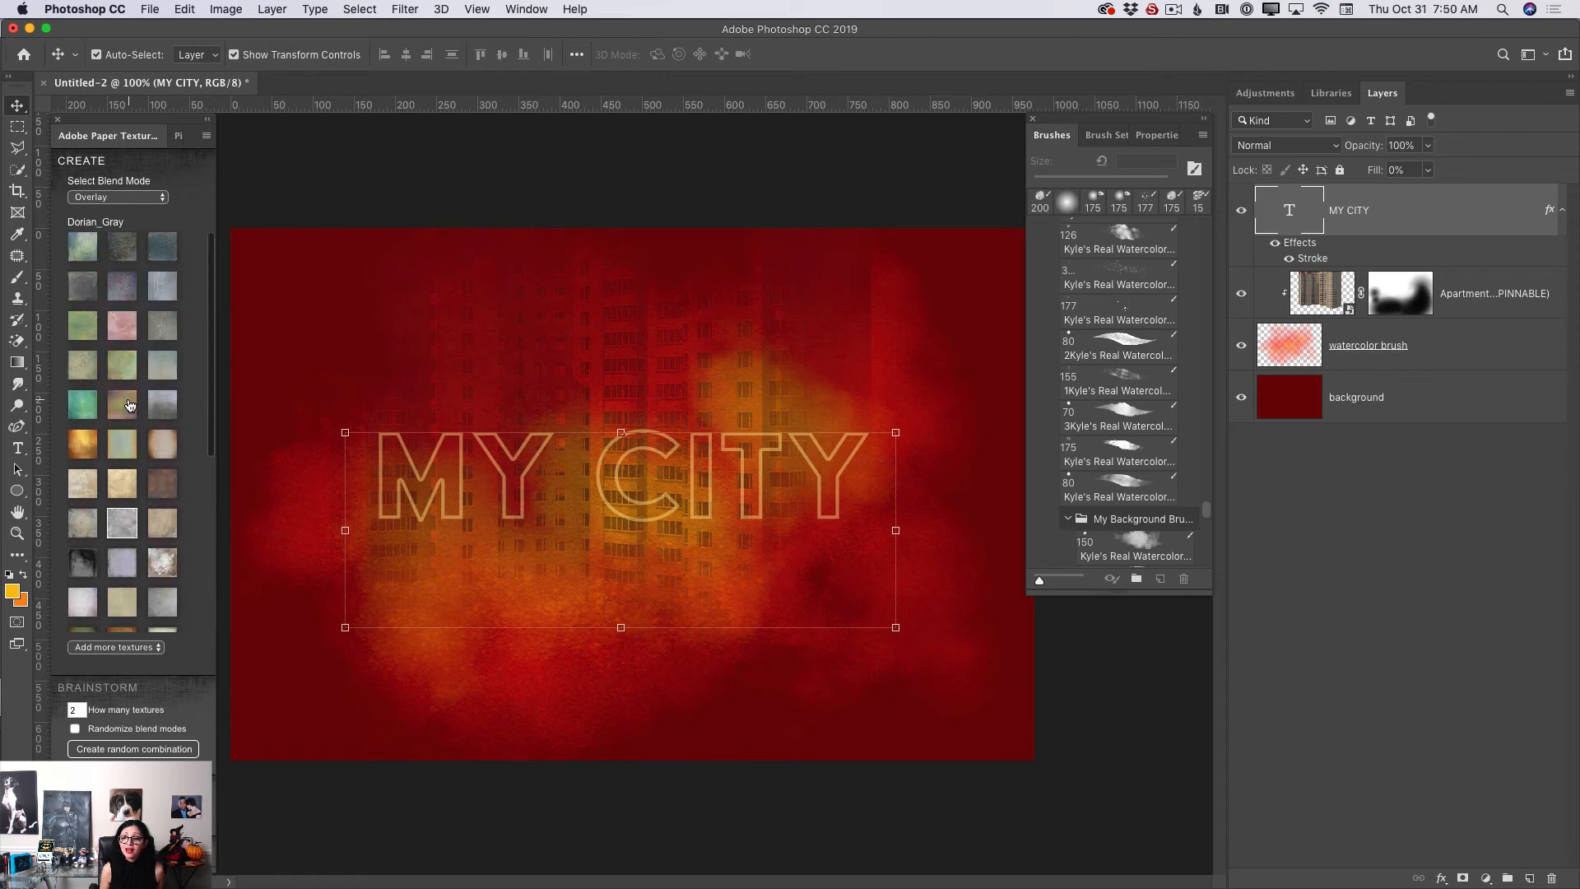
{"action": "scroll", "coordinate": [129, 404], "scroll_direction": "down", "scroll_amount": 5}
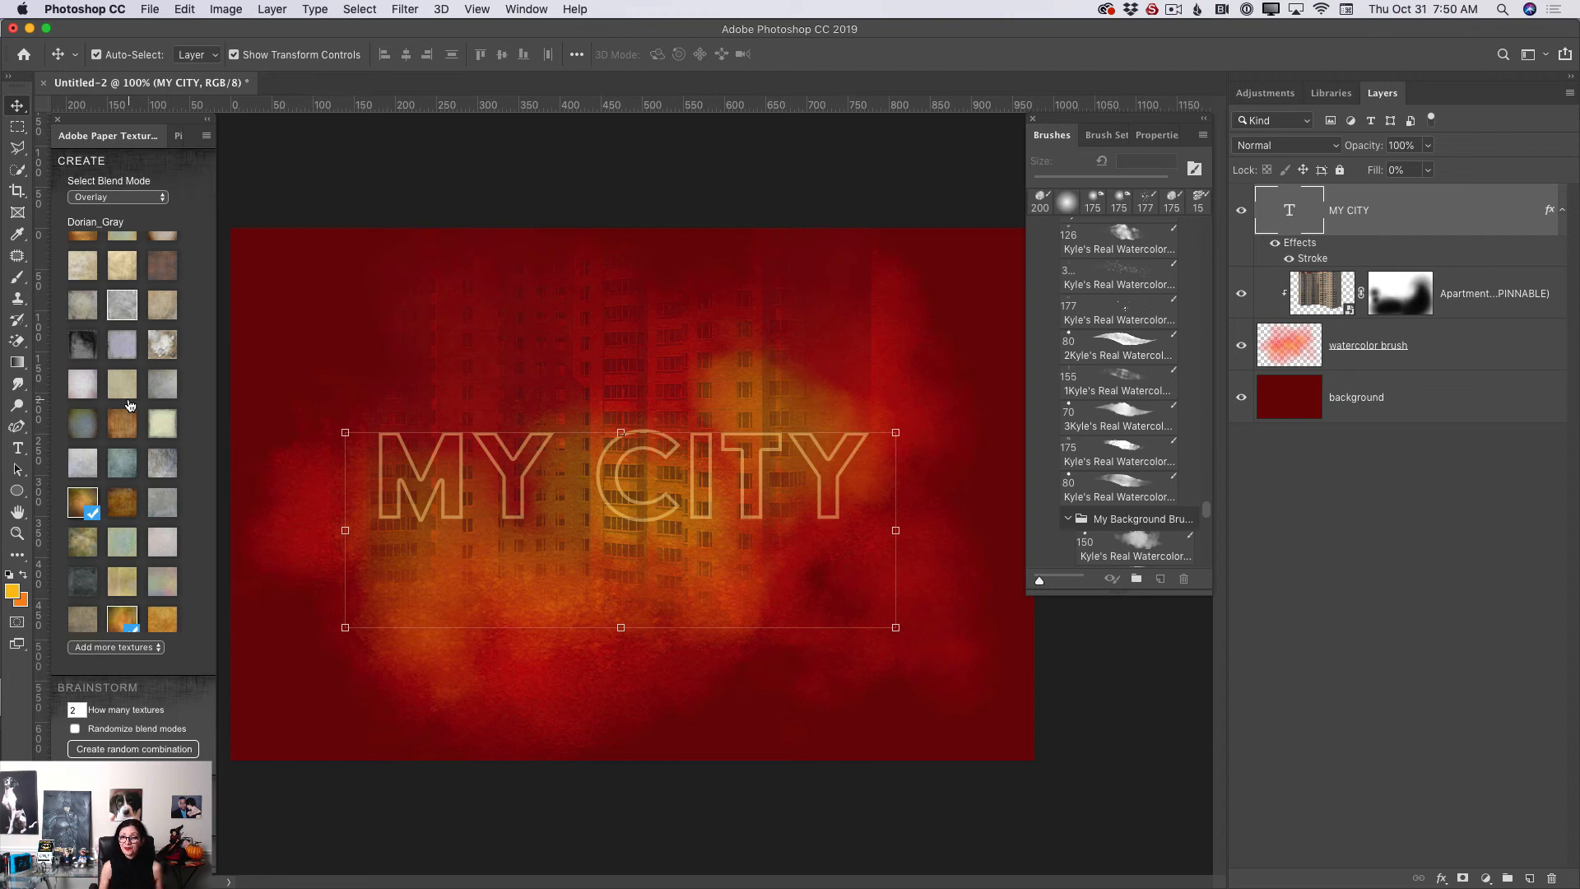
{"action": "left_click", "coordinate": [76, 429]}
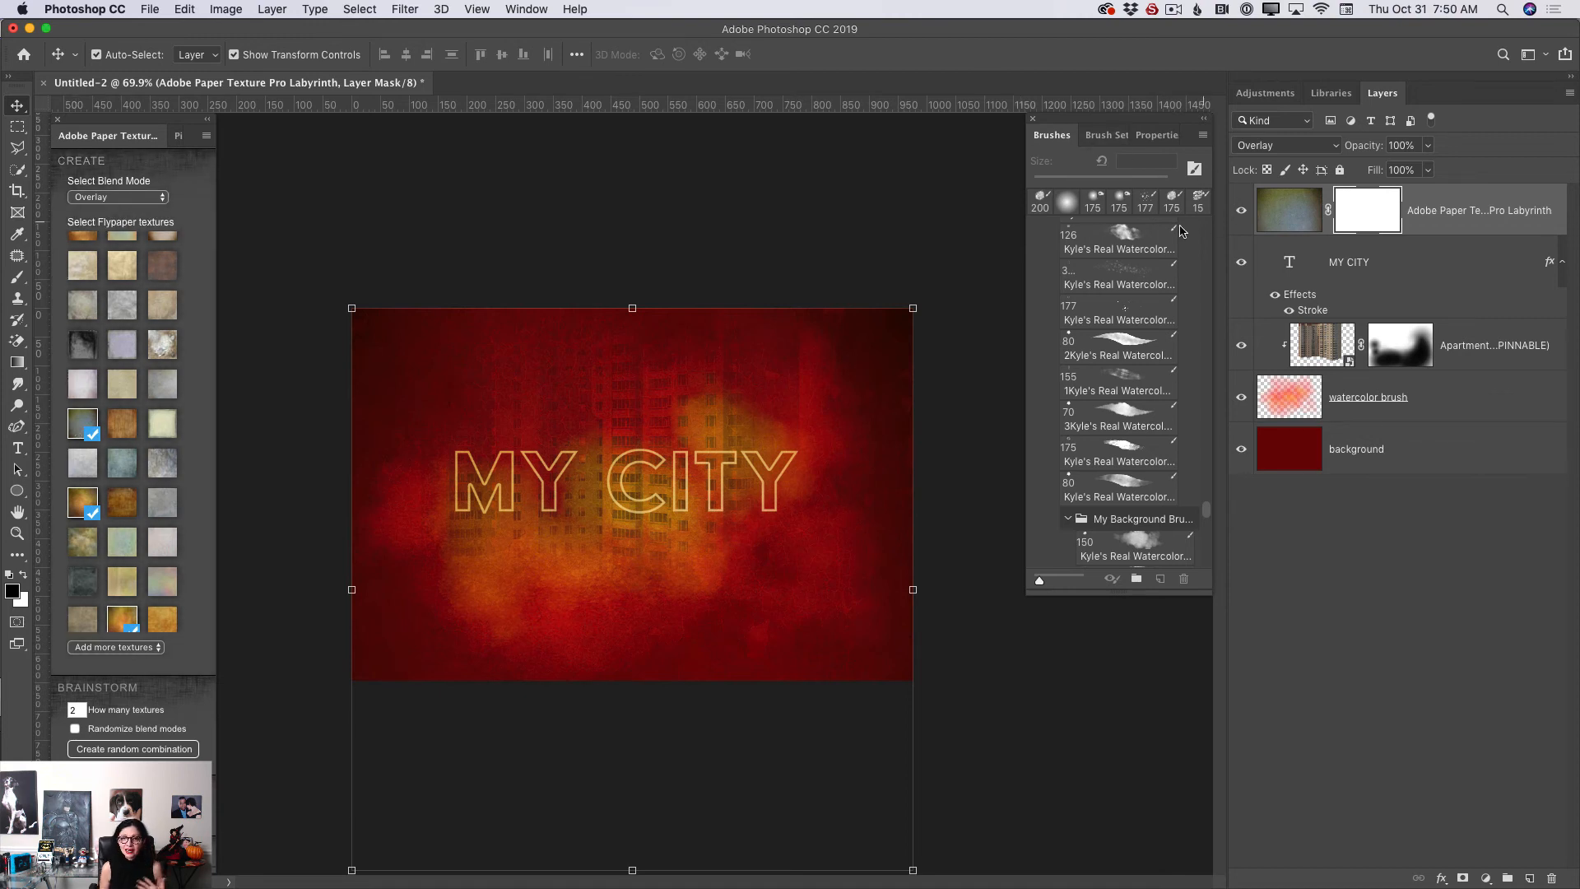
Change the Labyrinth texture layer's blend mode to Color Burn and reduce its opacity to 51%.
{"action": "key", "text": "z"}
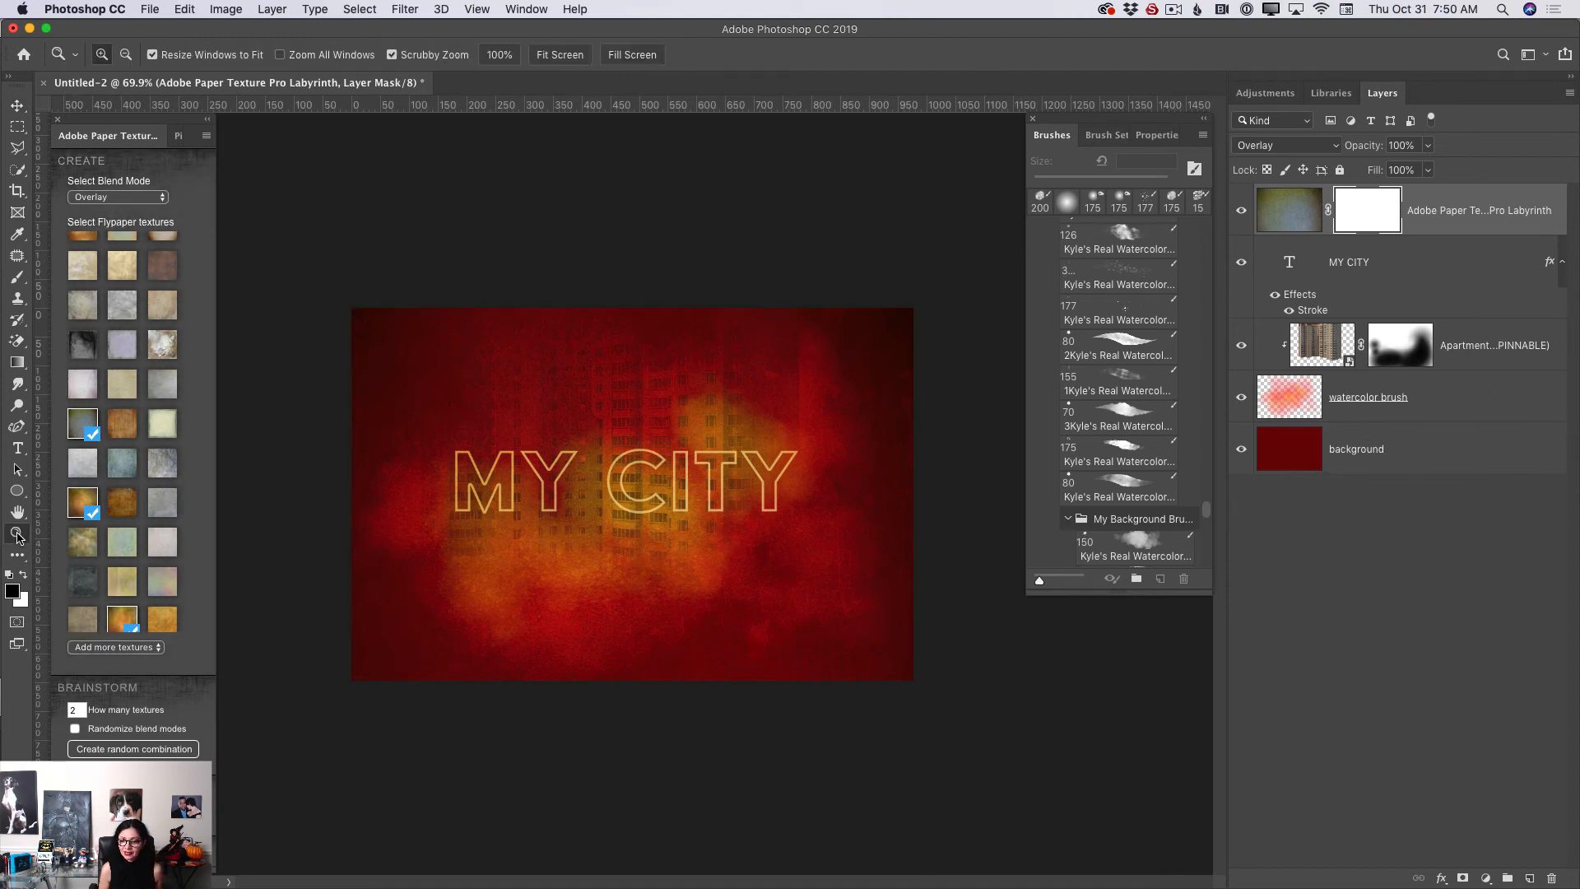
{"action": "left_click_drag", "start_coordinate": [740, 557], "coordinate": [765, 562]}
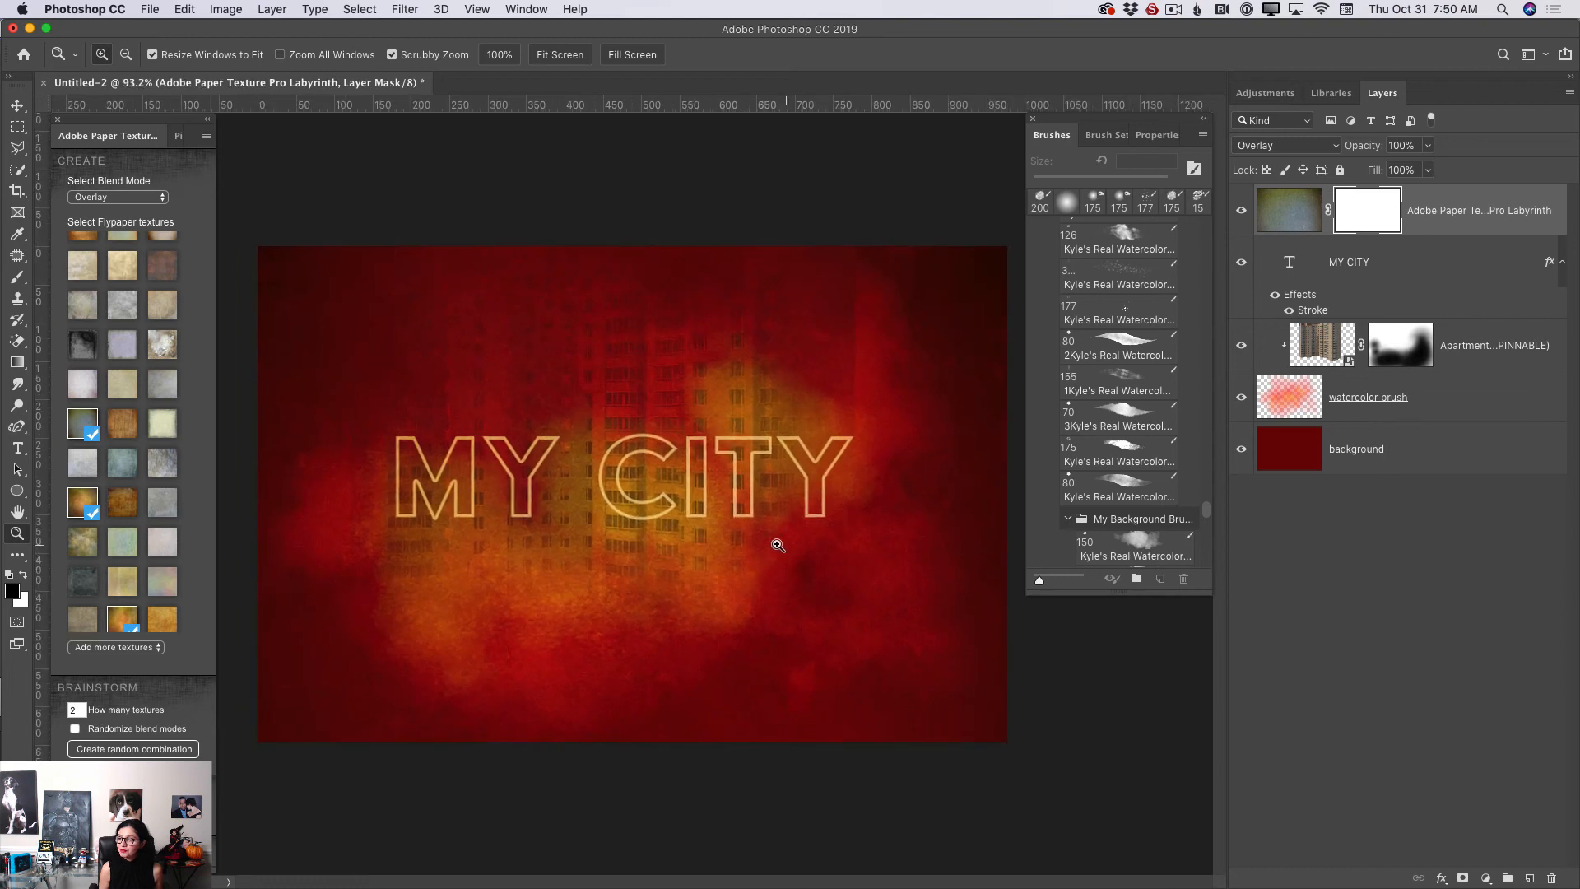
{"action": "left_click", "coordinate": [18, 104]}
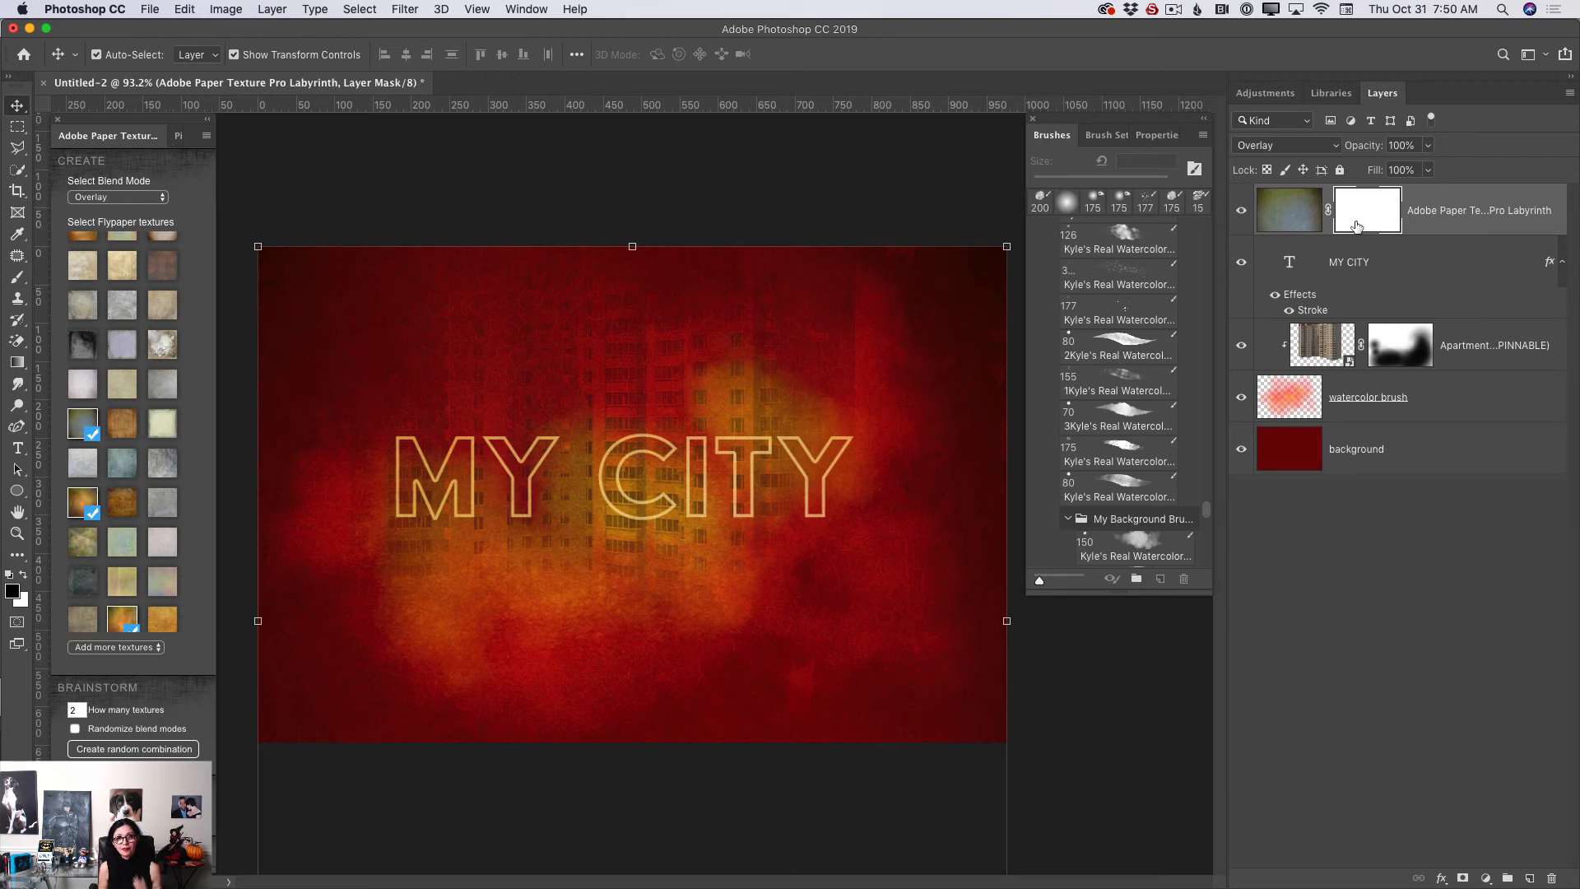
{"action": "left_click", "coordinate": [1312, 143]}
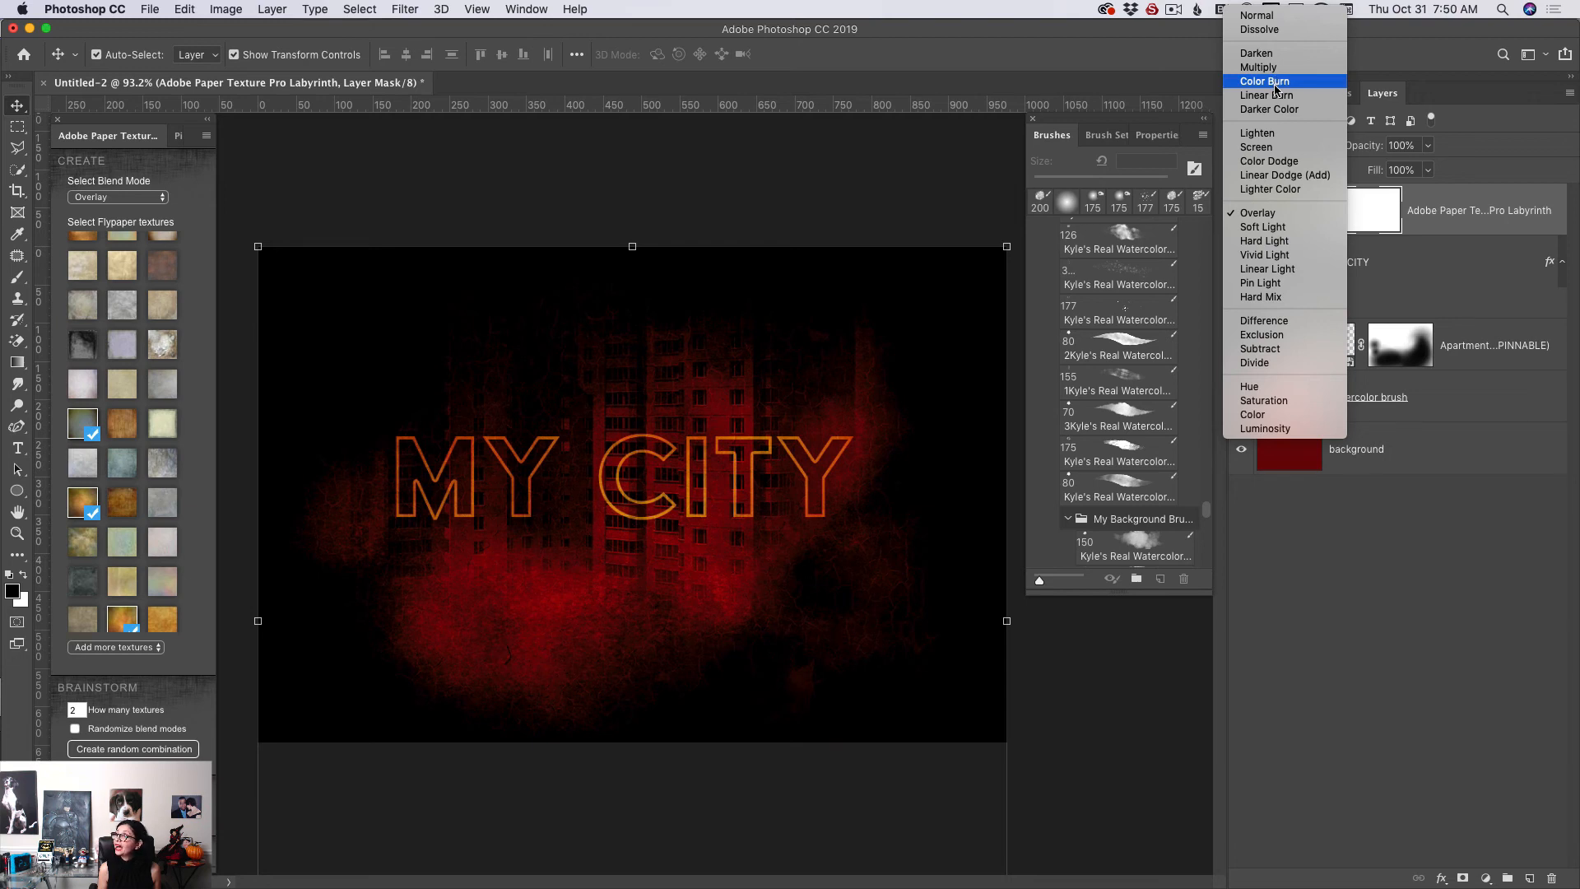
{"action": "left_click", "coordinate": [1280, 83]}
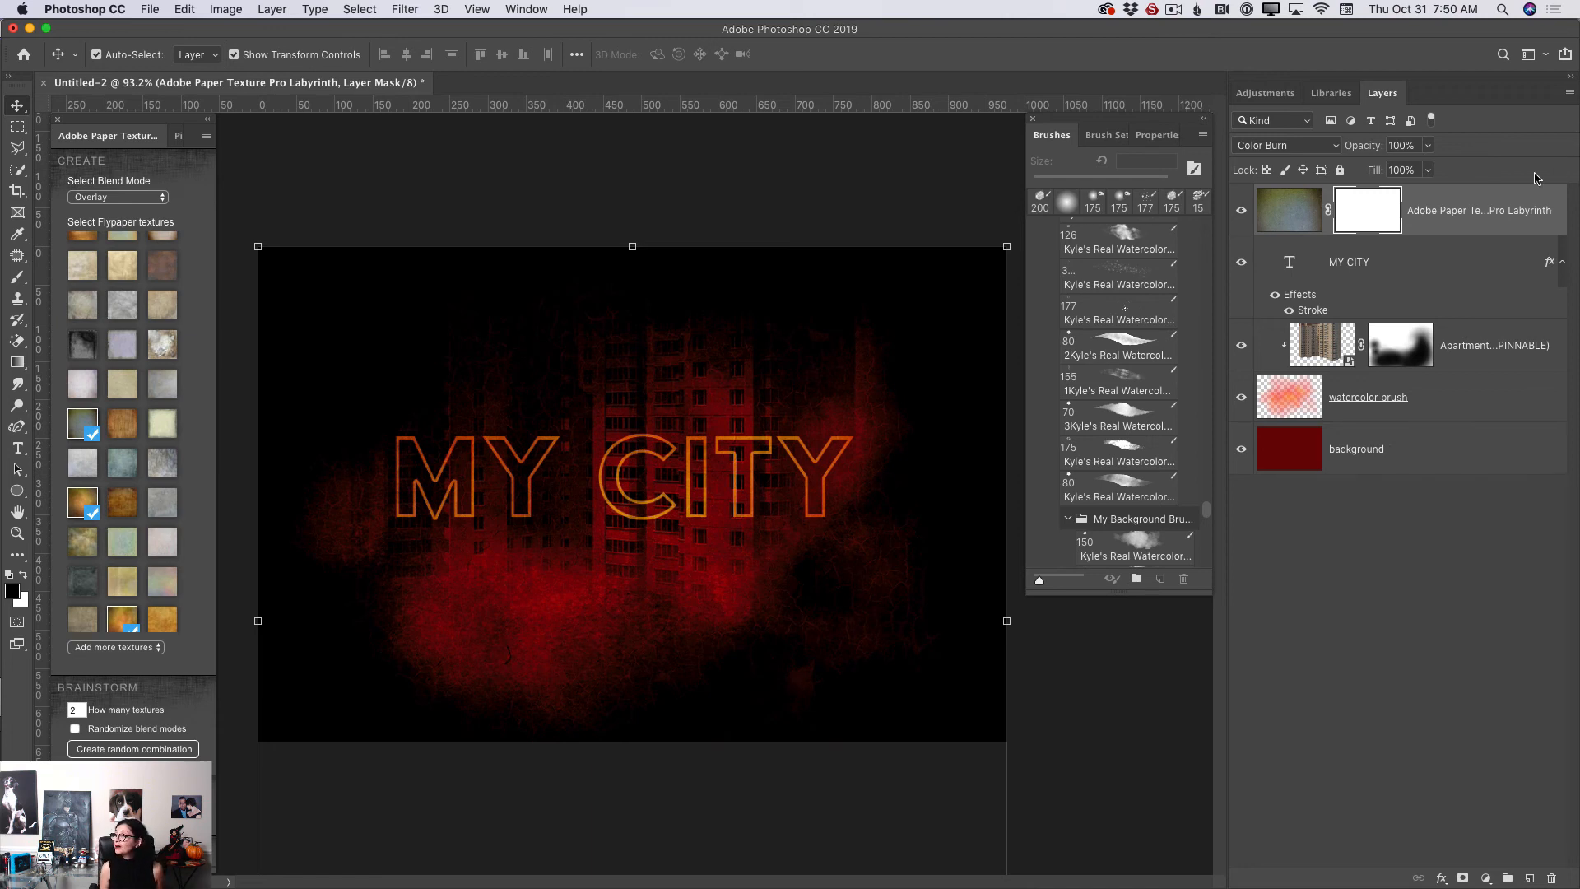
{"action": "left_click", "coordinate": [1429, 146]}
{"action": "left_click_drag", "start_coordinate": [1429, 168], "coordinate": [1389, 170]}
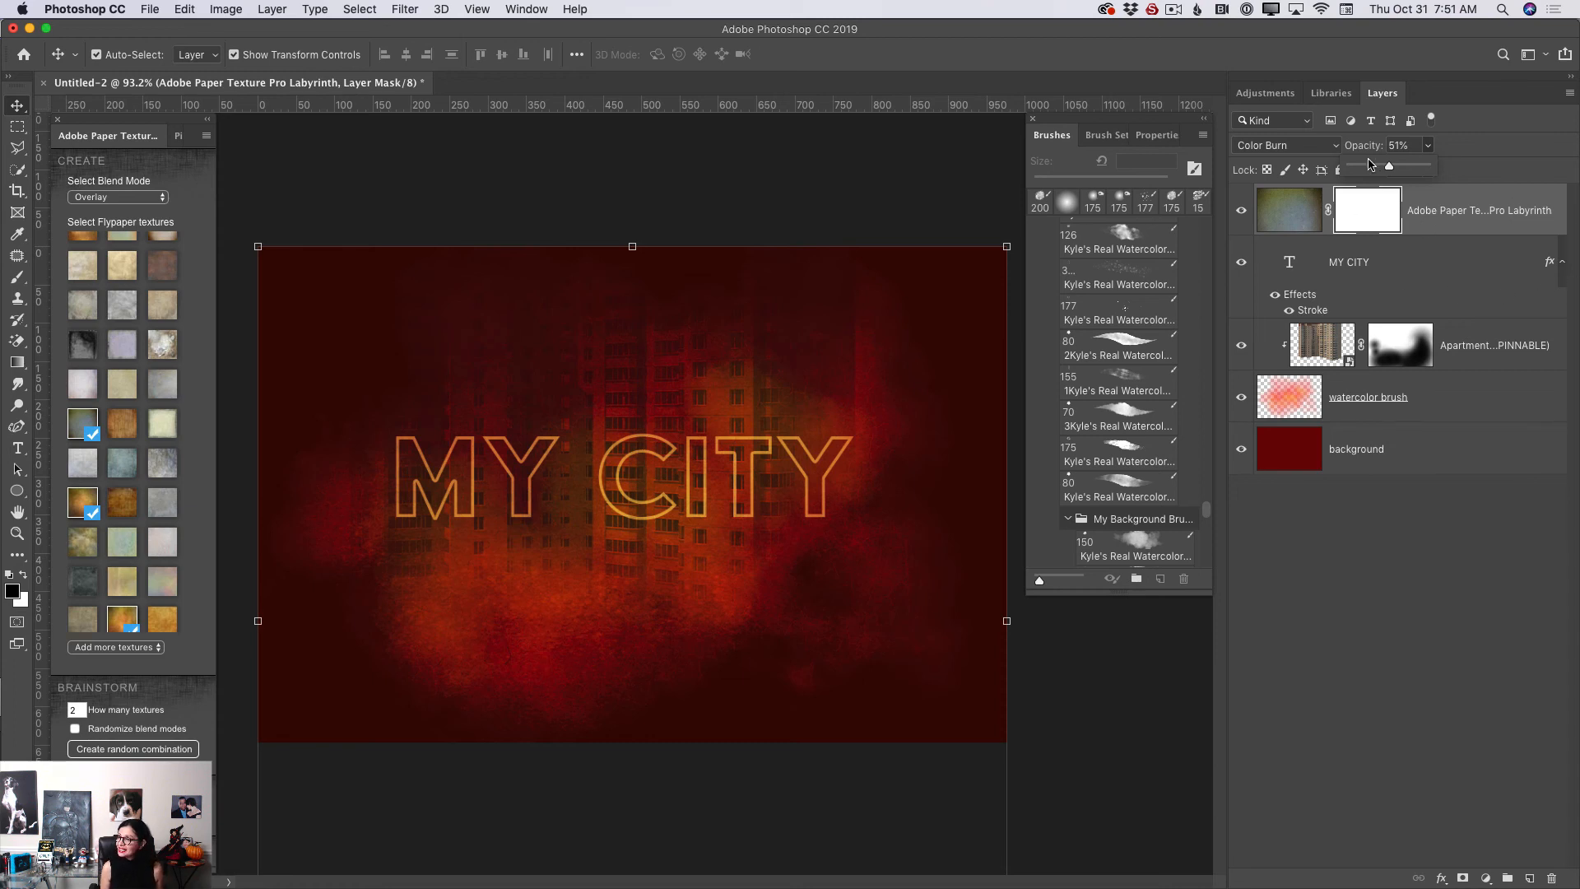
Merge all visible layers into one and duplicate the merged layer.
{"action": "left_click", "coordinate": [1570, 93]}
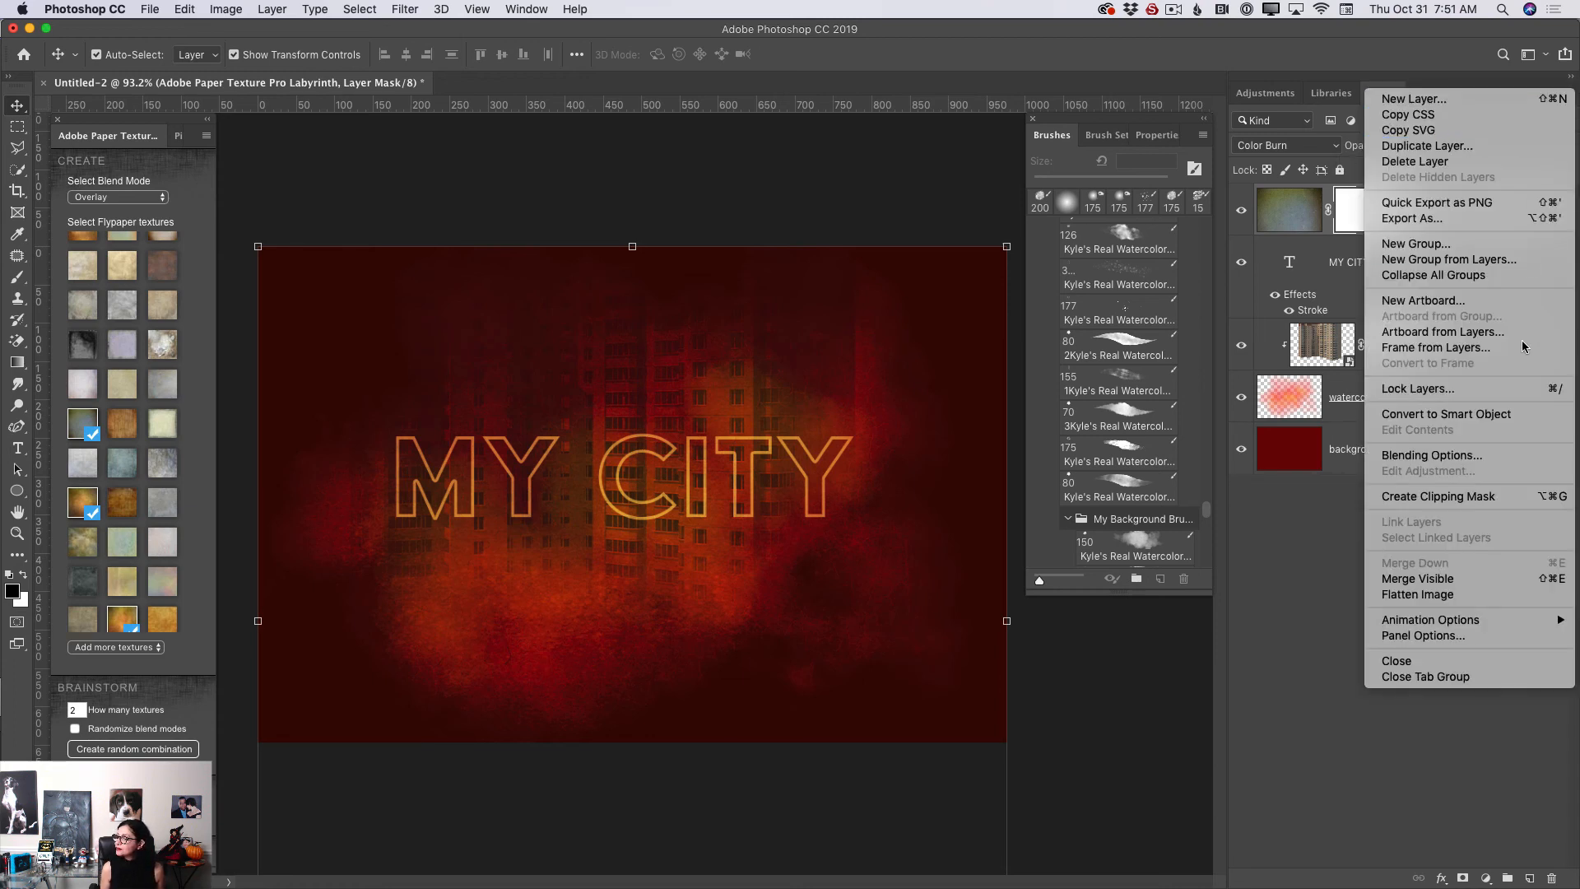
{"action": "left_click", "coordinate": [1438, 578]}
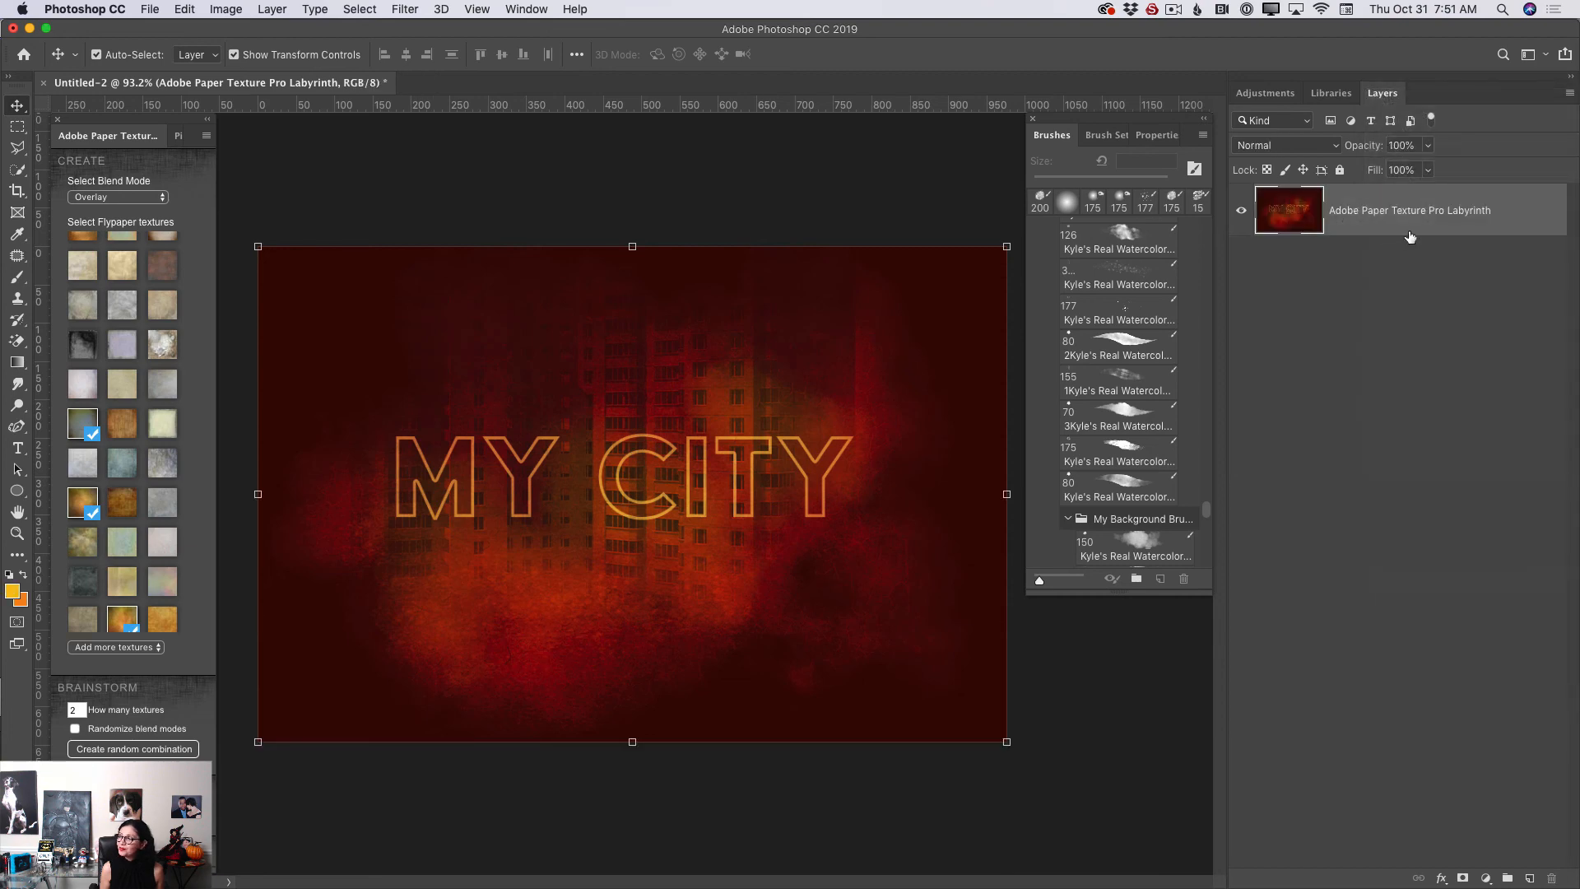
{"action": "left_click_drag", "start_coordinate": [1440, 215], "coordinate": [1529, 878]}
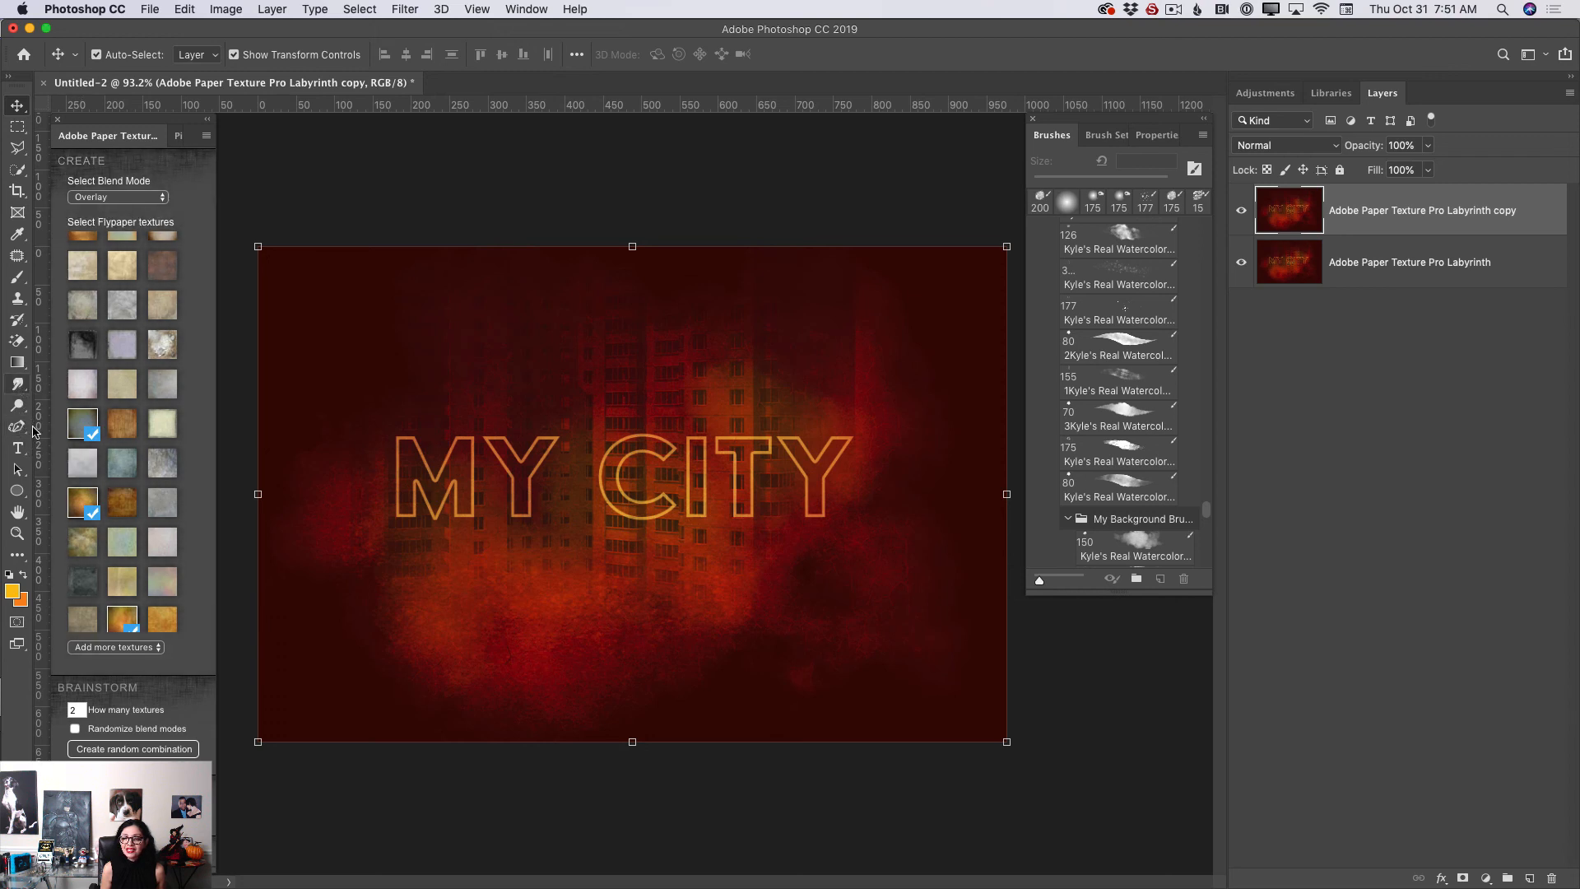
Activate the Dodge tool and set its exposure to 11%.
{"action": "left_click", "coordinate": [18, 384]}
{"action": "left_click", "coordinate": [17, 405]}
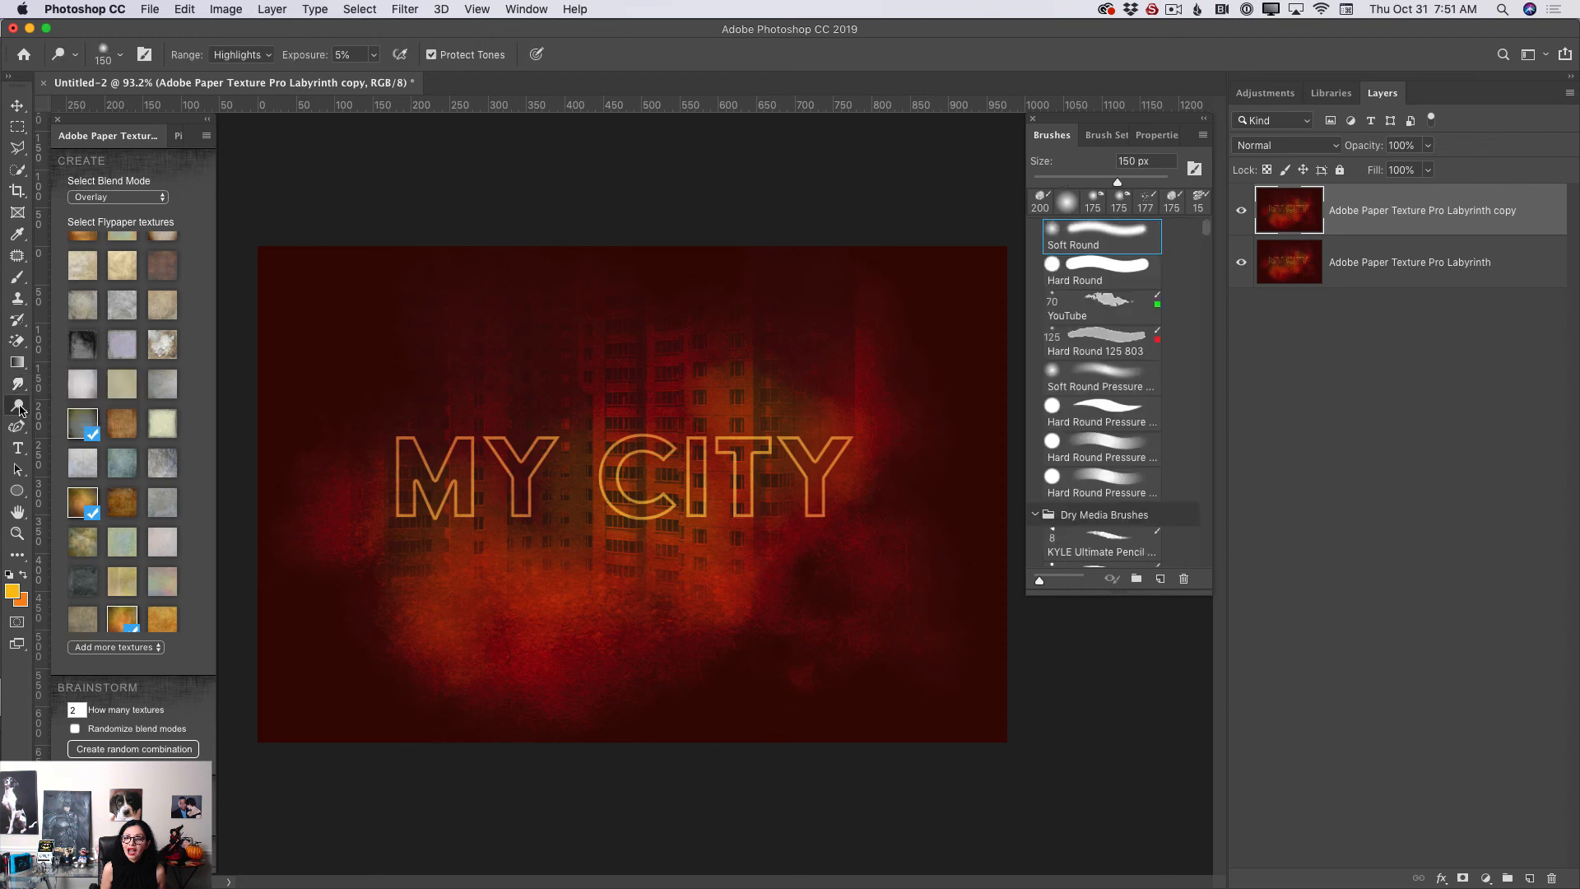
{"action": "left_click", "coordinate": [83, 405]}
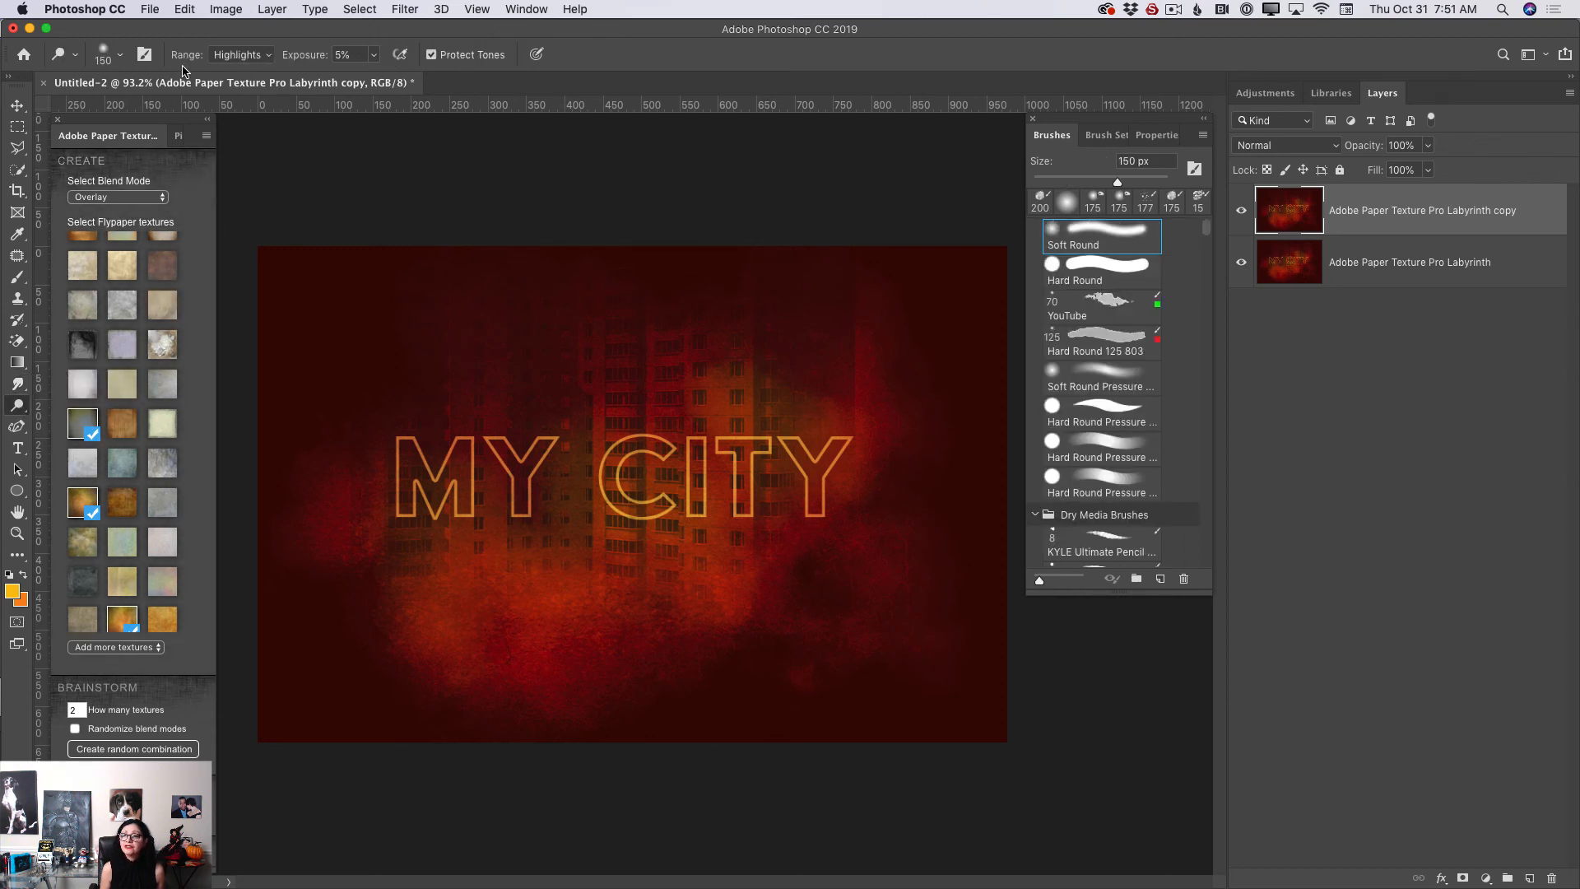
{"action": "left_click", "coordinate": [372, 56]}
{"action": "left_click_drag", "start_coordinate": [375, 76], "coordinate": [377, 77]}
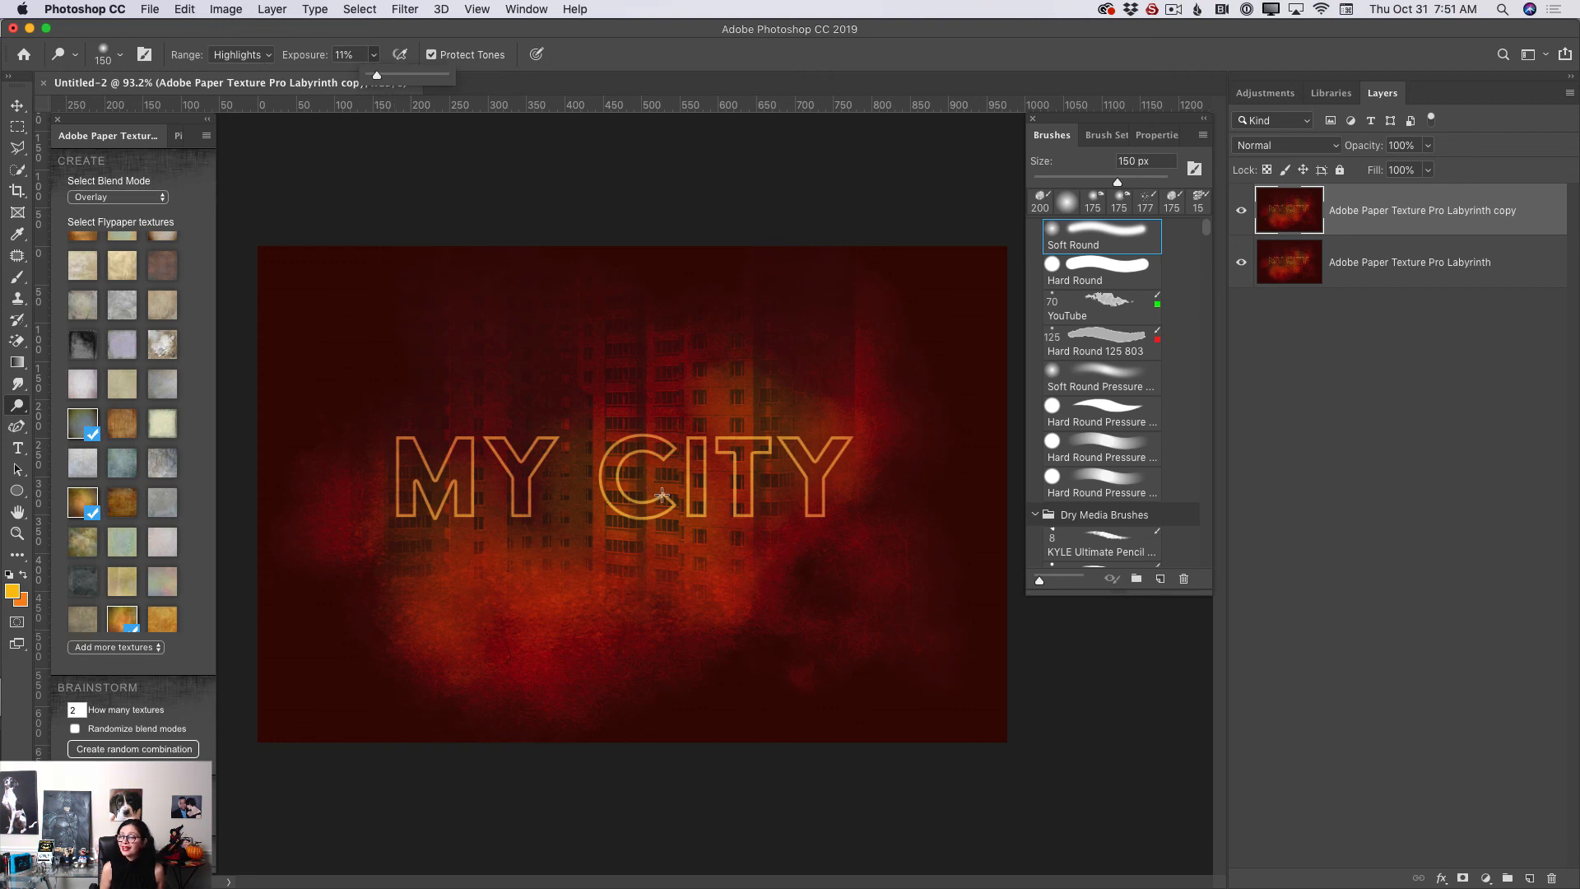
Brighten the highlights of the duplicated layer around the building and the MY CITY lettering with a 250 px Dodge brush.
{"action": "key", "text": "bracketright"}
{"action": "key", "text": "bracketright"}
{"action": "key", "text": "bracketright"}
{"action": "key", "text": "bracketright"}
{"action": "key", "text": "bracketright"}
{"action": "key", "text": "bracketright"}
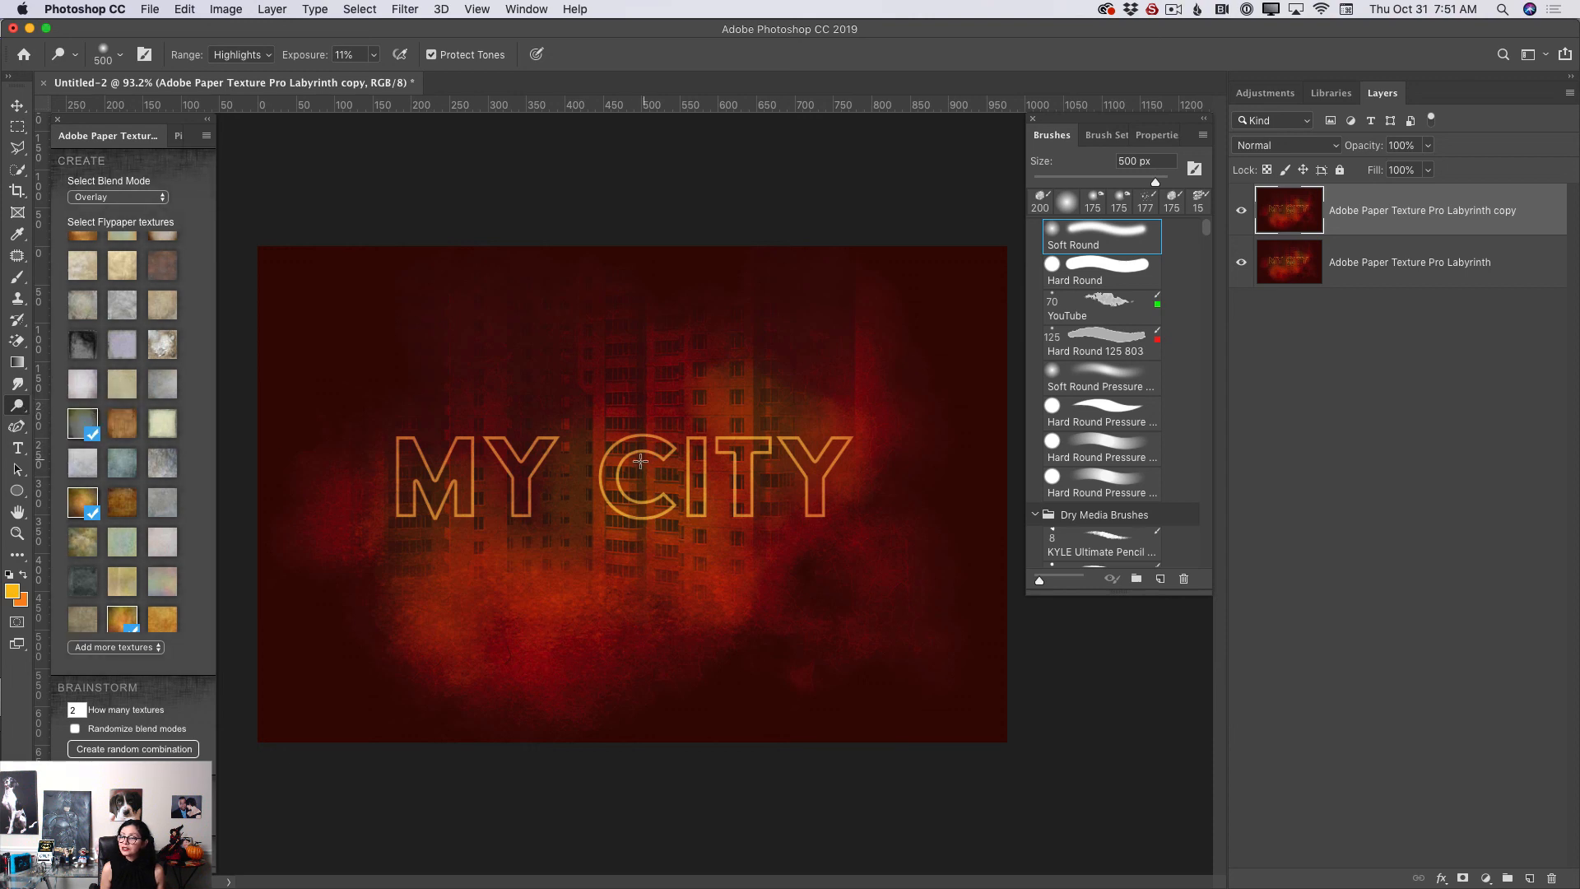
{"action": "key", "text": "bracketleft"}
{"action": "key", "text": "bracketleft"}
{"action": "key", "text": "bracketleft"}
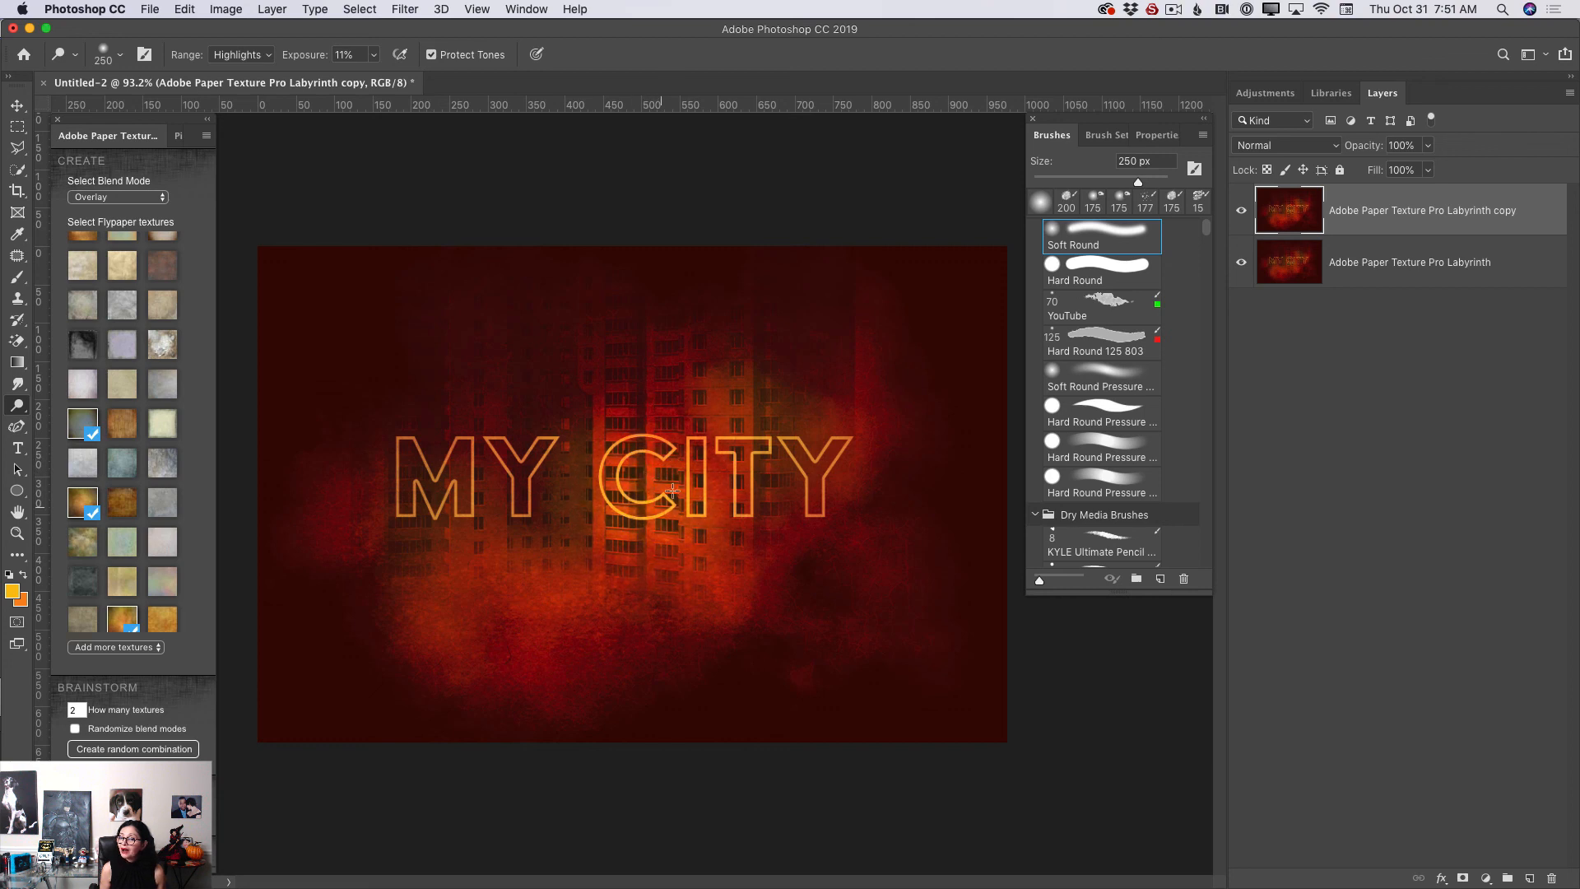
{"action": "mouse_move", "coordinate": [739, 506]}
{"action": "left_mouse_down"}
{"action": "mouse_move", "coordinate": [720, 434]}
{"action": "mouse_move", "coordinate": [732, 514]}
{"action": "mouse_move", "coordinate": [637, 452]}
{"action": "mouse_move", "coordinate": [631, 529]}
{"action": "mouse_move", "coordinate": [594, 491]}
{"action": "mouse_move", "coordinate": [593, 523]}
{"action": "left_mouse_up"}
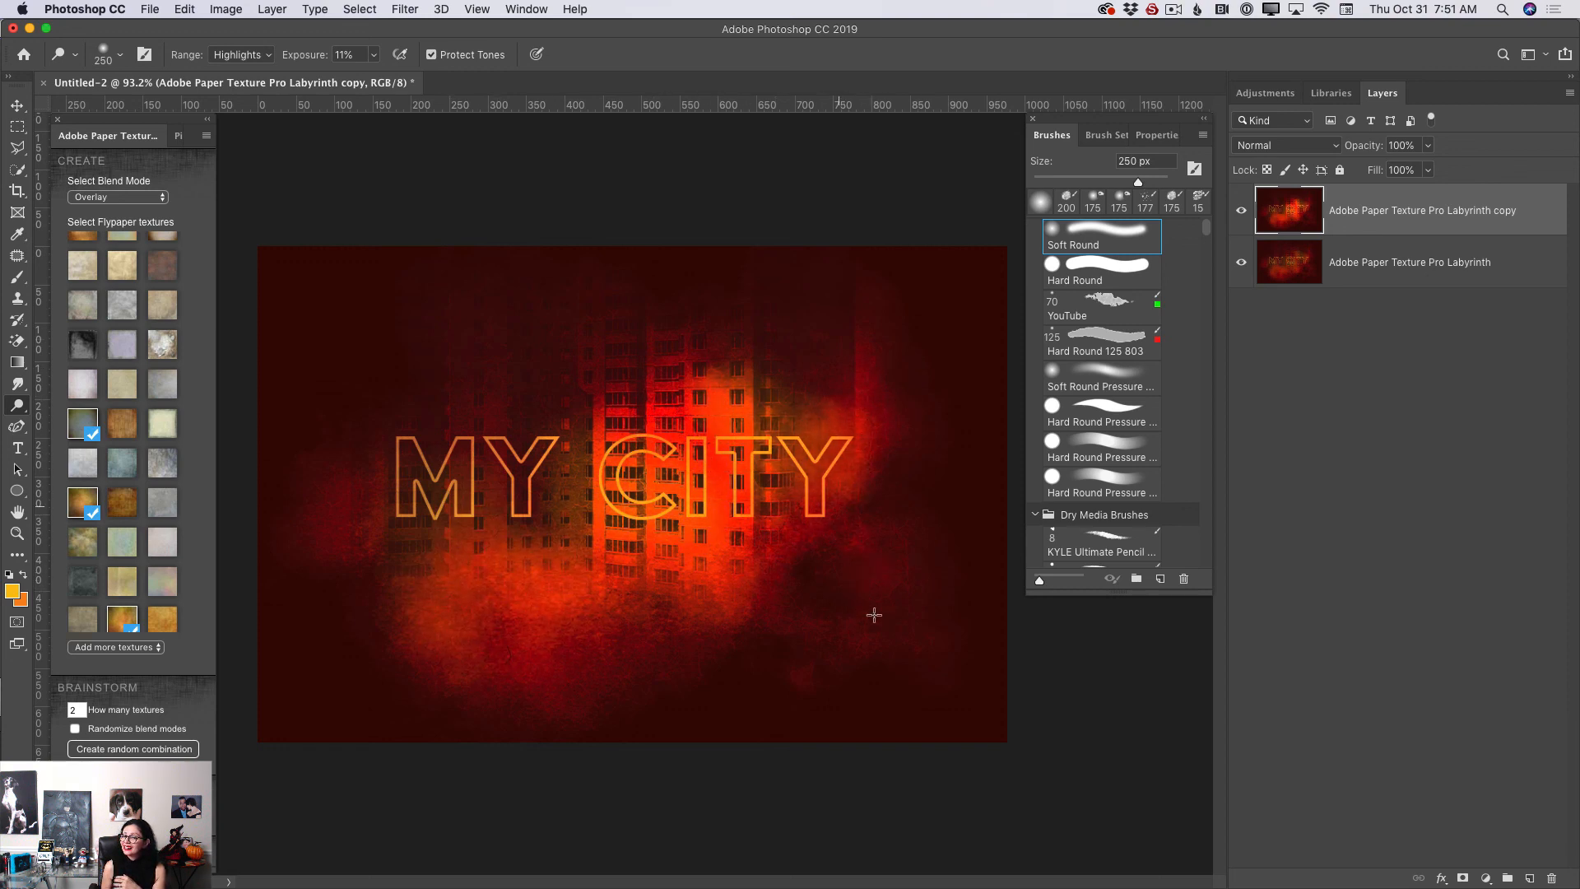
{"action": "left_click_drag", "start_coordinate": [417, 484], "coordinate": [380, 491]}
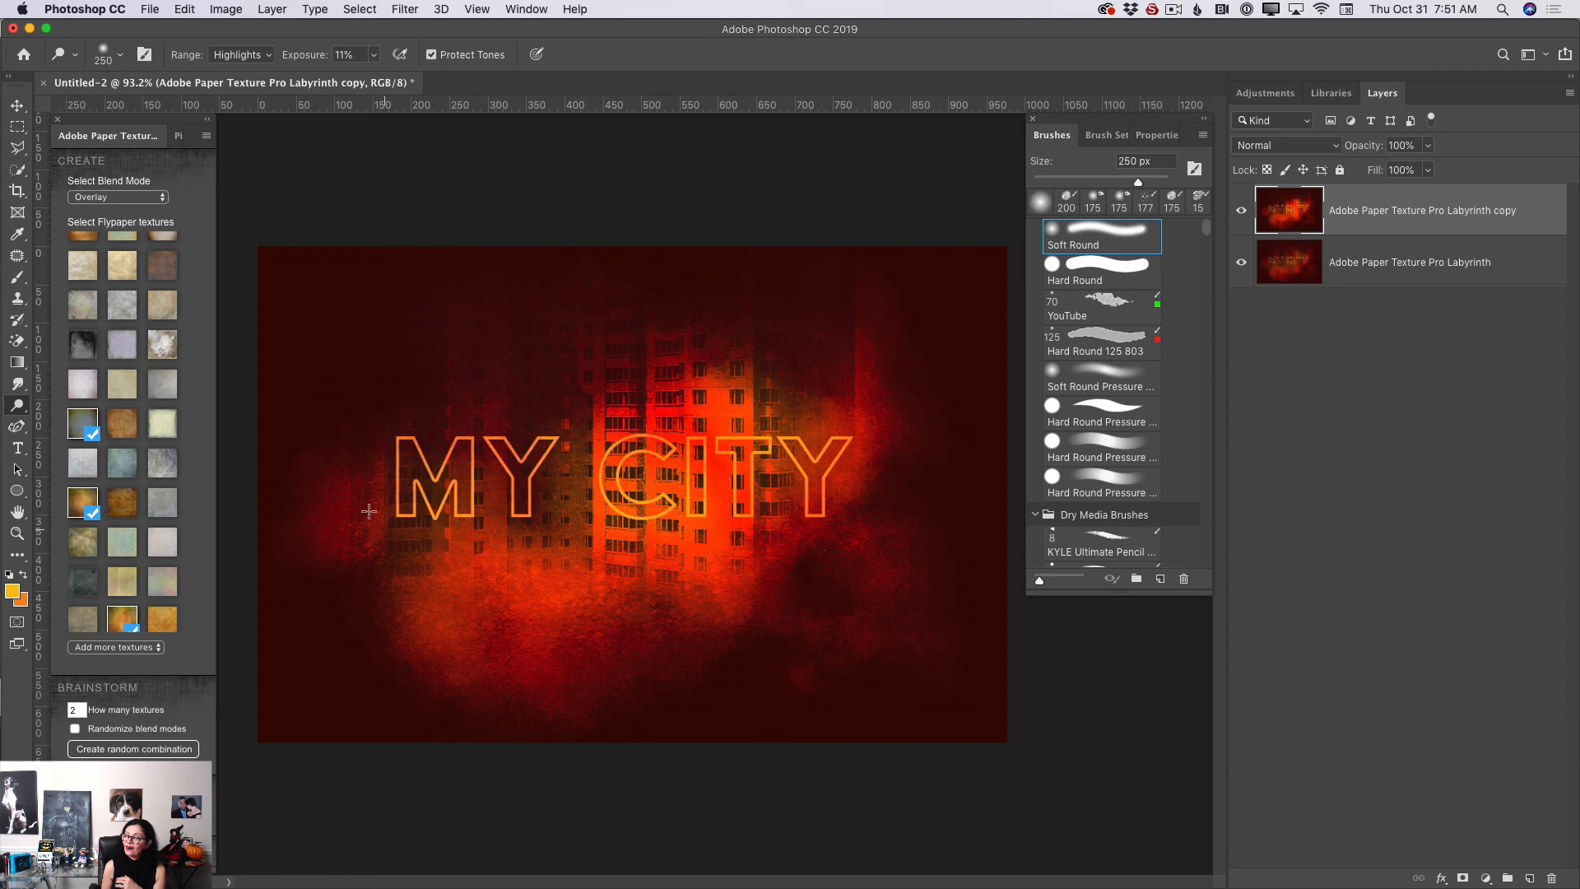